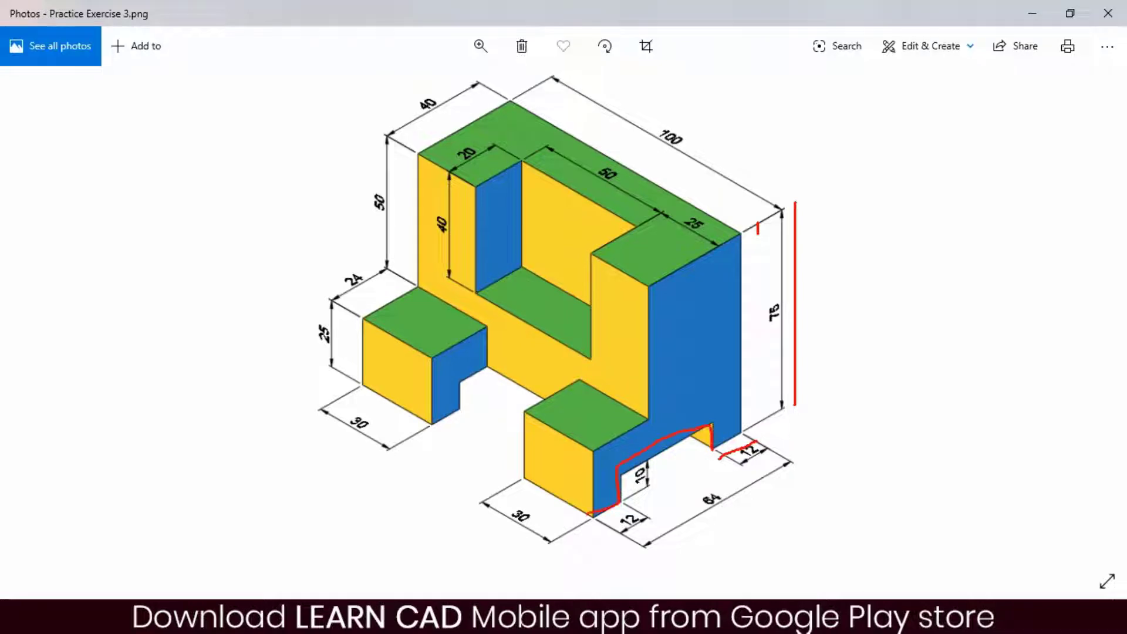
{"action": "mouse_move", "coordinate": [587, 514]}
{"action": "left_mouse_down"}
{"action": "mouse_move", "coordinate": [529, 479]}
{"action": "mouse_move", "coordinate": [528, 414]}
{"action": "left_mouse_up"}
{"action": "mouse_move", "coordinate": [419, 422]}
{"action": "left_mouse_down"}
{"action": "mouse_move", "coordinate": [369, 390]}
{"action": "mouse_move", "coordinate": [368, 327]}
{"action": "mouse_move", "coordinate": [401, 279]}
{"action": "mouse_move", "coordinate": [410, 173]}
{"action": "mouse_move", "coordinate": [440, 138]}
{"action": "mouse_move", "coordinate": [509, 108]}
{"action": "mouse_move", "coordinate": [616, 138]}
{"action": "mouse_move", "coordinate": [743, 232]}
{"action": "left_mouse_up"}
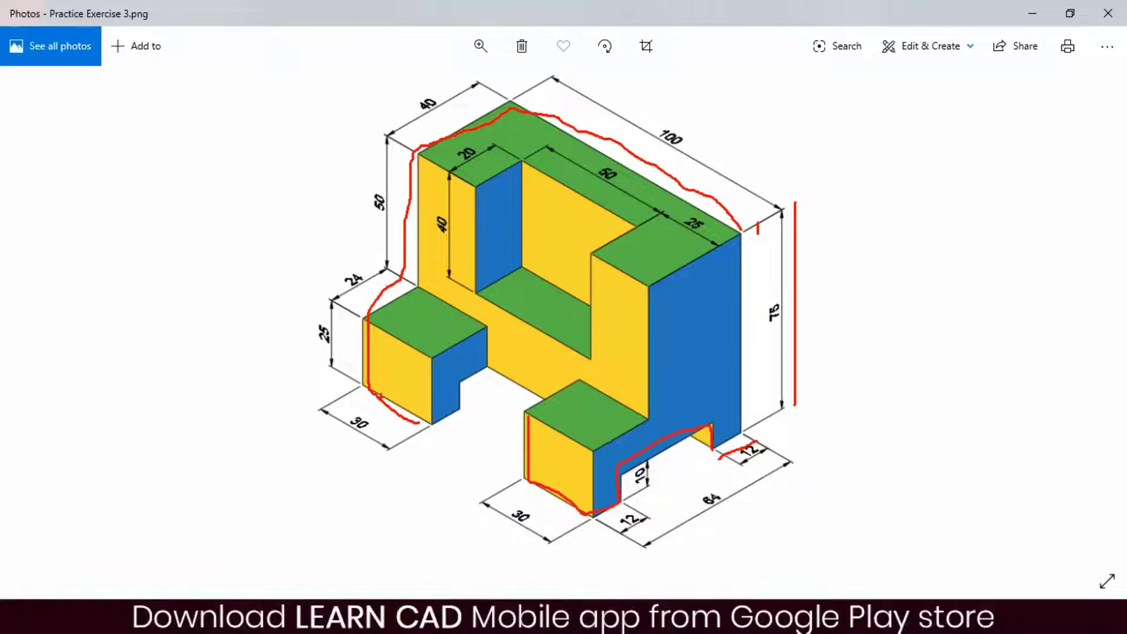
{"action": "key", "text": "Escape"}
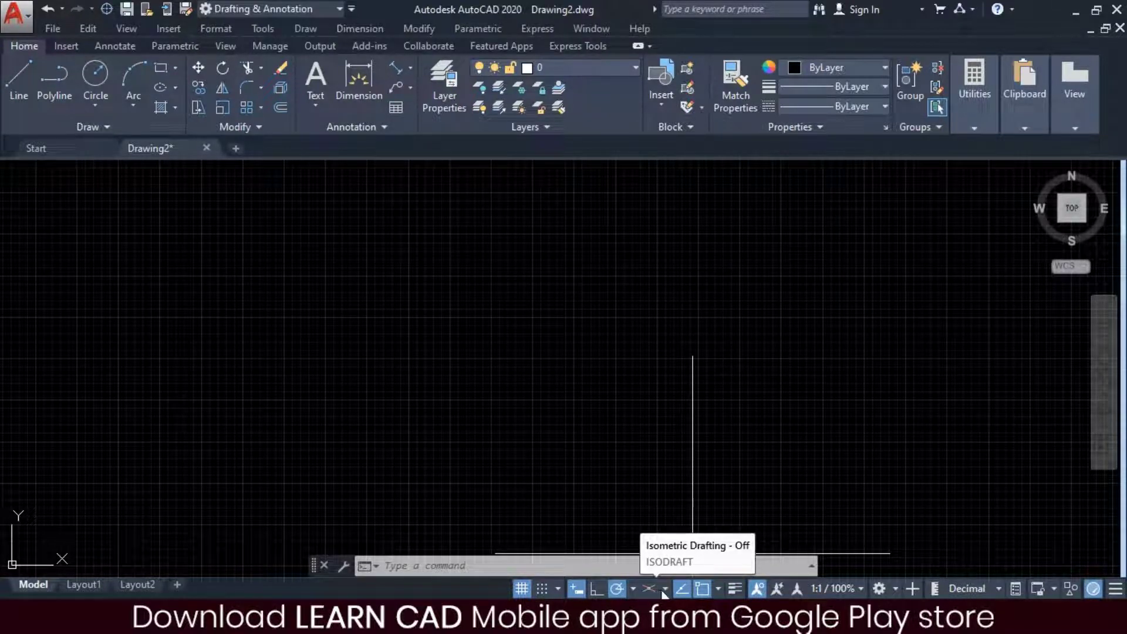
Step: Turn on isometric drafting for the empty drawing
{"action": "left_click", "coordinate": [665, 589]}
{"action": "left_click", "coordinate": [683, 562]}
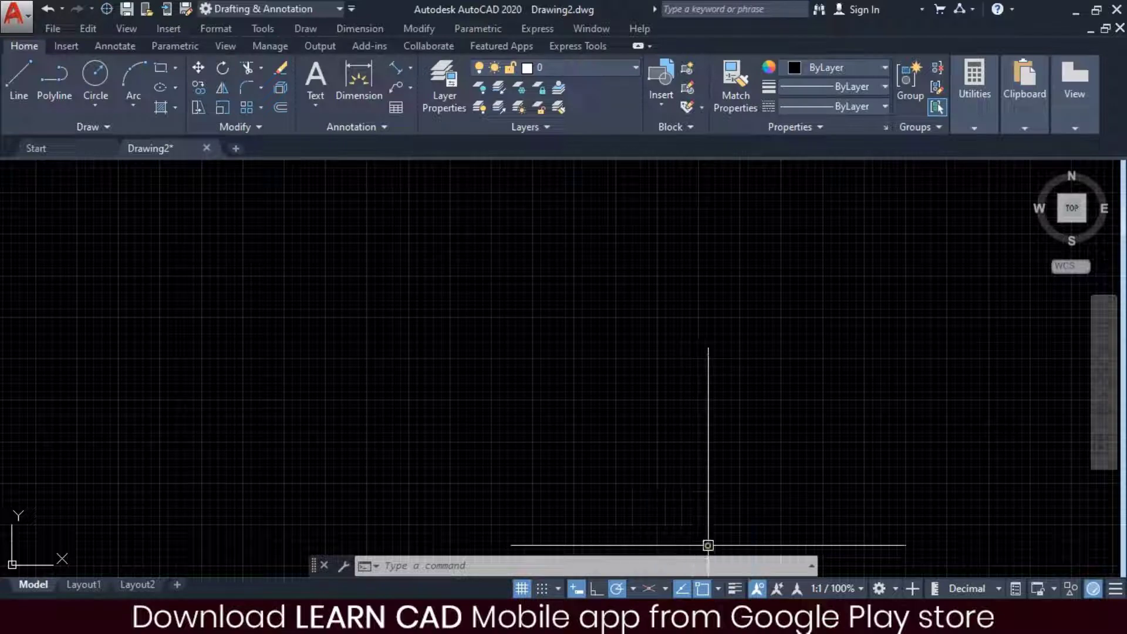
{"action": "left_click", "coordinate": [650, 588]}
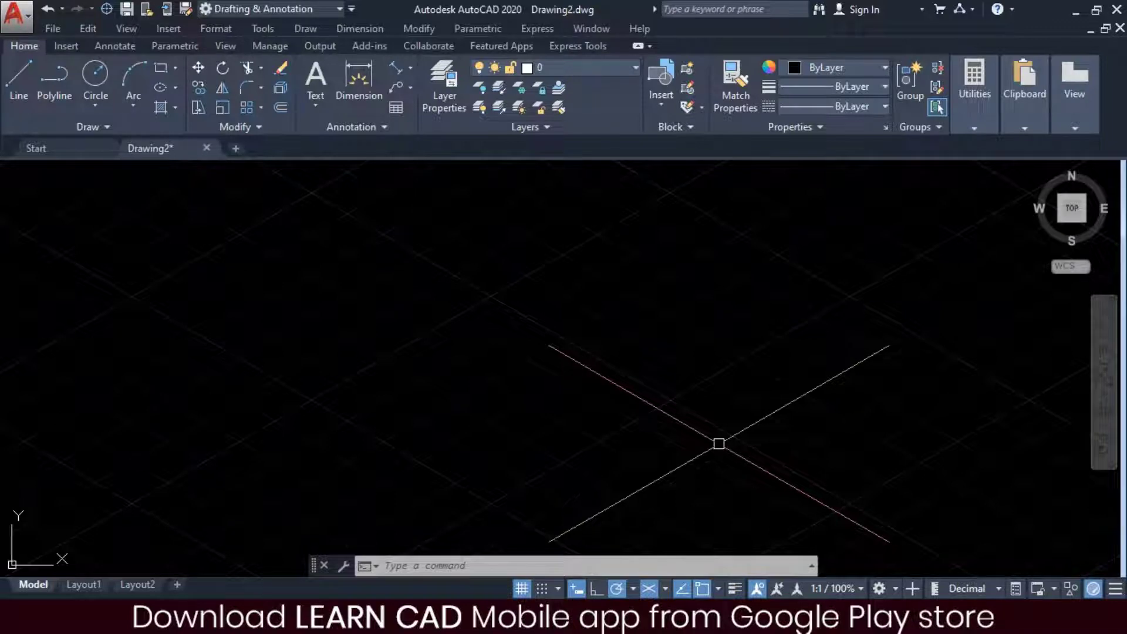
Step: Change the uniform background colour of 2D model space to White in the display options and apply it
{"action": "type", "text": "OP"}
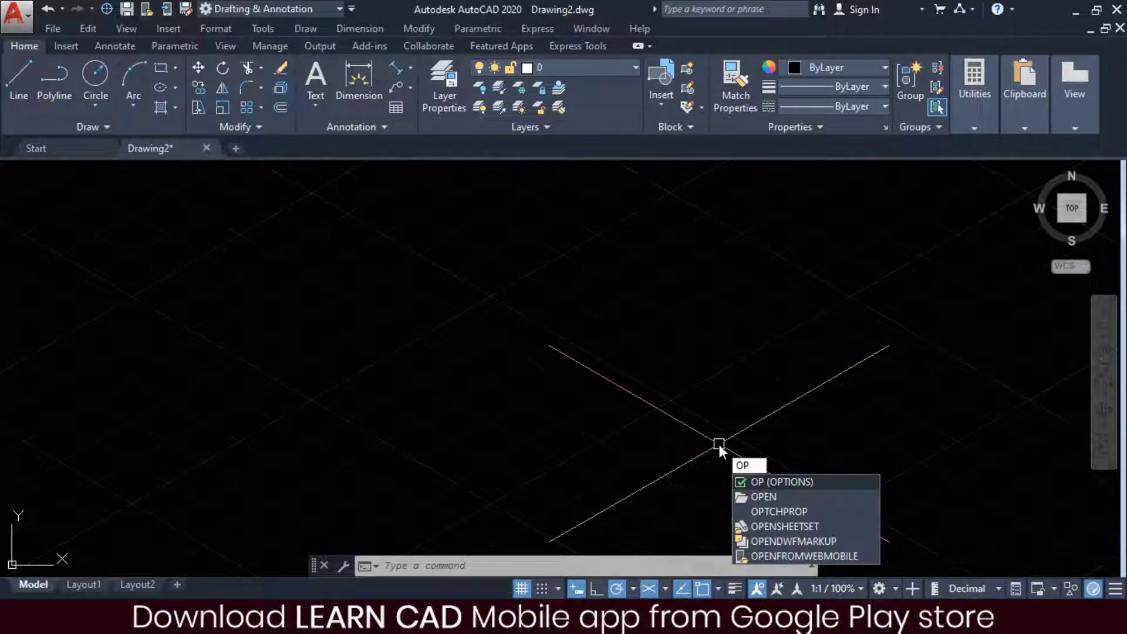
{"action": "key", "text": "Return"}
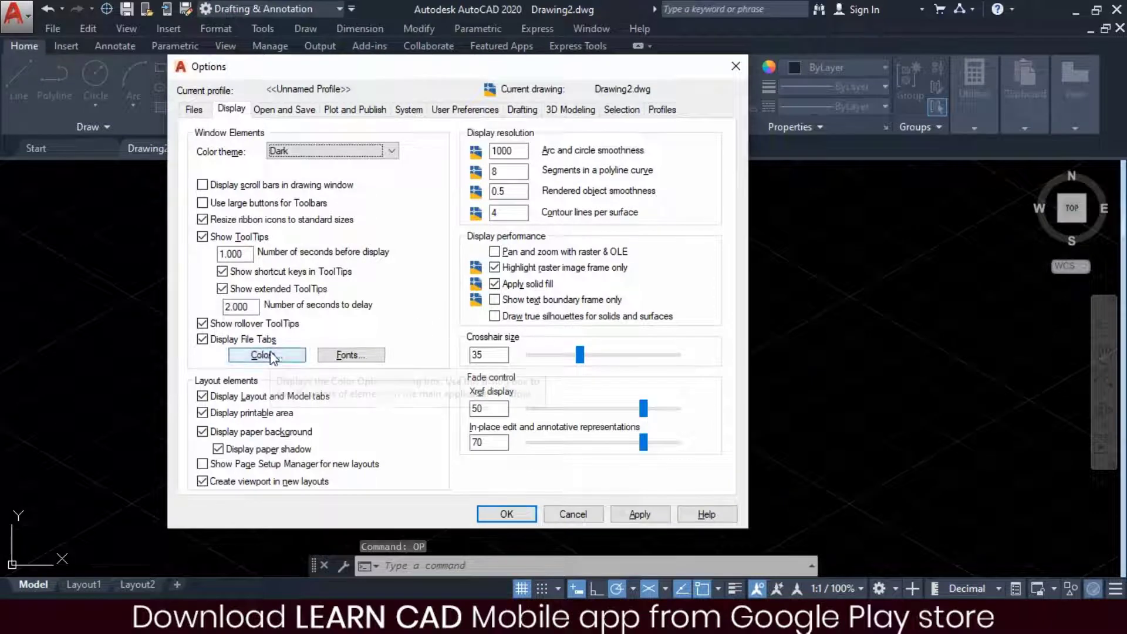
{"action": "left_click", "coordinate": [253, 359]}
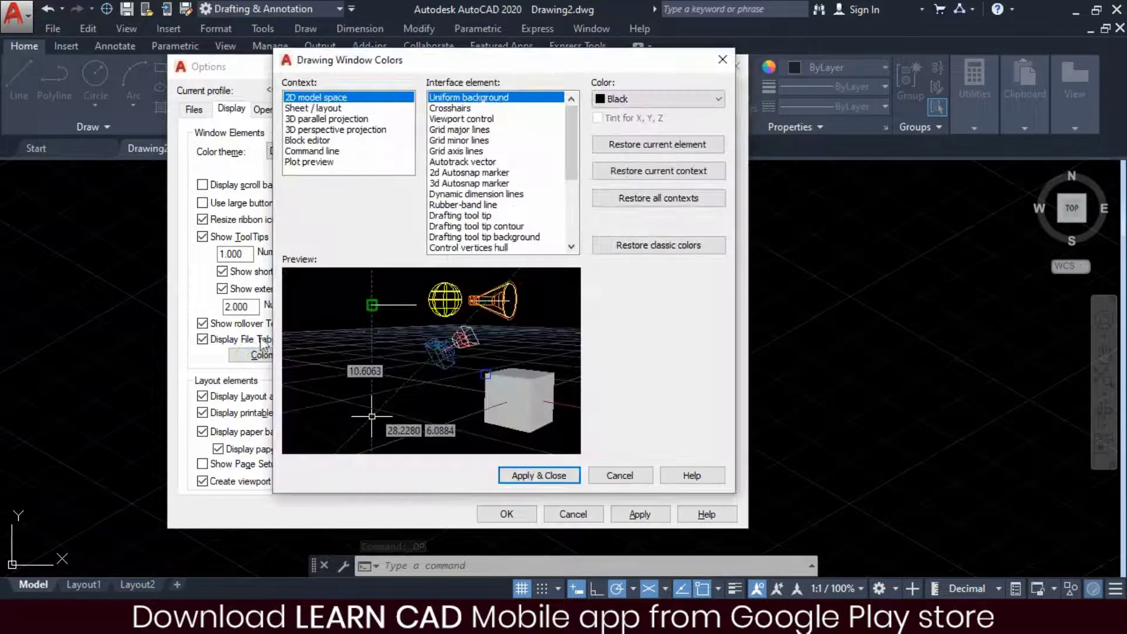
{"action": "left_click", "coordinate": [640, 98]}
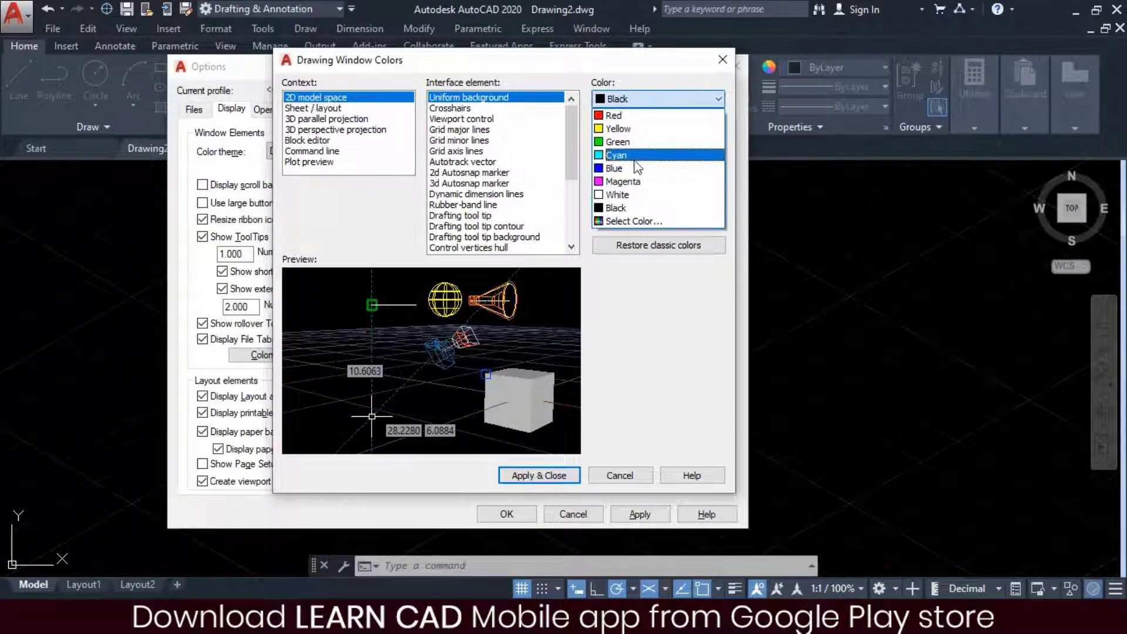
{"action": "left_click", "coordinate": [635, 195]}
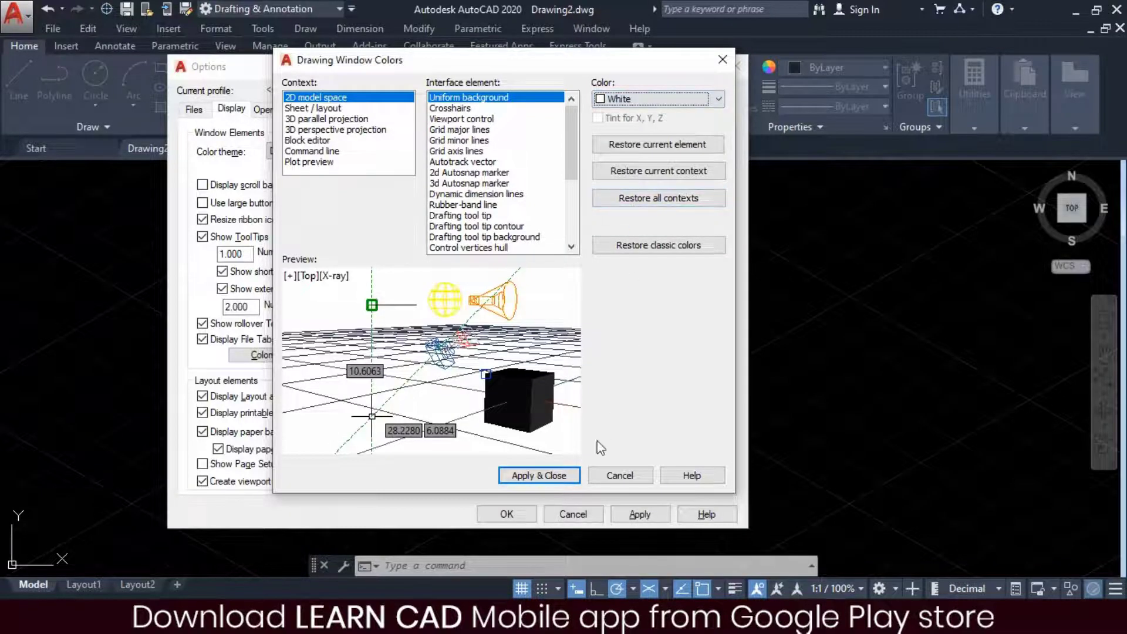
{"action": "left_click", "coordinate": [570, 475]}
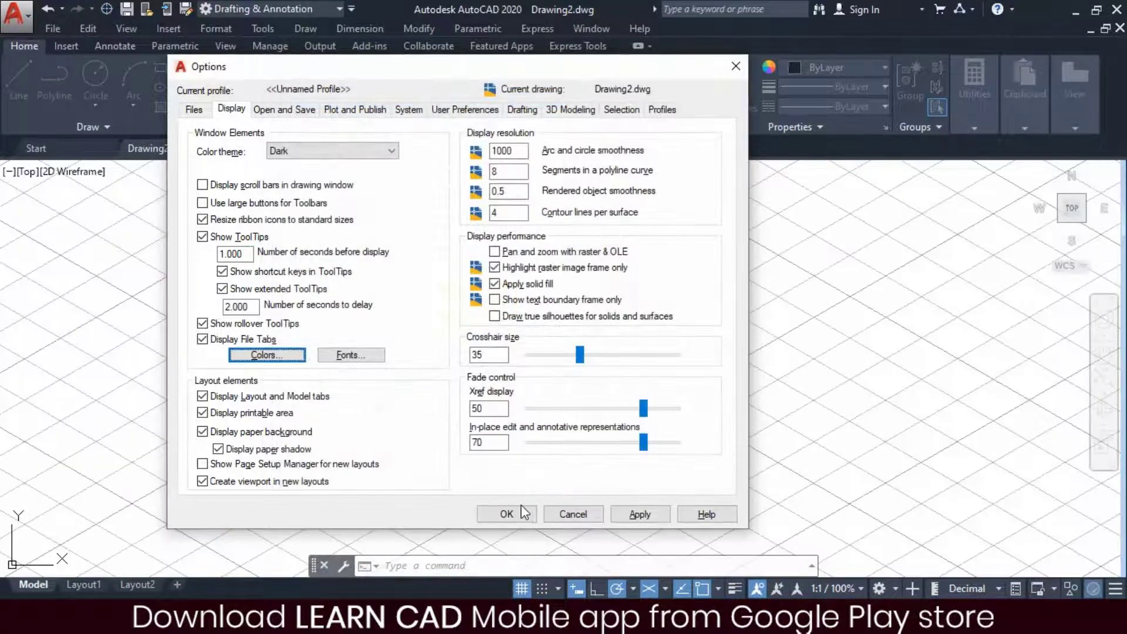
{"action": "left_click", "coordinate": [508, 514]}
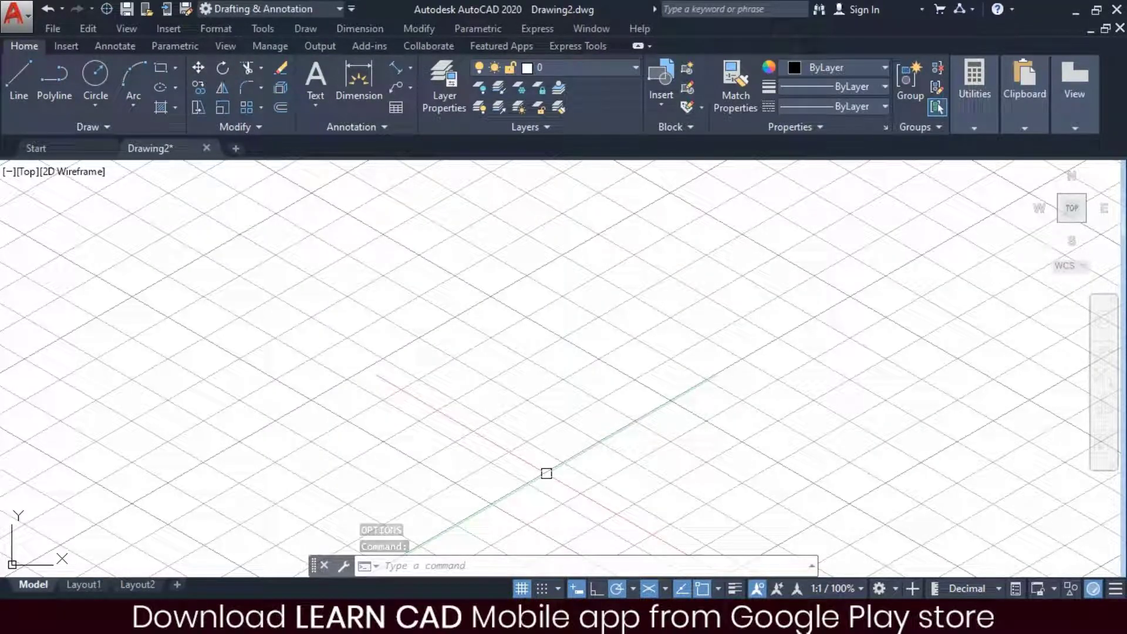
Step: Arrange the drawing window and the reference image Practice Exercise 3.png side by side, keeping the drawing window active
{"action": "left_click", "coordinate": [453, 617]}
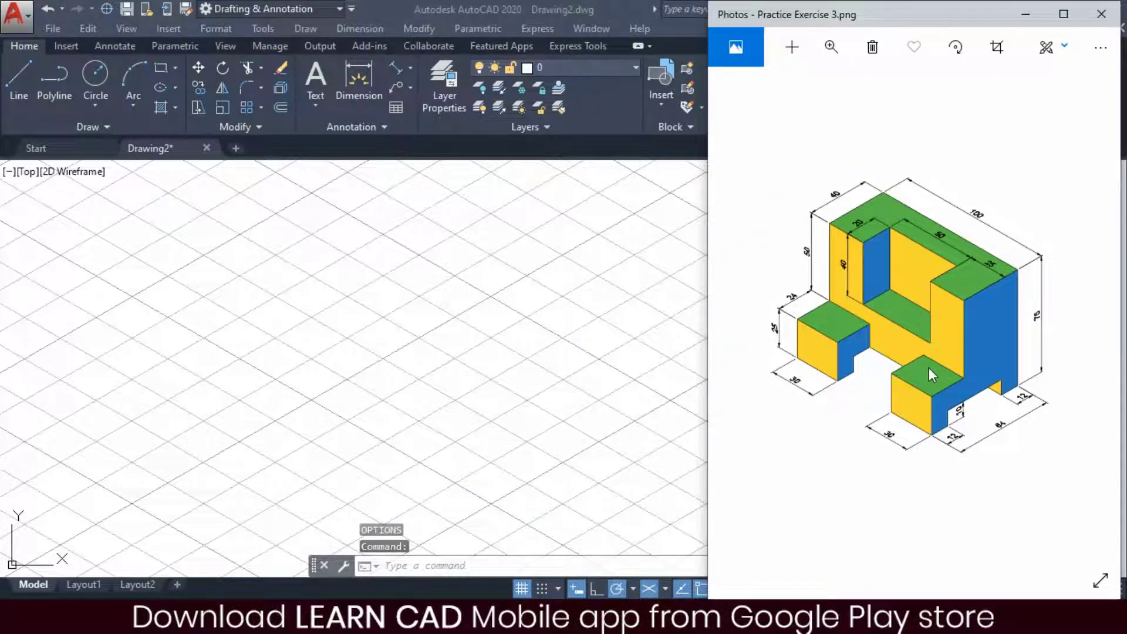
{"action": "left_click", "coordinate": [640, 314]}
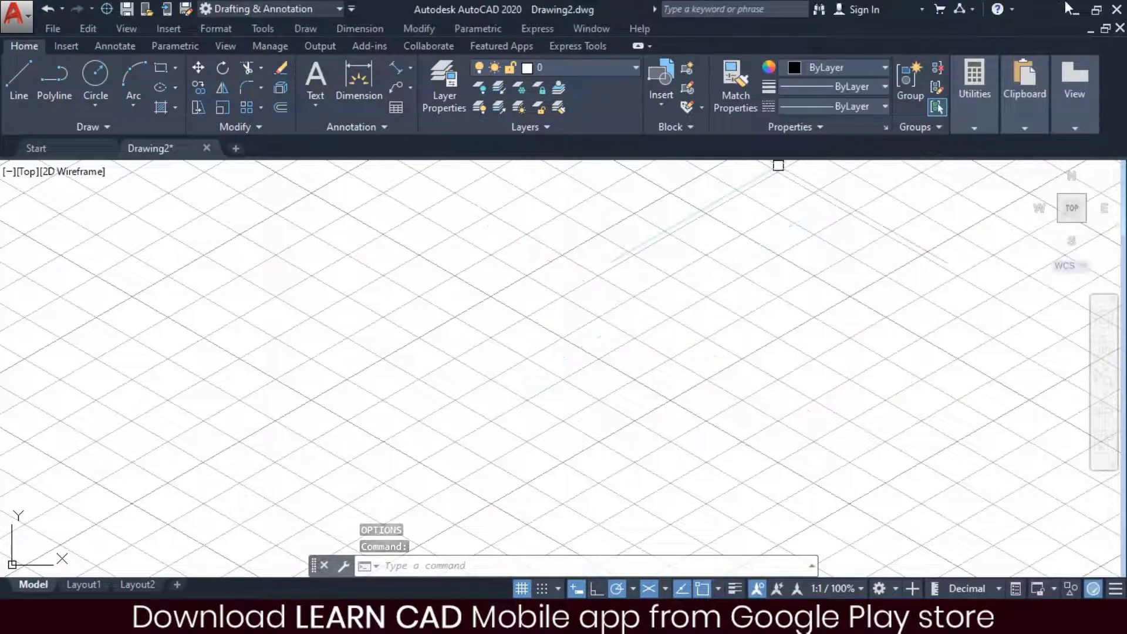
{"action": "left_click", "coordinate": [1096, 11]}
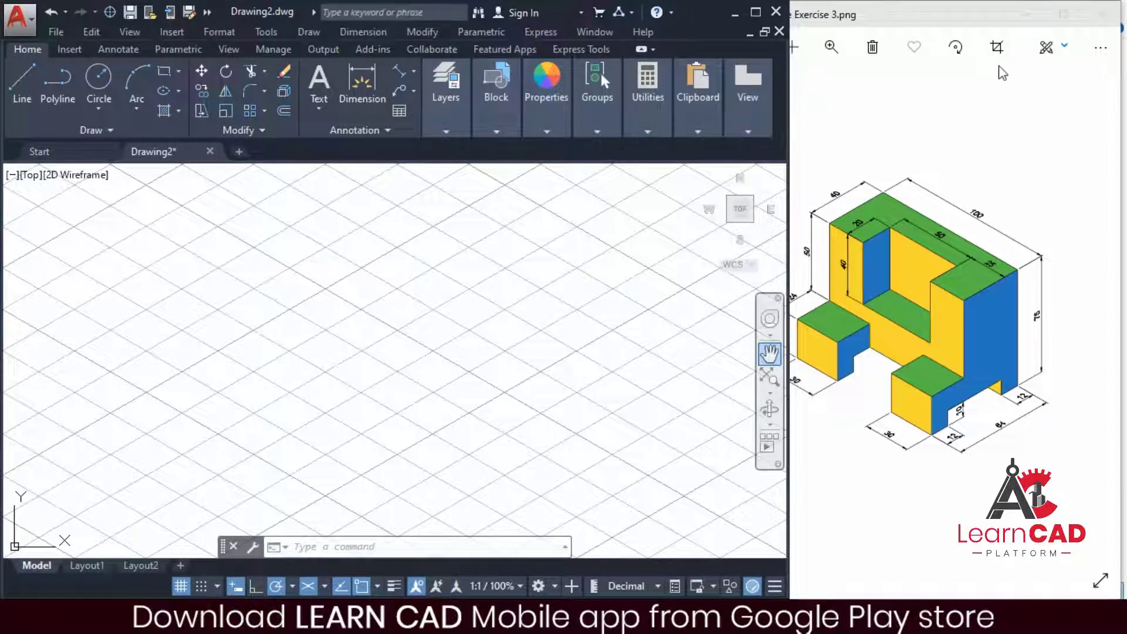
{"action": "left_click_drag", "start_coordinate": [985, 13], "coordinate": [1042, 13]}
{"action": "left_click", "coordinate": [535, 382]}
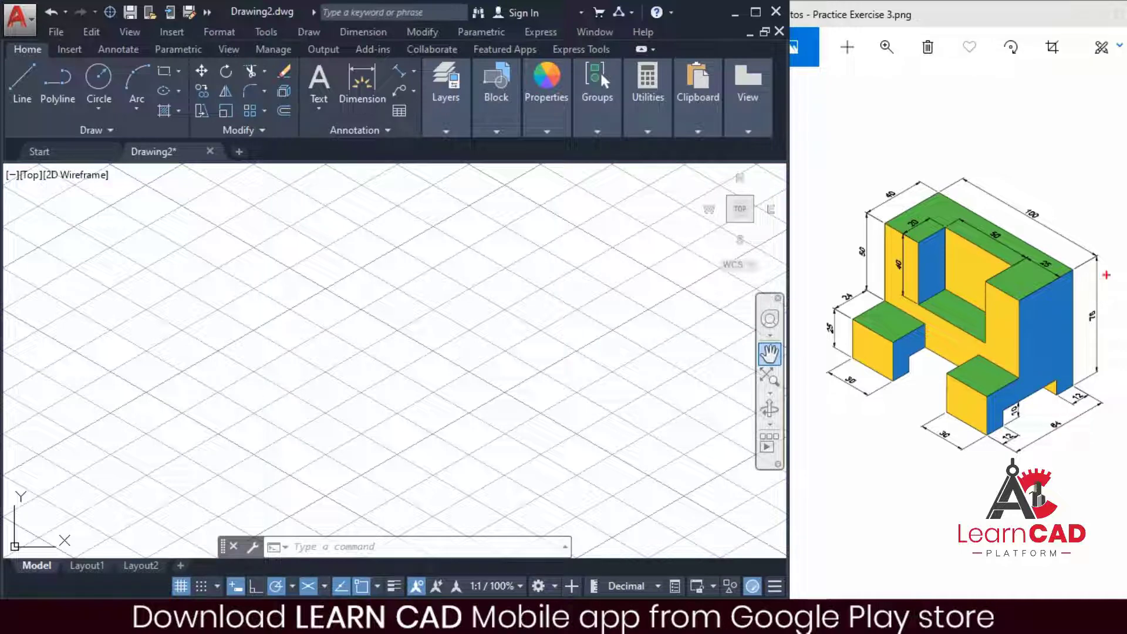
{"action": "left_click_drag", "start_coordinate": [1105, 262], "coordinate": [1105, 356]}
{"action": "key", "text": "Escape"}
{"action": "key", "text": "Escape"}
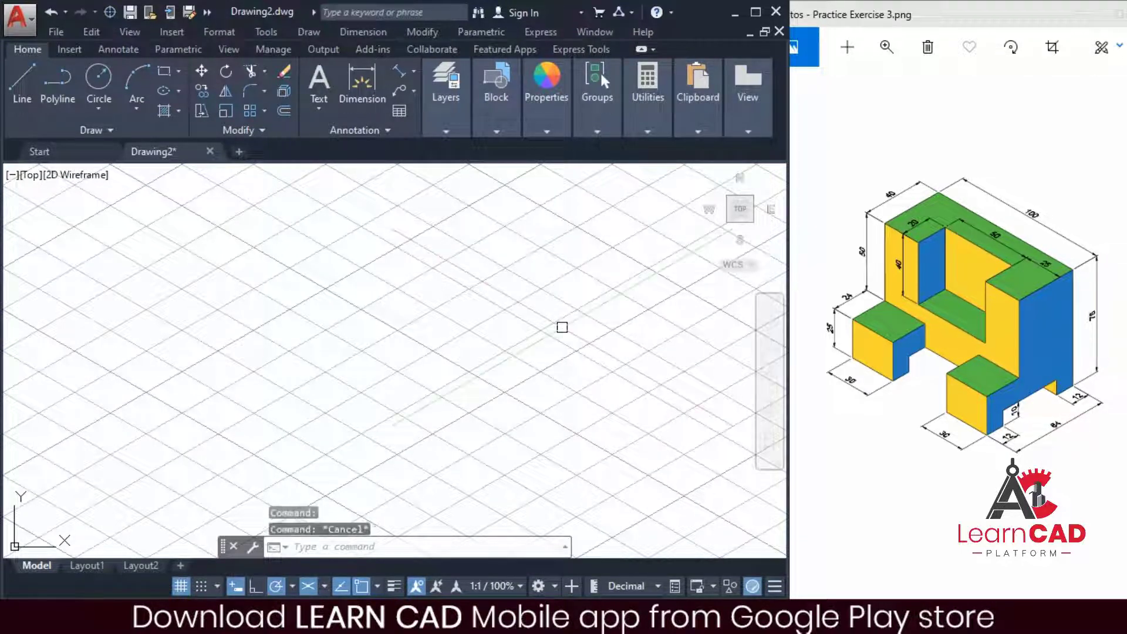
Step: Start a line in the empty drawing area with a 75-unit segment straight down for the block's rear vertical edge
{"action": "type", "text": "l"}
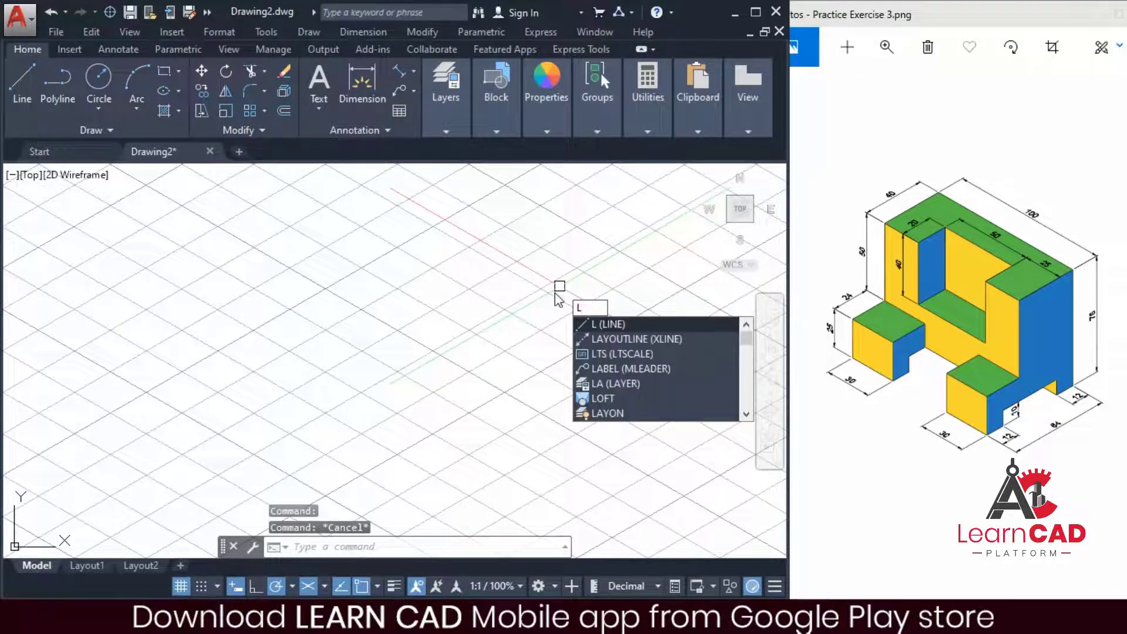
{"action": "left_click", "coordinate": [608, 324]}
{"action": "left_click", "coordinate": [564, 247]}
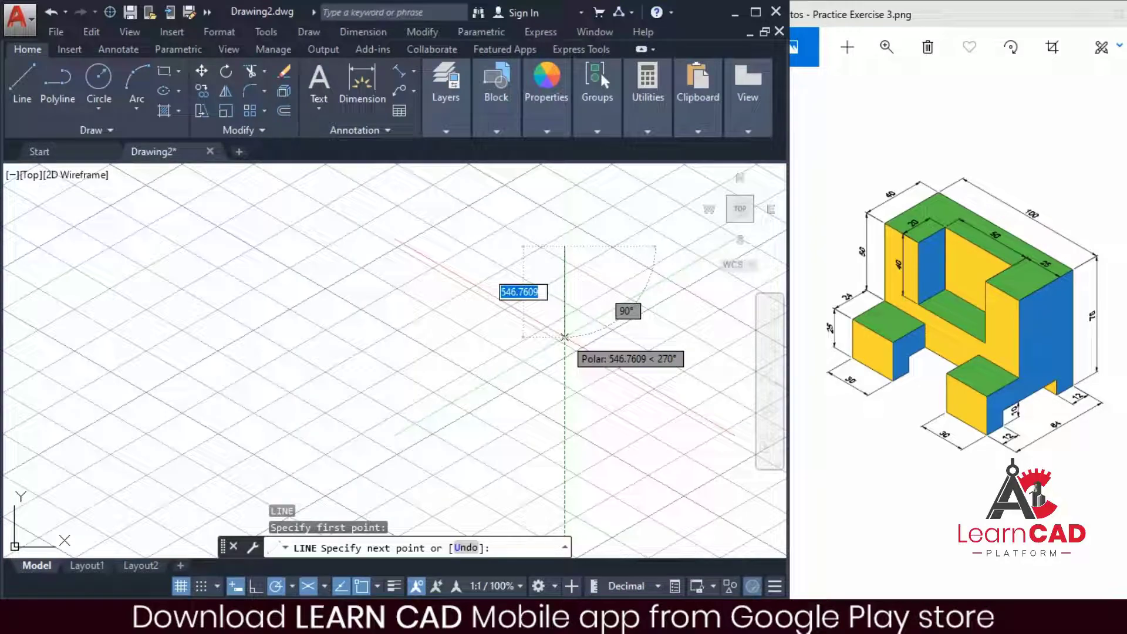
{"action": "type", "text": "75"}
{"action": "key", "text": "Return"}
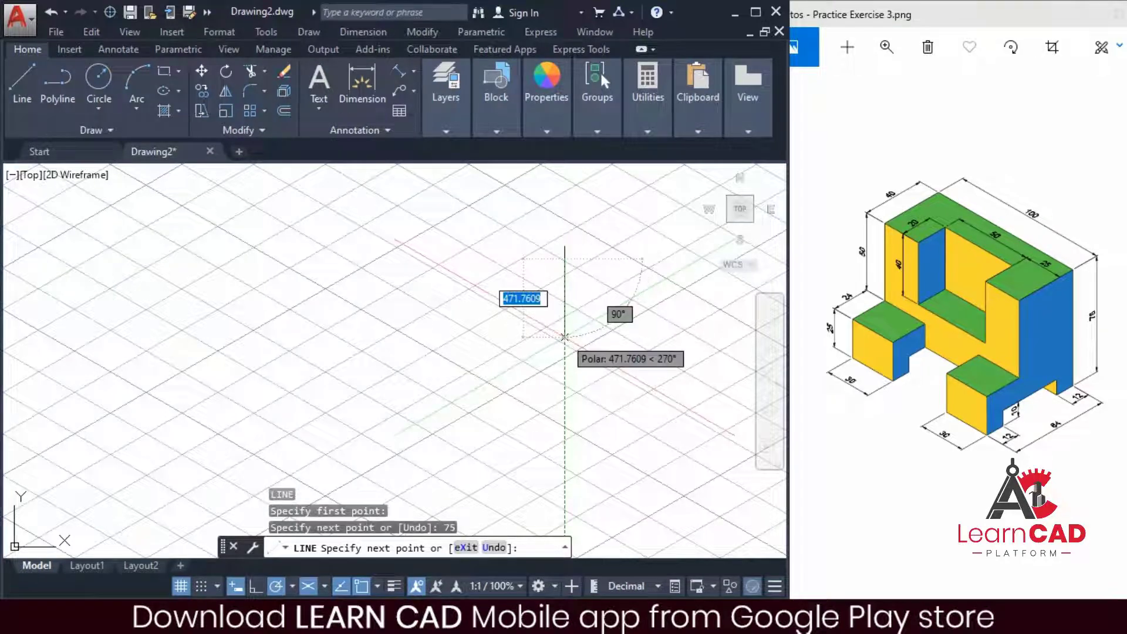
Step: Continue the line from the lower end of the vertical edge with 12 units at 210° and 10 units straight up
{"action": "scroll", "coordinate": [550, 218], "scroll_direction": "up", "scroll_amount": 4}
{"action": "scroll", "coordinate": [623, 307], "scroll_direction": "up", "scroll_amount": 4}
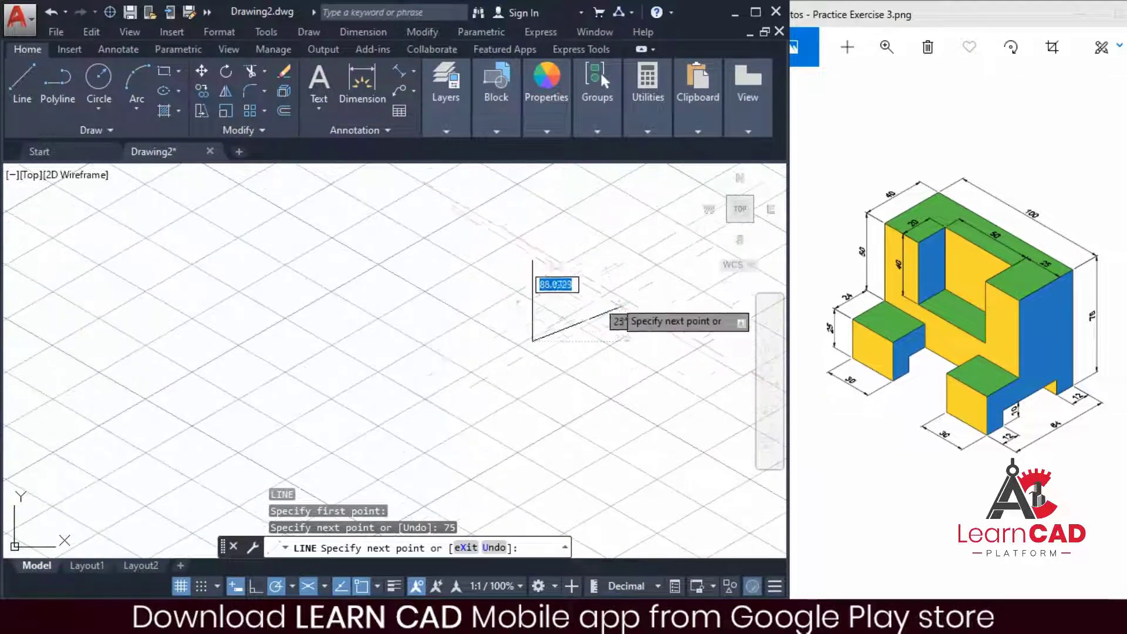
{"action": "scroll", "coordinate": [528, 275], "scroll_direction": "up", "scroll_amount": 2}
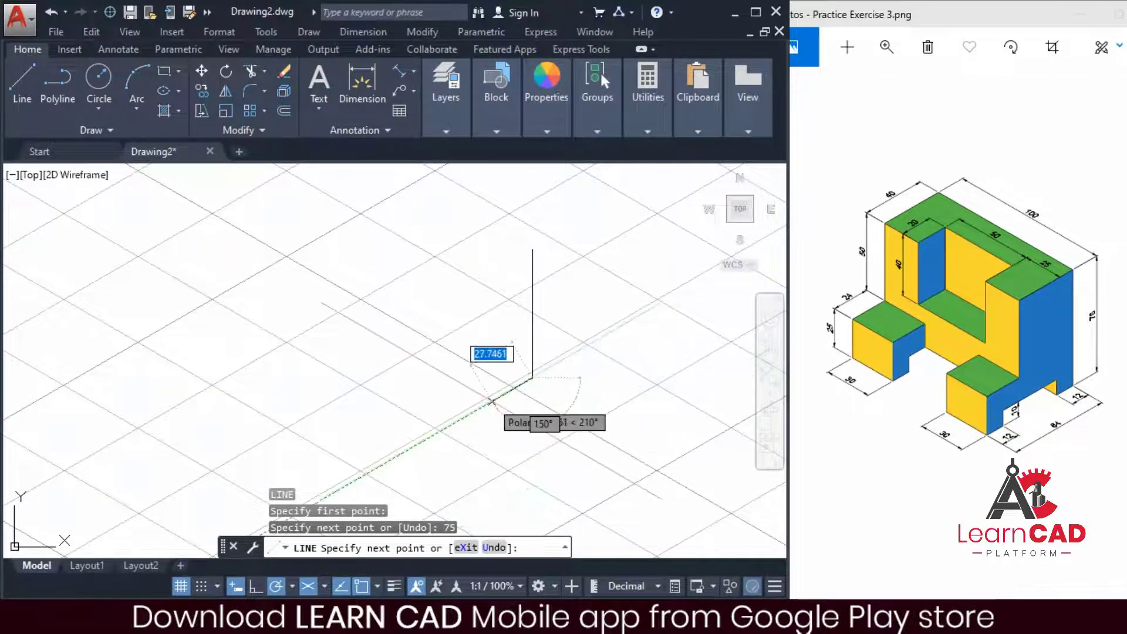
{"action": "type", "text": "12"}
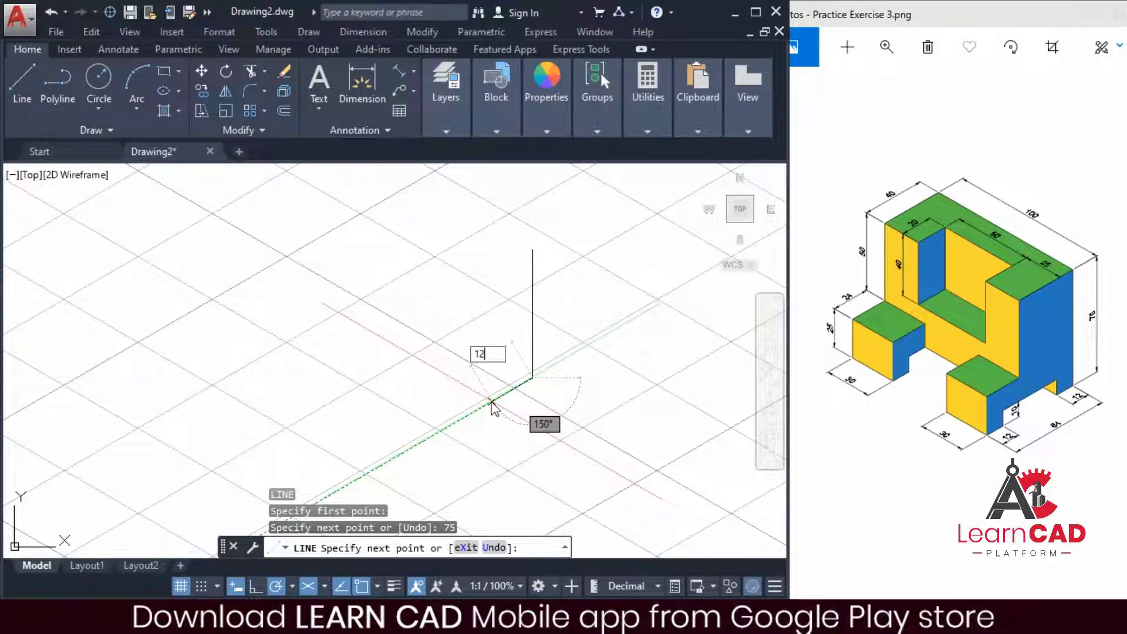
{"action": "key", "text": "Return"}
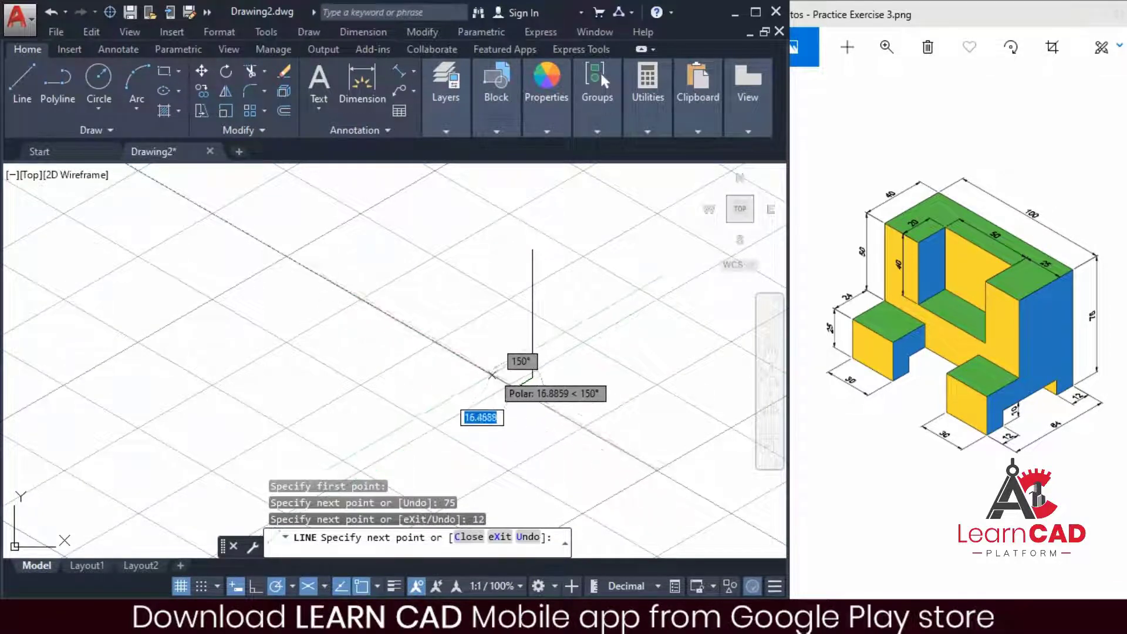
{"action": "type", "text": "10"}
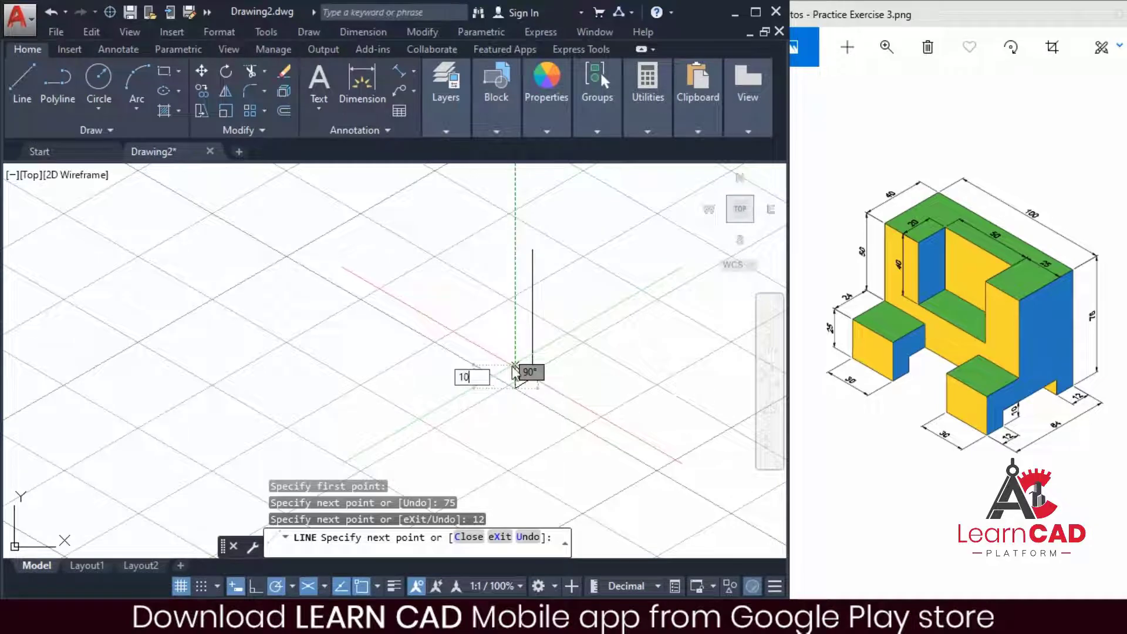
{"action": "key", "text": "Return"}
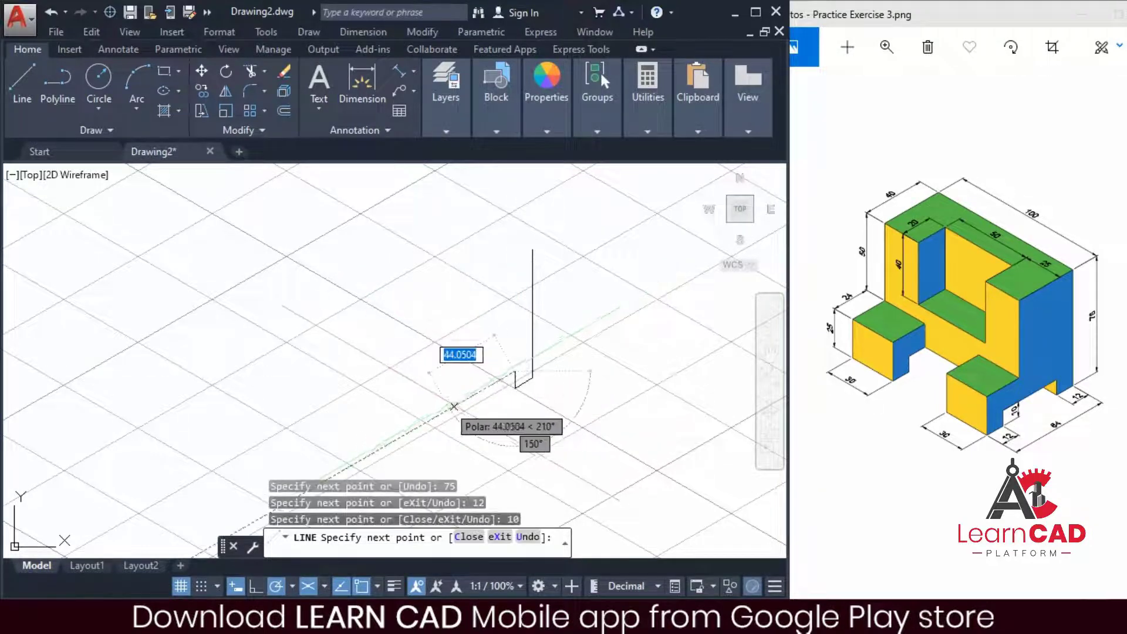
Step: Add a 40-unit segment at 210° as the upper edge of the notch between the side face's feet
{"action": "left_click", "coordinate": [1067, 438]}
{"action": "scroll", "coordinate": [1067, 437], "scroll_direction": "up", "scroll_amount": 3}
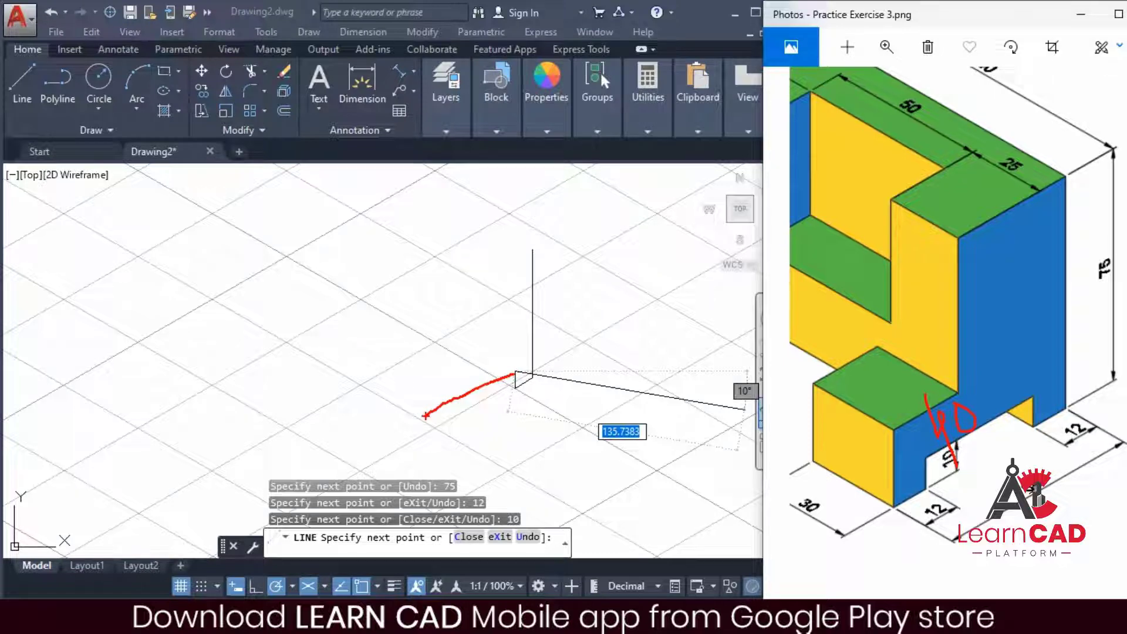
{"action": "left_click", "coordinate": [519, 367]}
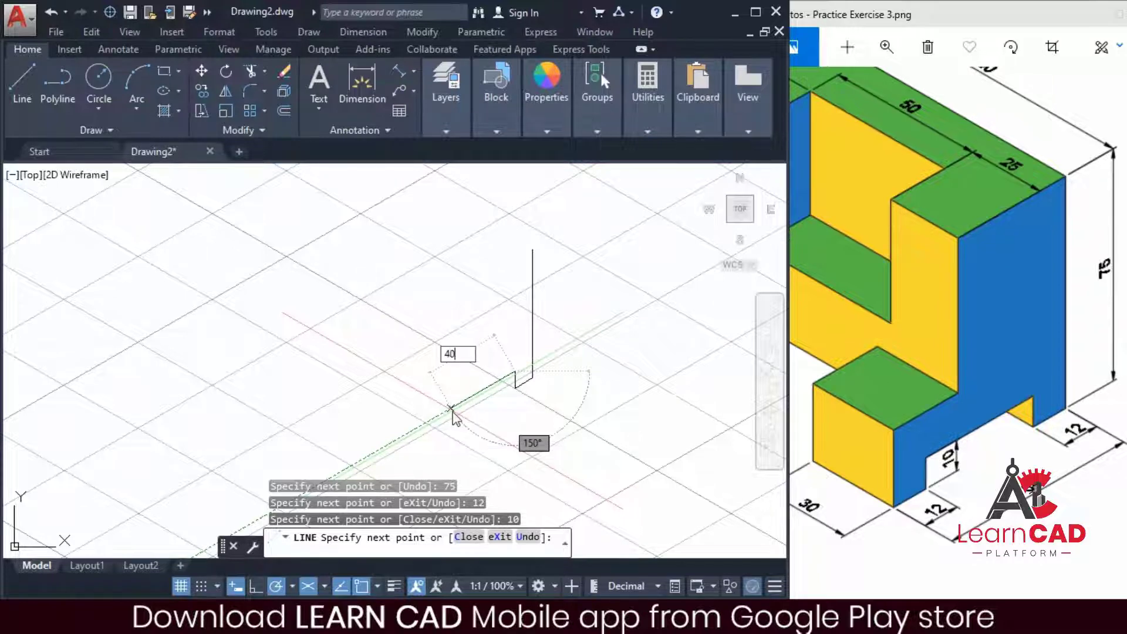
{"action": "key", "text": "Return"}
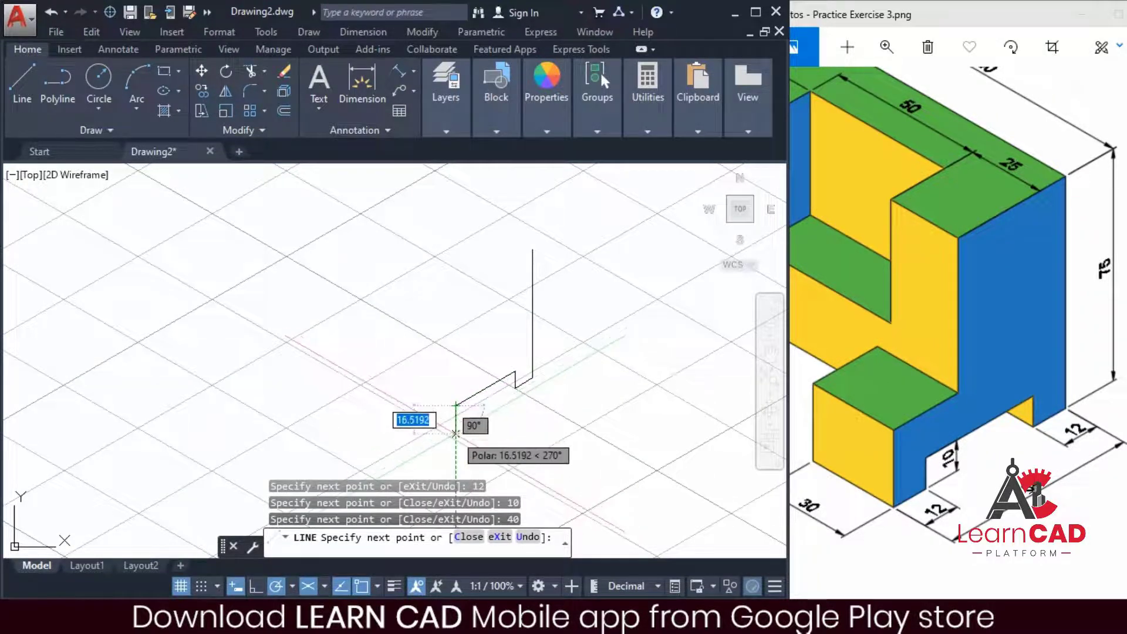
Step: Complete the side face's lower outline with 10 units straight down and 12 units at 210° for the front foot
{"action": "type", "text": "10"}
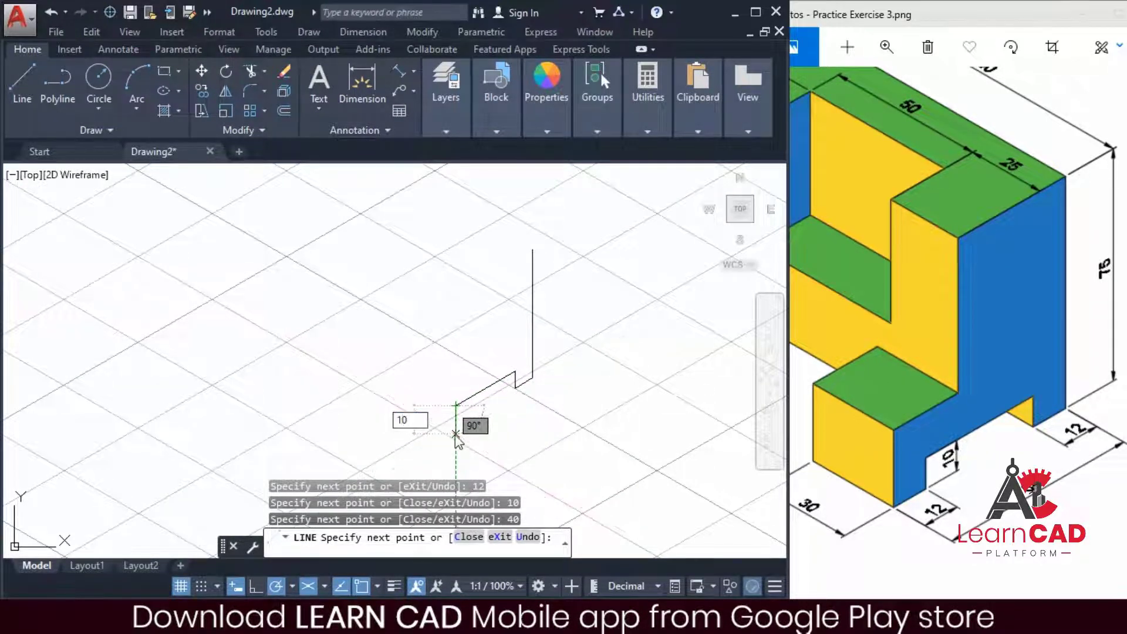
{"action": "key", "text": "Return"}
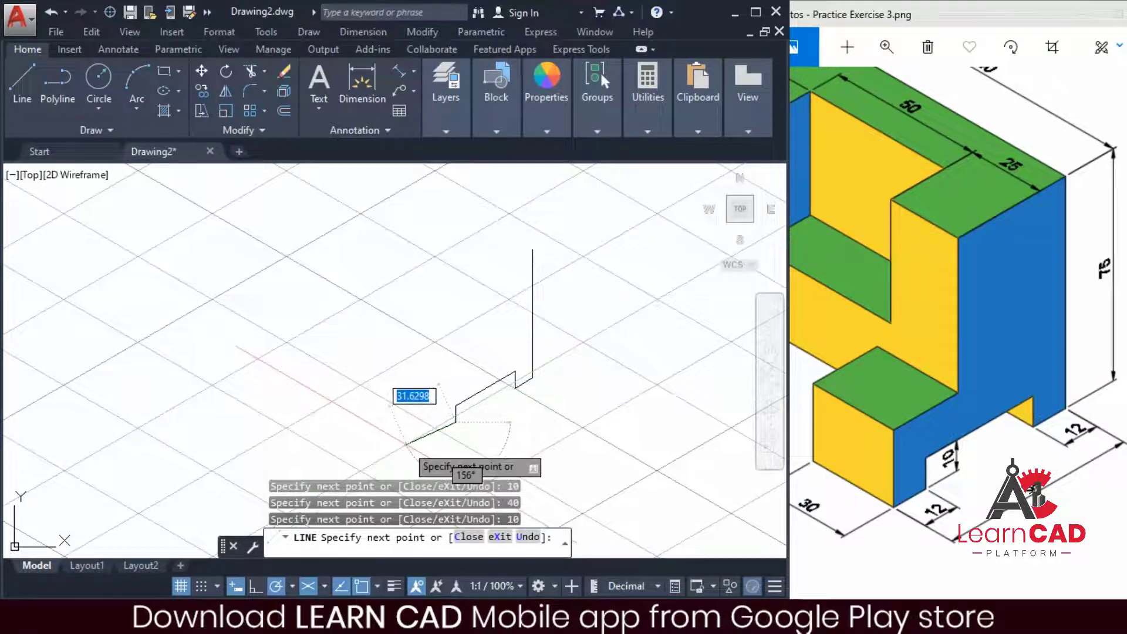
{"action": "type", "text": "12"}
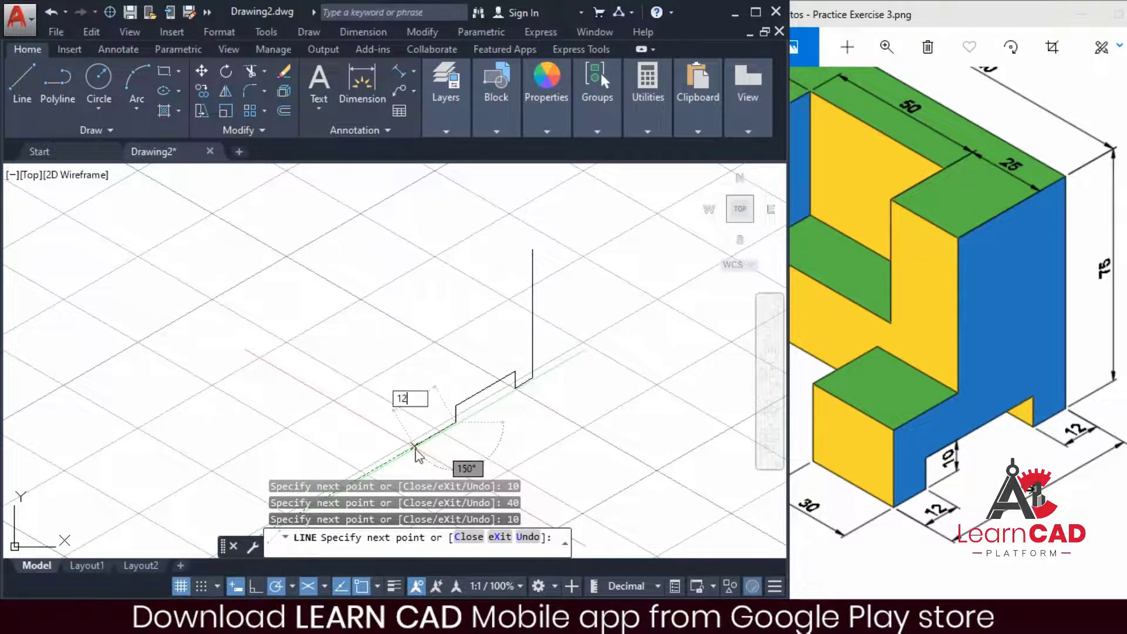
{"action": "key", "text": "Return"}
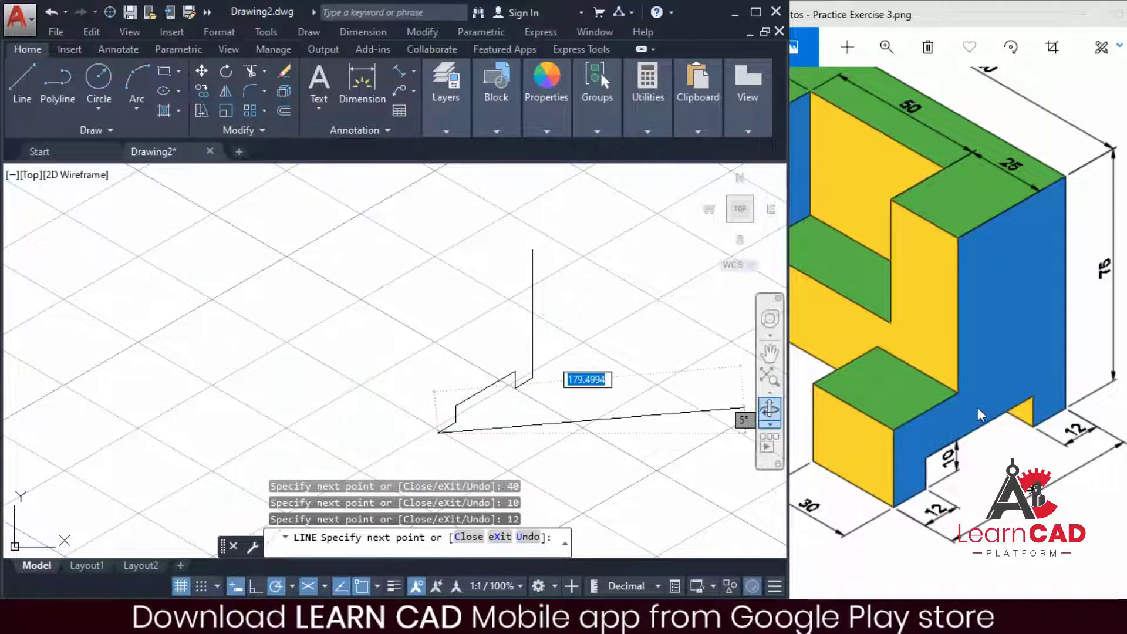
Step: Continue the line with 30 units at 150° and 25 units straight up for the front foot's front face, and end the line
{"action": "double_click", "coordinate": [932, 406]}
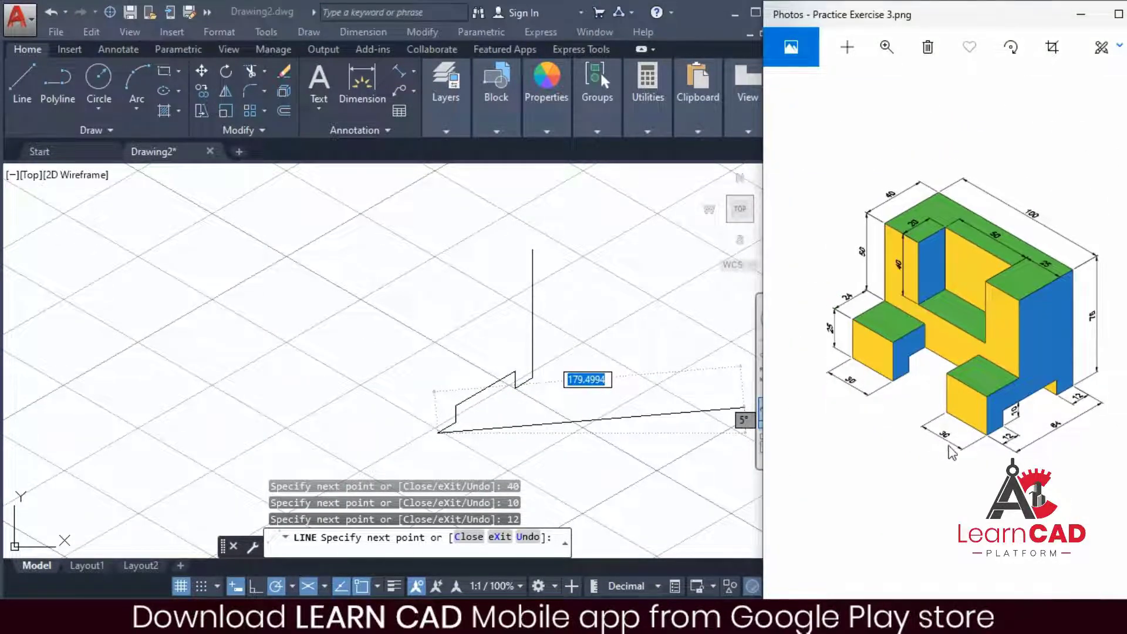
{"action": "left_click", "coordinate": [458, 404]}
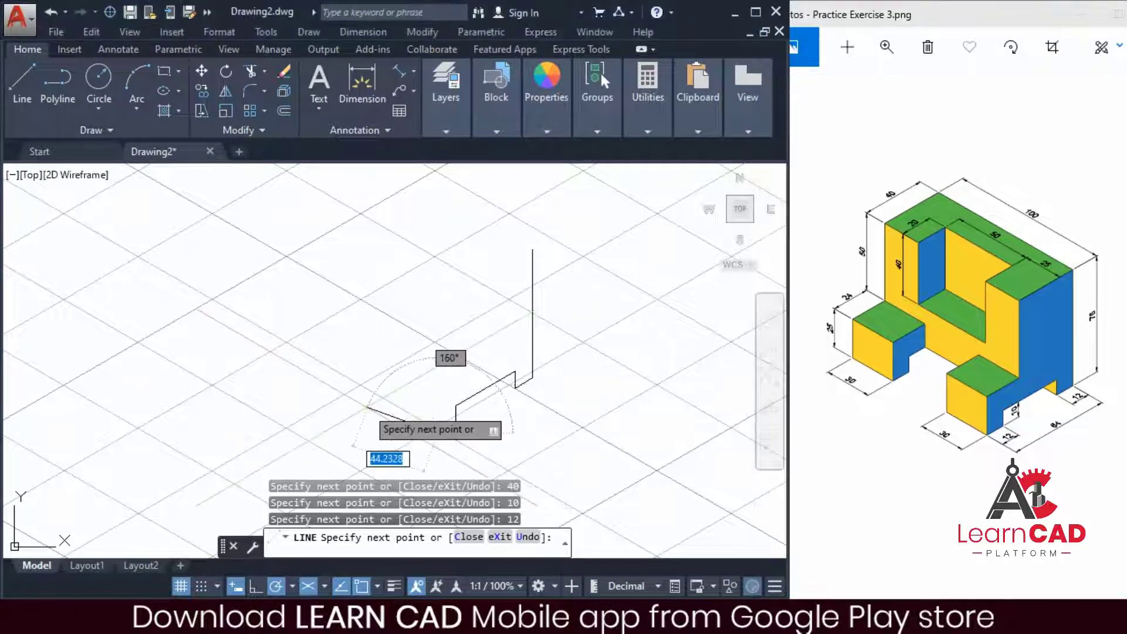
{"action": "type", "text": "30"}
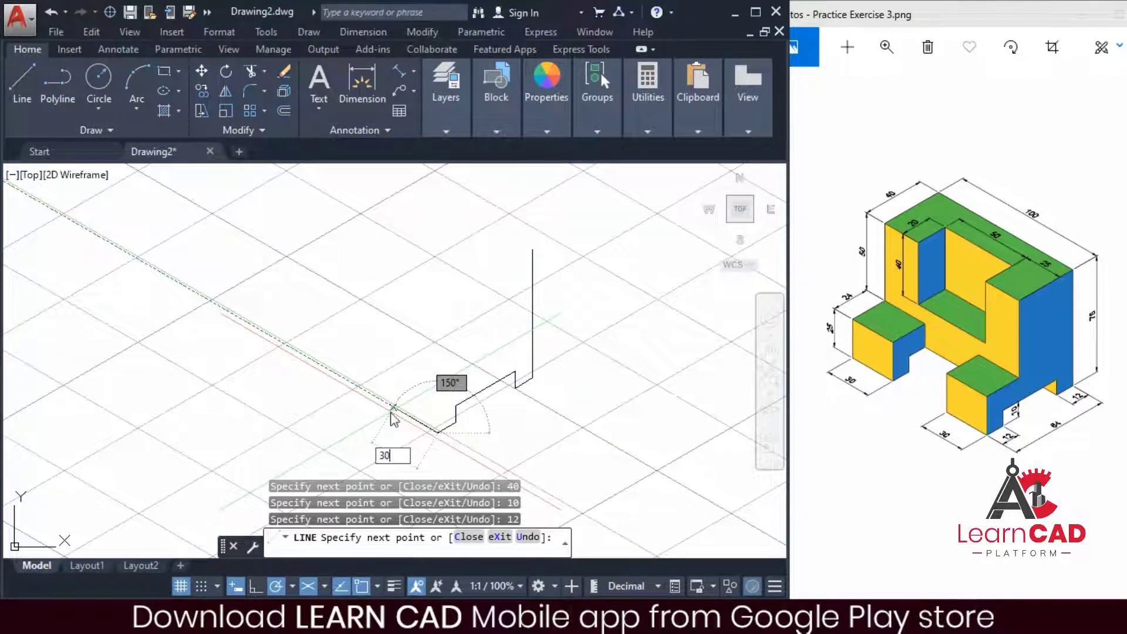
{"action": "key", "text": "Return"}
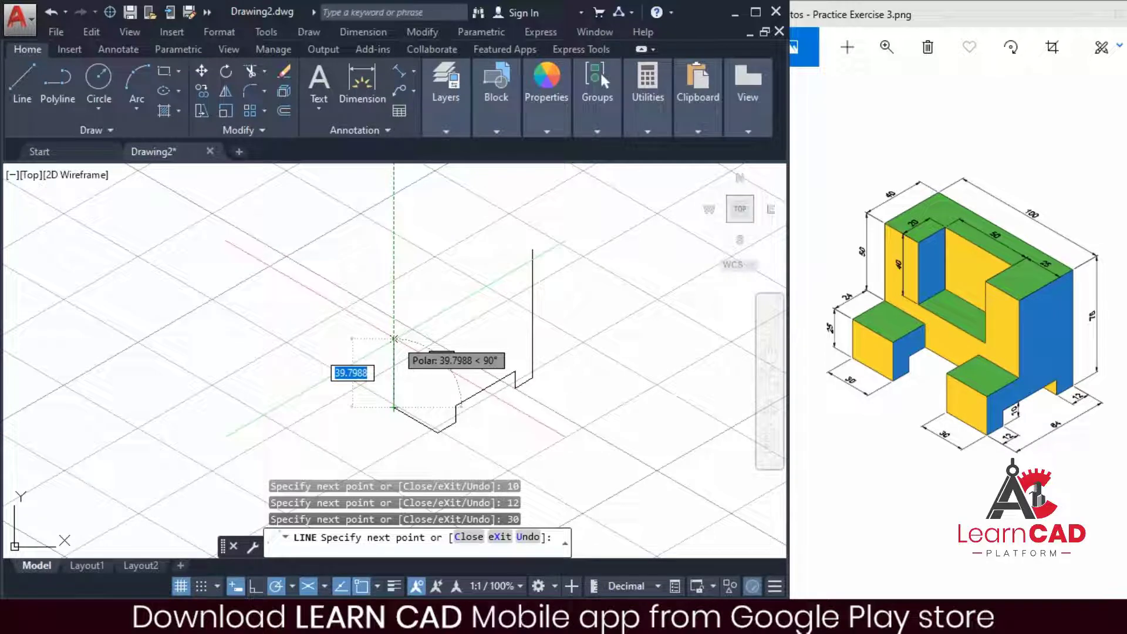
{"action": "type", "text": "2"}
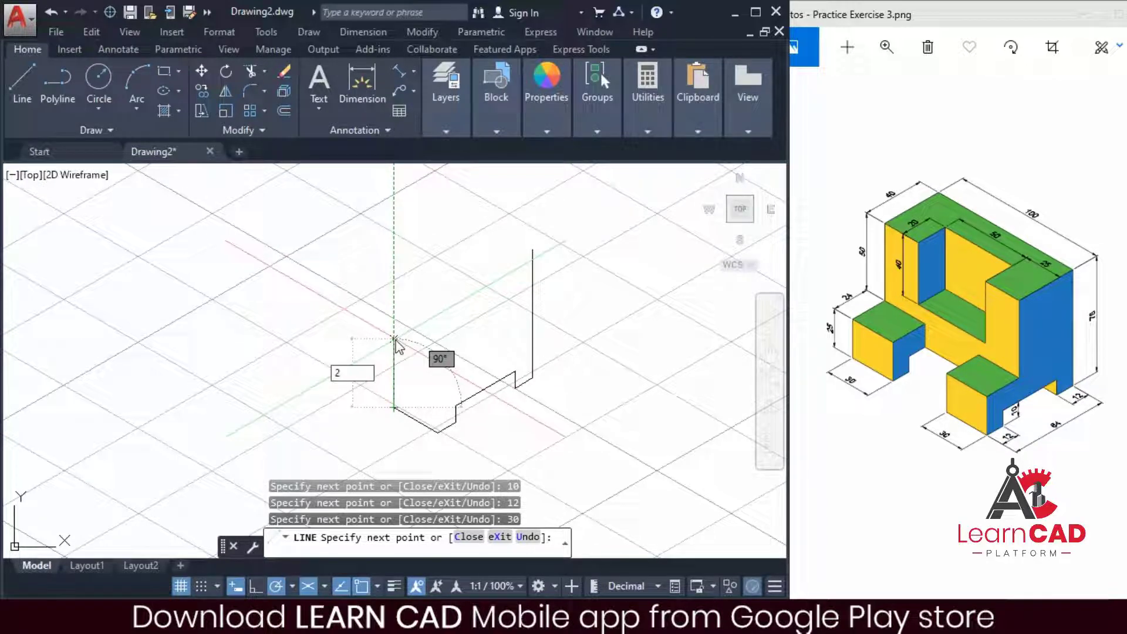
{"action": "type", "text": "5"}
{"action": "key", "text": "Return"}
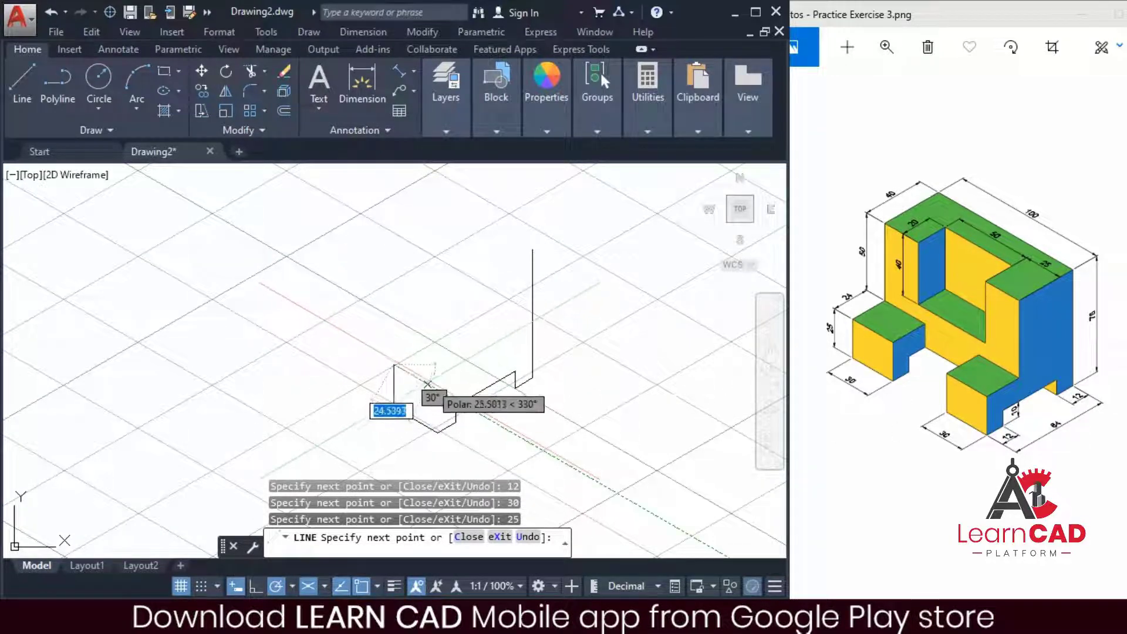
{"action": "key", "text": "Escape"}
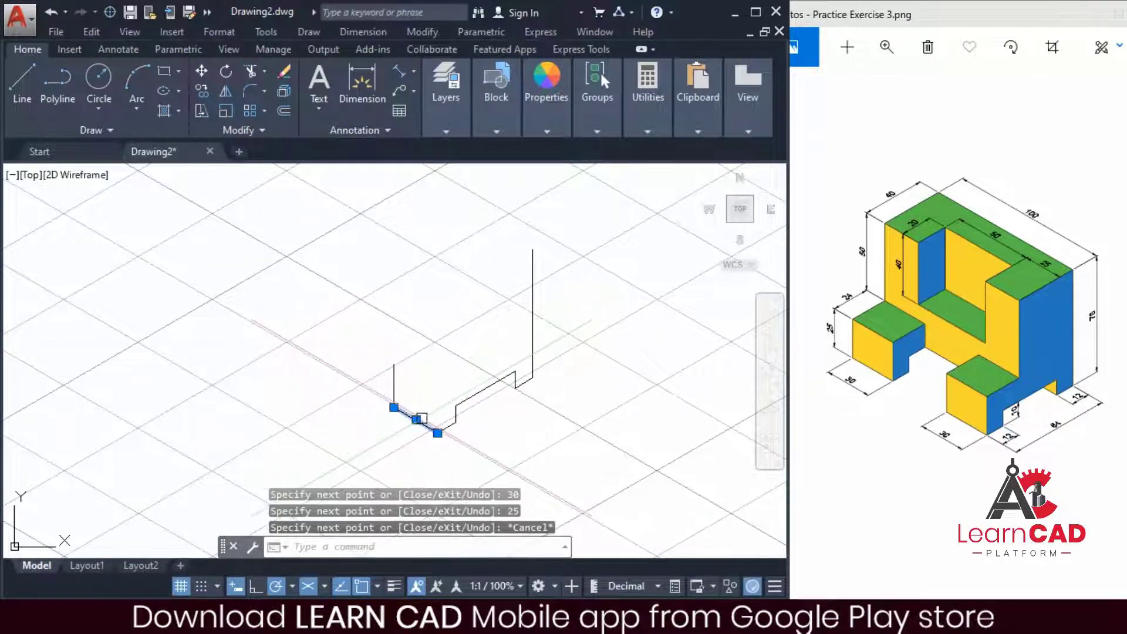
Step: Copy the front face's 30-unit lower edge from its rear-left corner to the upper end of the 25-unit vertical edge
{"action": "type", "text": "CP"}
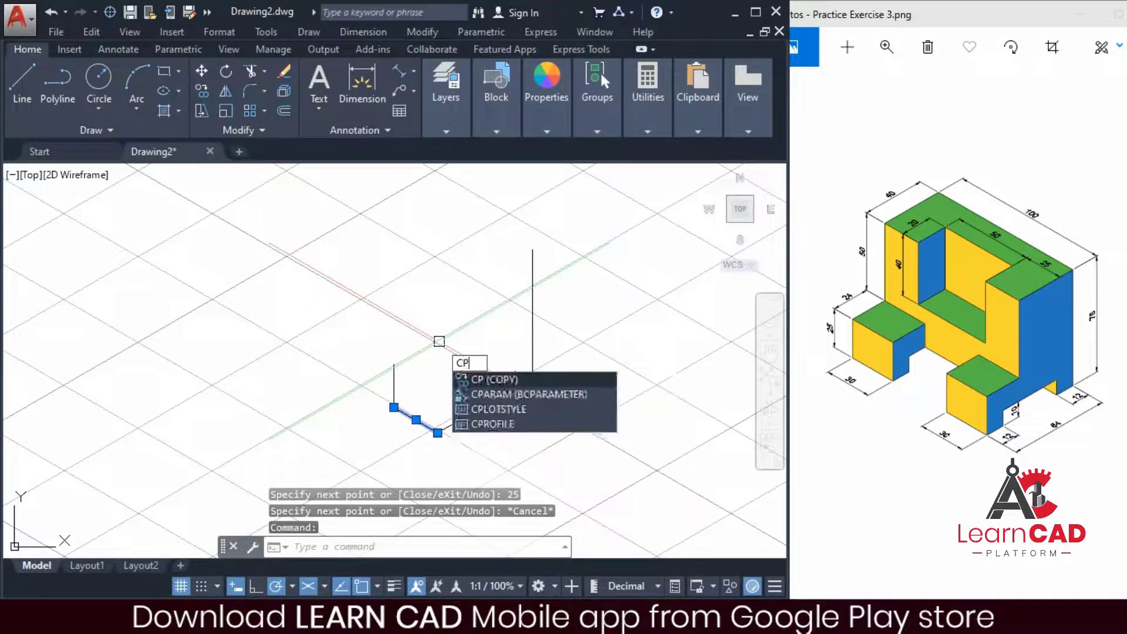
{"action": "key", "text": "Return"}
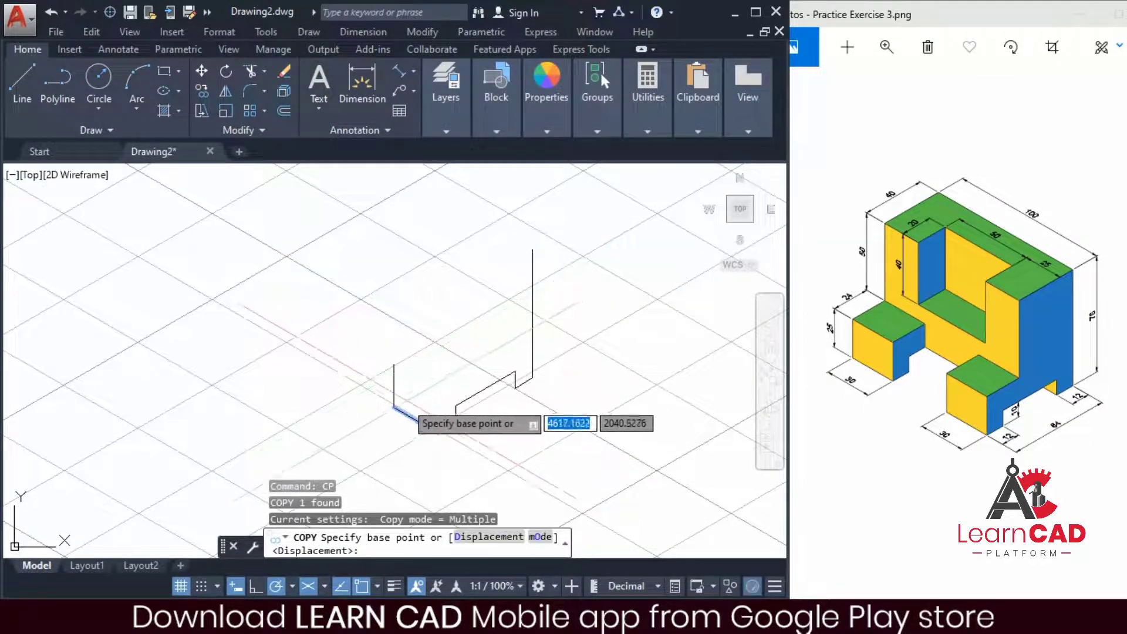
{"action": "left_click", "coordinate": [393, 407]}
{"action": "left_click", "coordinate": [394, 365]}
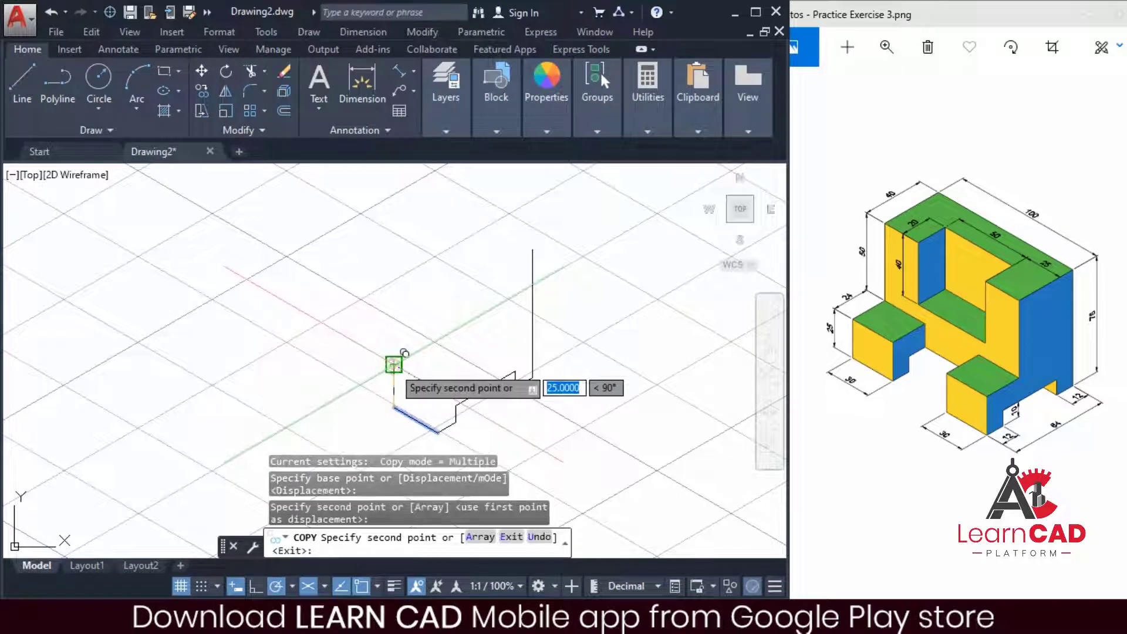
{"action": "key", "text": "Escape"}
Step: Copy the 25-unit vertical edge from its upper end to the free end of the upper edge to close the front face
{"action": "left_click", "coordinate": [398, 394]}
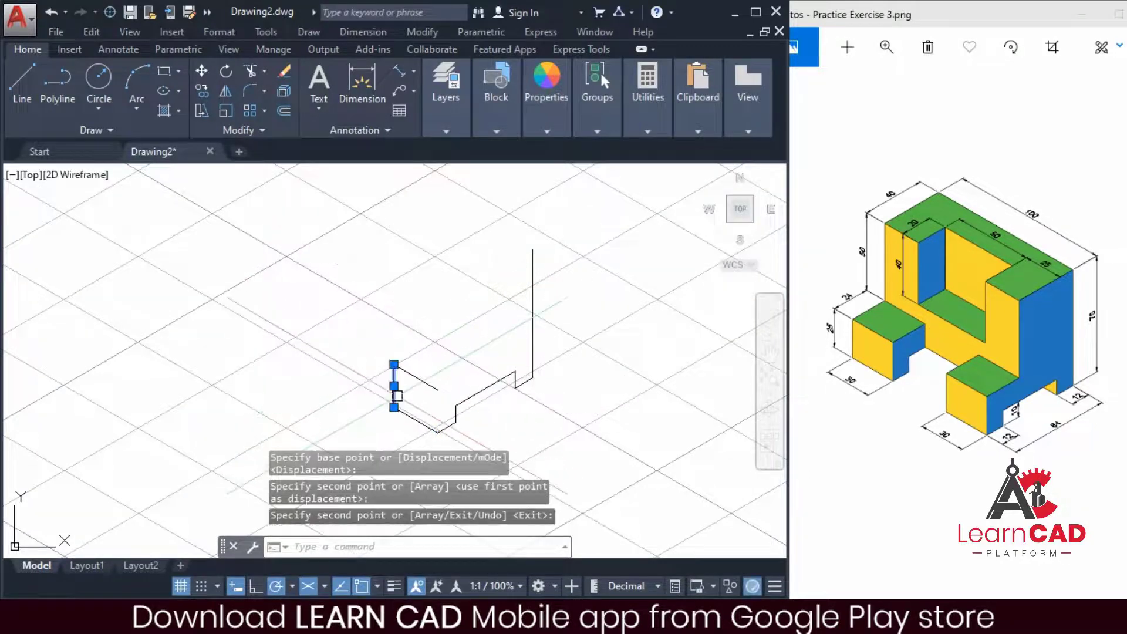
{"action": "type", "text": "CP"}
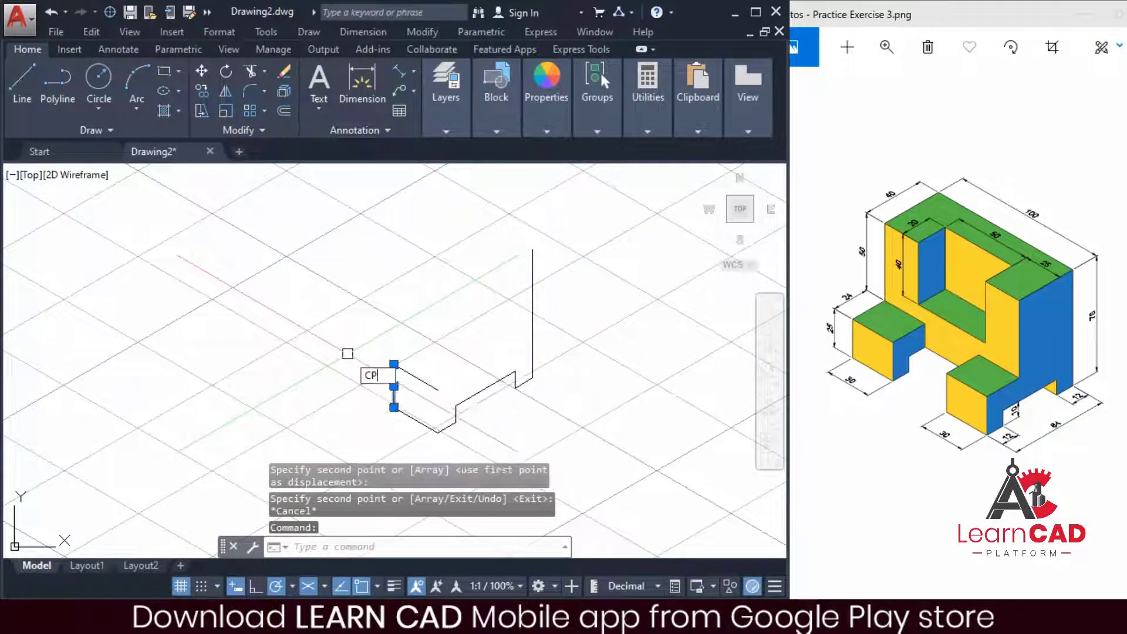
{"action": "key", "text": "Return"}
{"action": "left_click", "coordinate": [393, 365]}
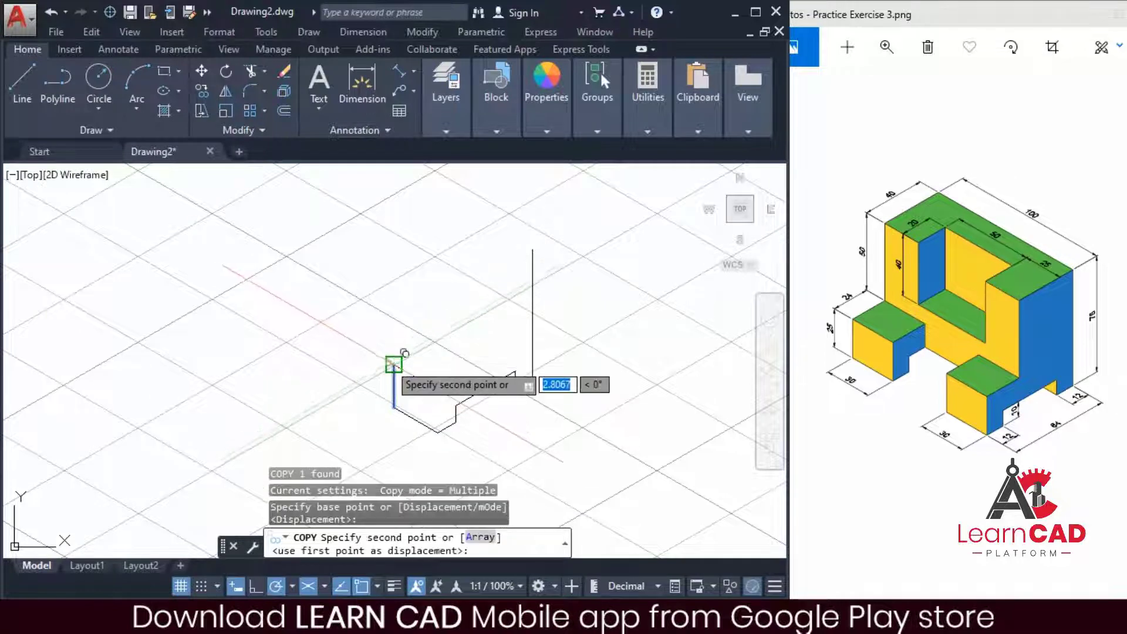
{"action": "left_click", "coordinate": [438, 389]}
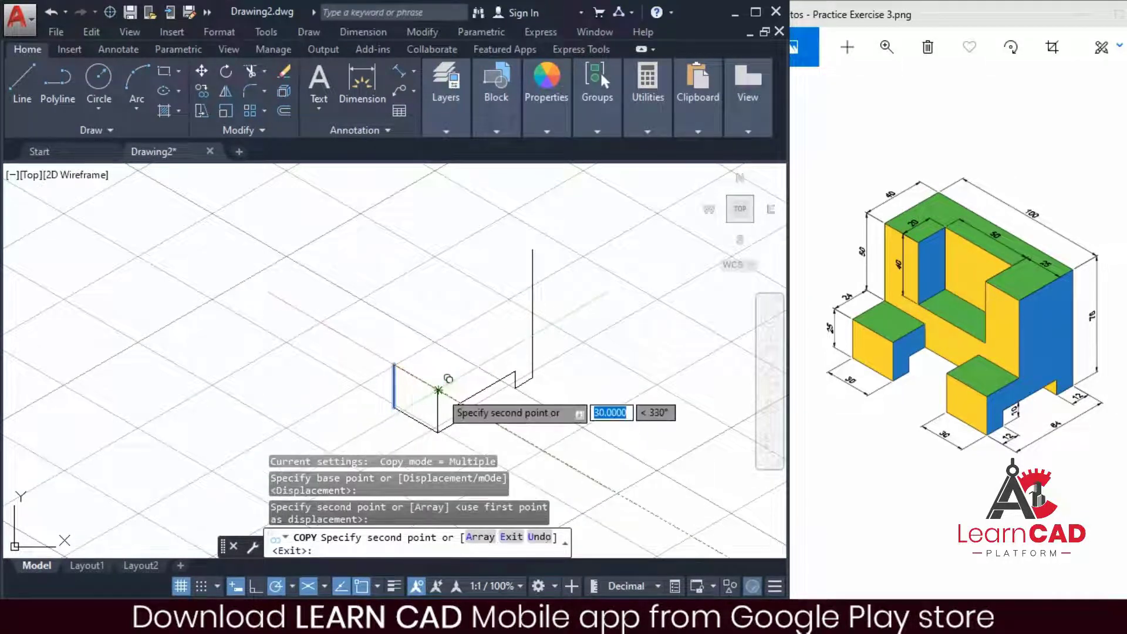
{"action": "key", "text": "Escape"}
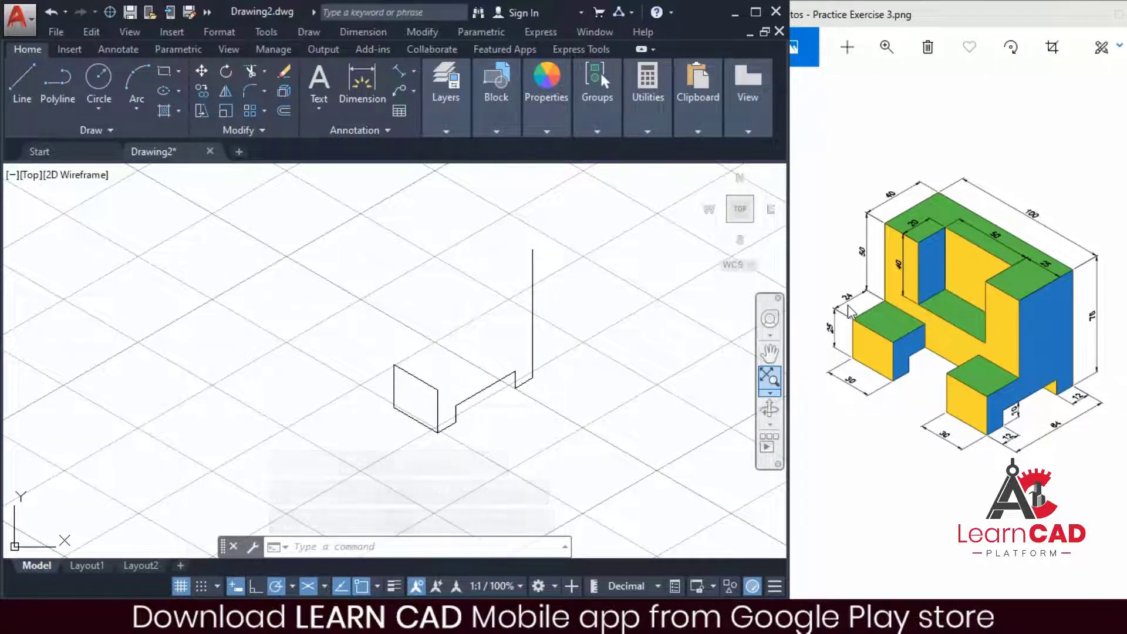
Step: Draw a 24-unit line at 30° from the front face's upper-left corner as the foot's top side edge
{"action": "left_click", "coordinate": [316, 339]}
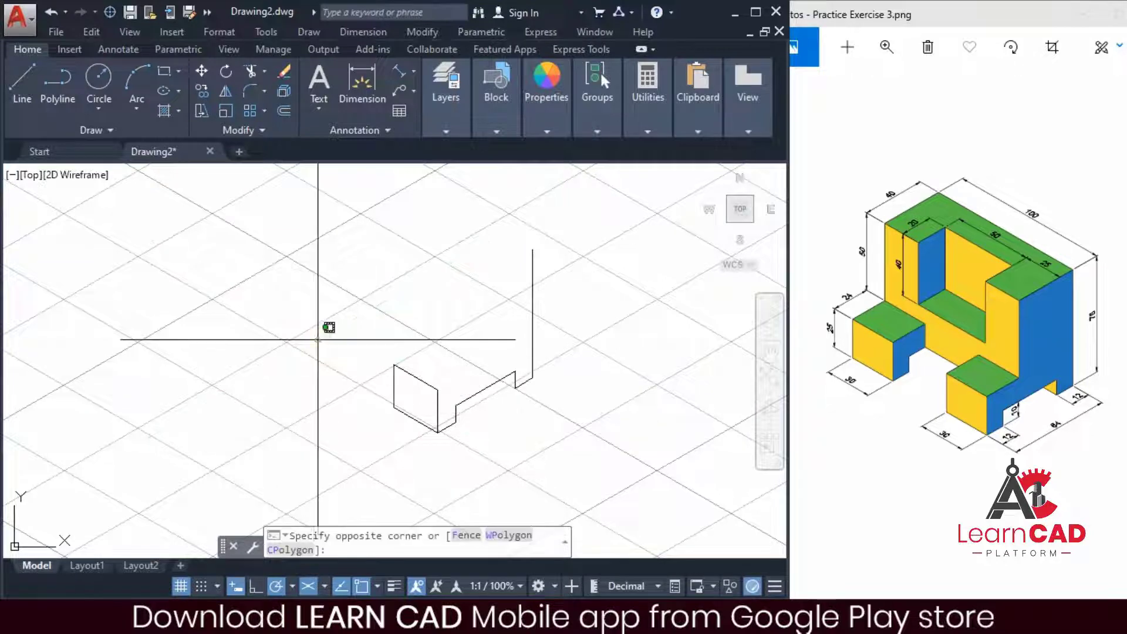
{"action": "left_click", "coordinate": [314, 359]}
{"action": "right_click", "coordinate": [320, 381]}
{"action": "left_click", "coordinate": [346, 392]}
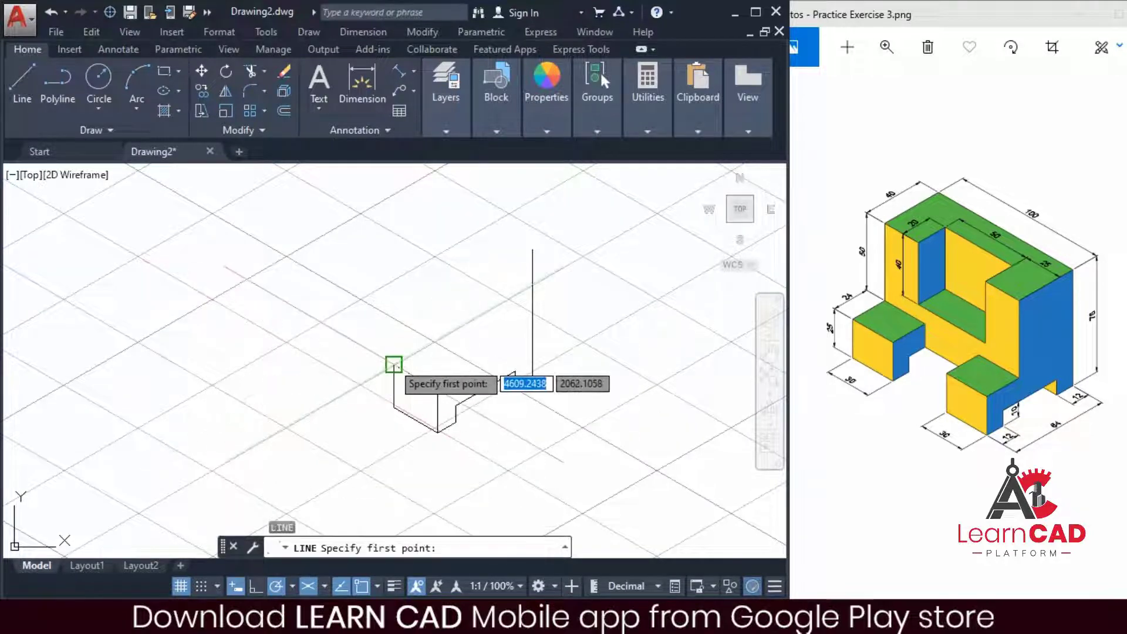
{"action": "left_click", "coordinate": [393, 364]}
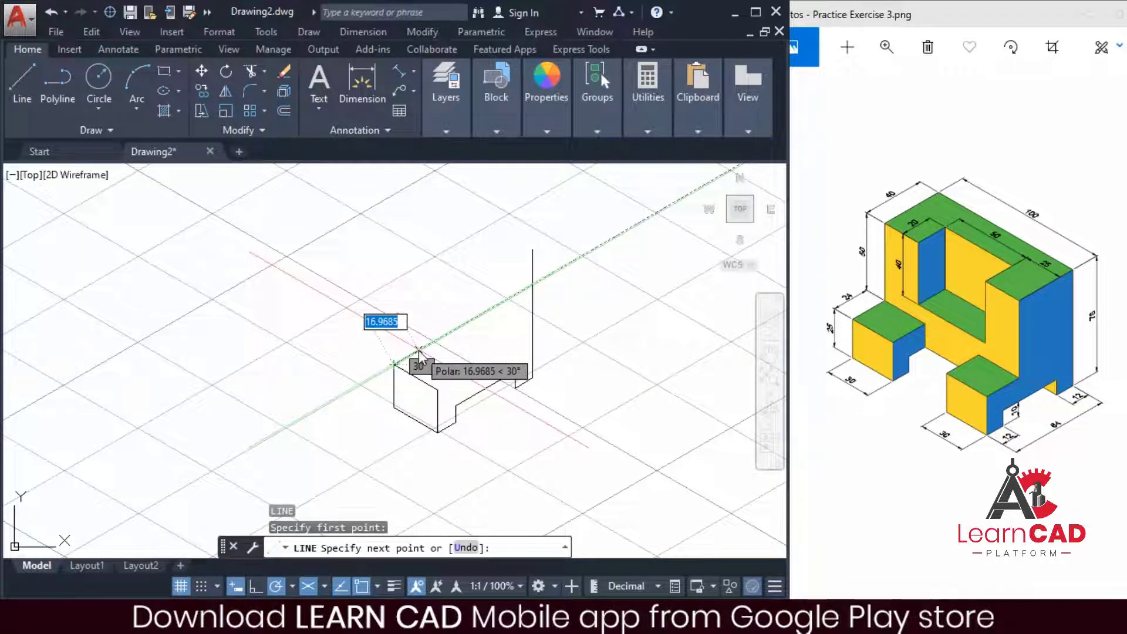
{"action": "type", "text": "24"}
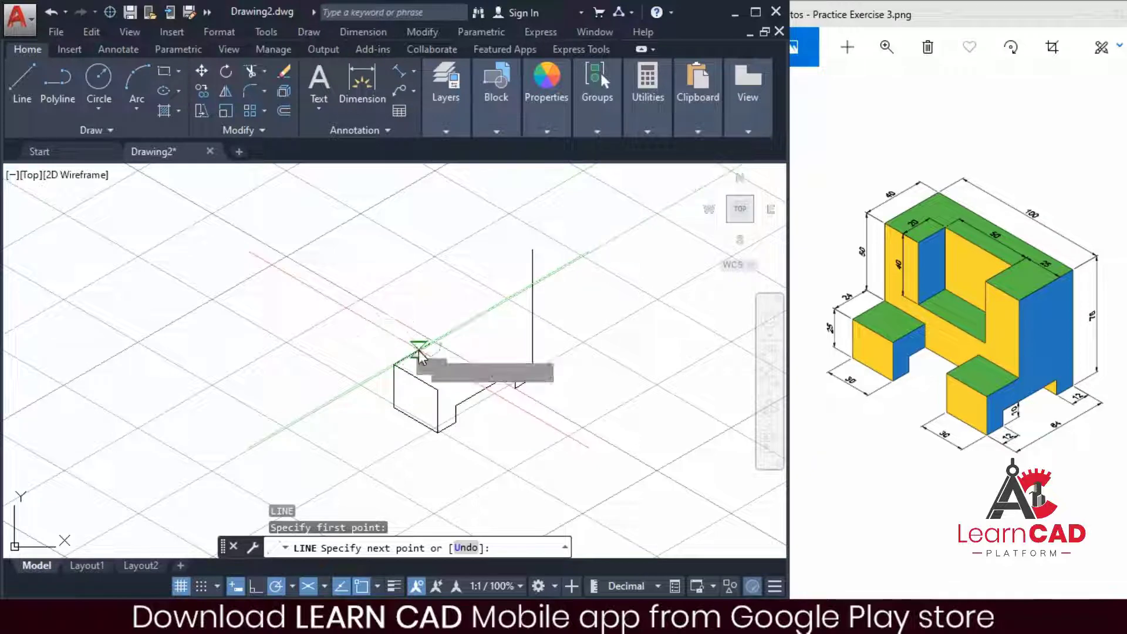
{"action": "key", "text": "Return"}
{"action": "key", "text": "Return"}
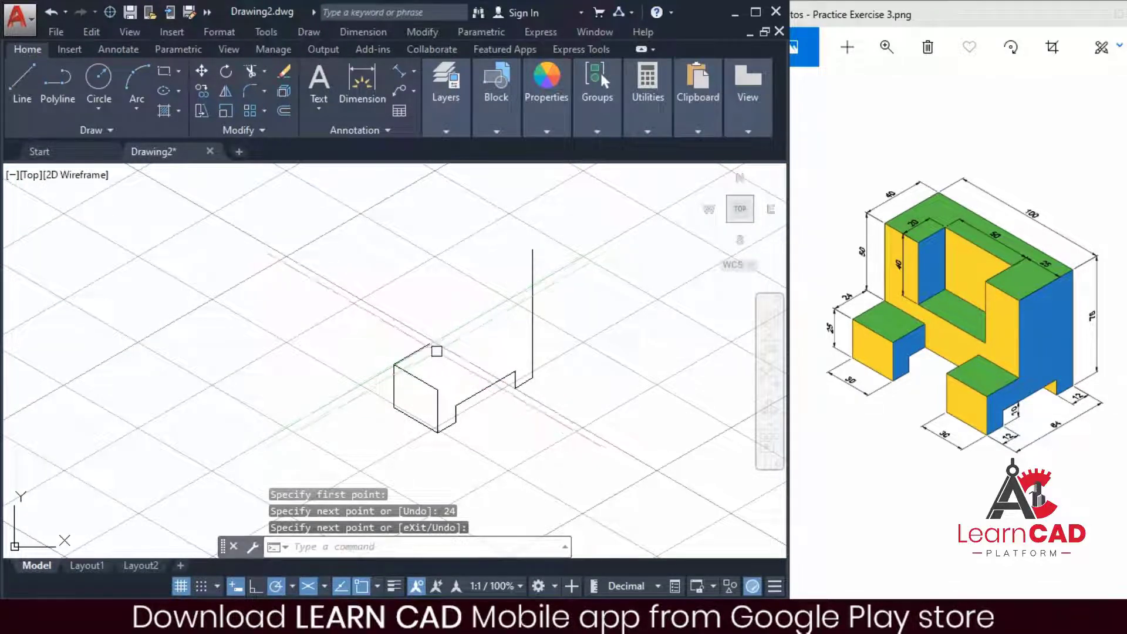
Step: Copy the 24-unit top edge from the front face's upper-left corner to its upper-right corner
{"action": "left_click", "coordinate": [418, 352]}
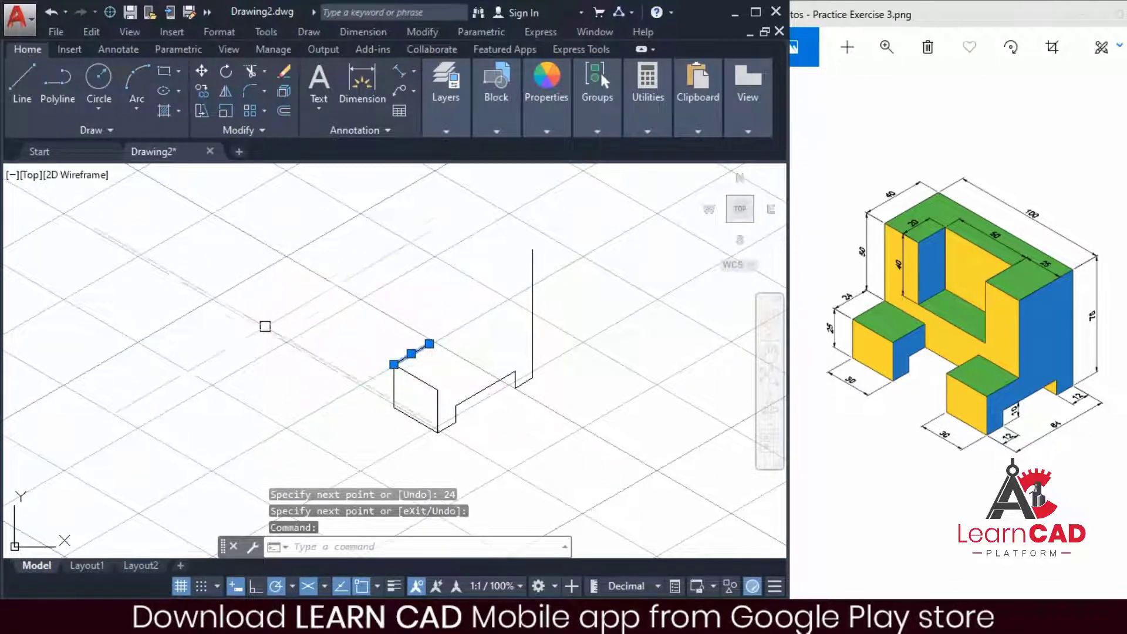
{"action": "type", "text": "CP"}
{"action": "key", "text": "Return"}
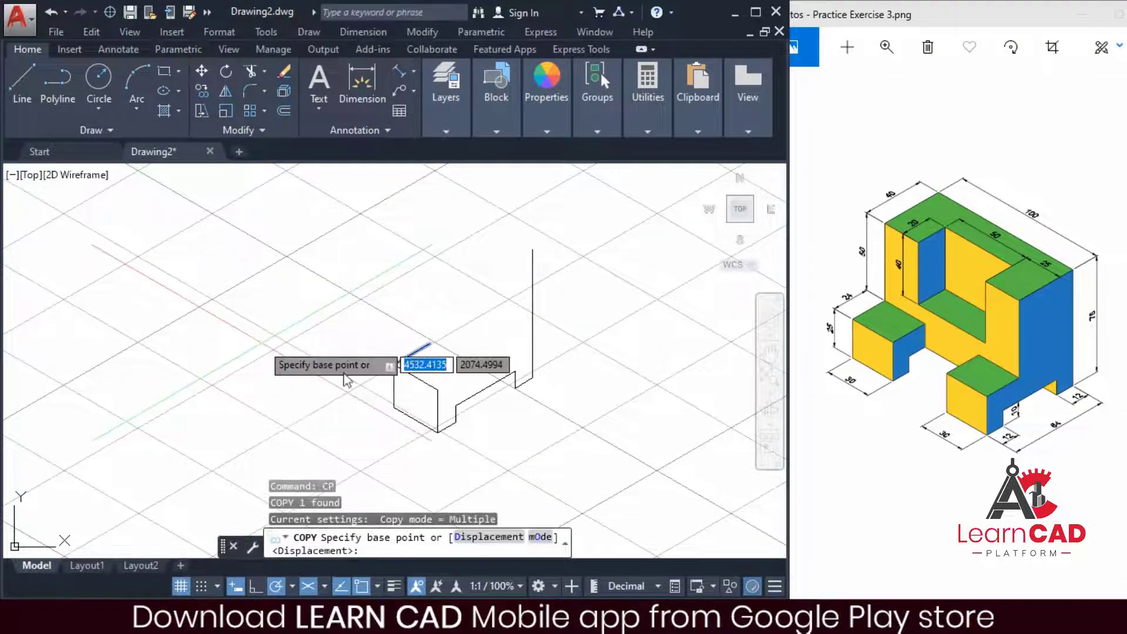
{"action": "left_click", "coordinate": [394, 364]}
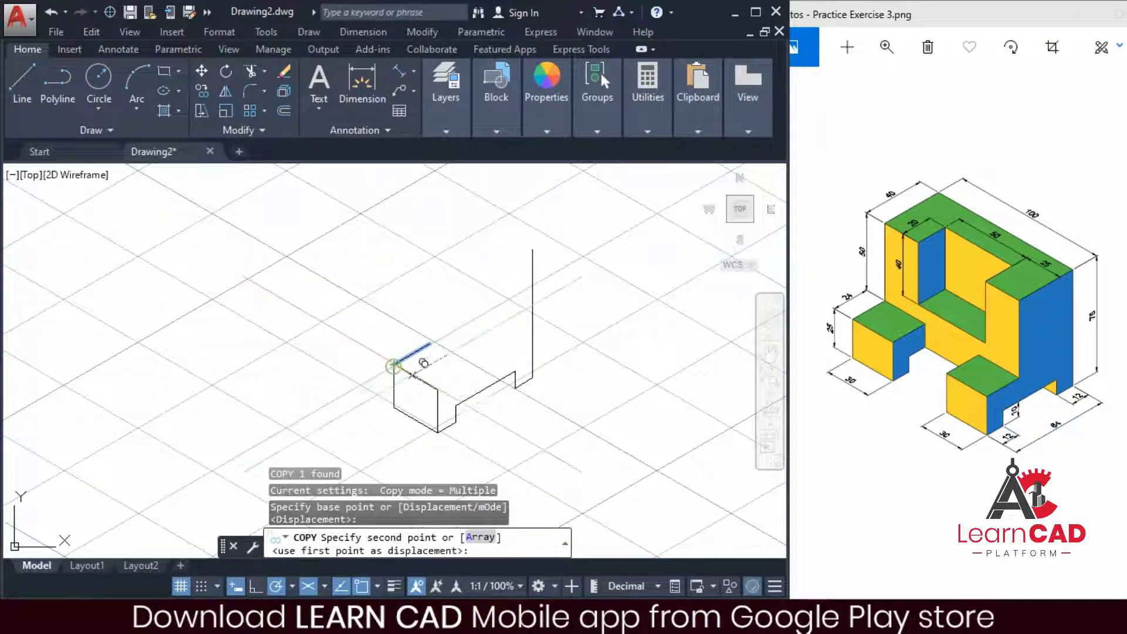
{"action": "left_click", "coordinate": [439, 387]}
{"action": "key", "text": "Escape"}
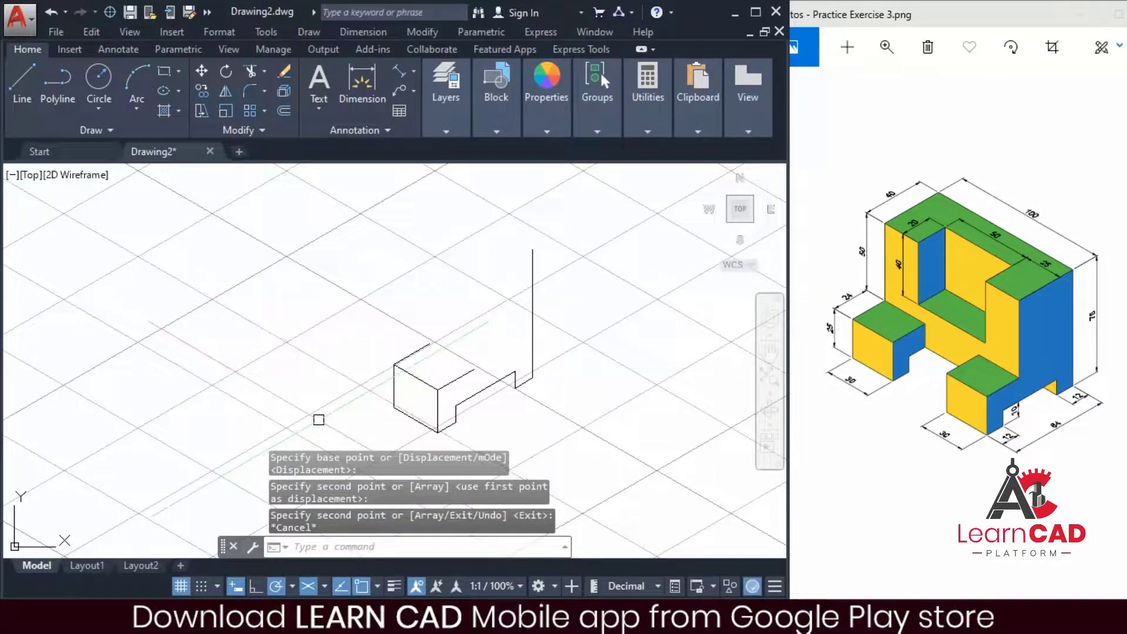
Step: Copy the front face's 30-unit upper edge to the far ends of the 24-unit edges to close the foot's top face
{"action": "left_click", "coordinate": [403, 371]}
{"action": "type", "text": "CP"}
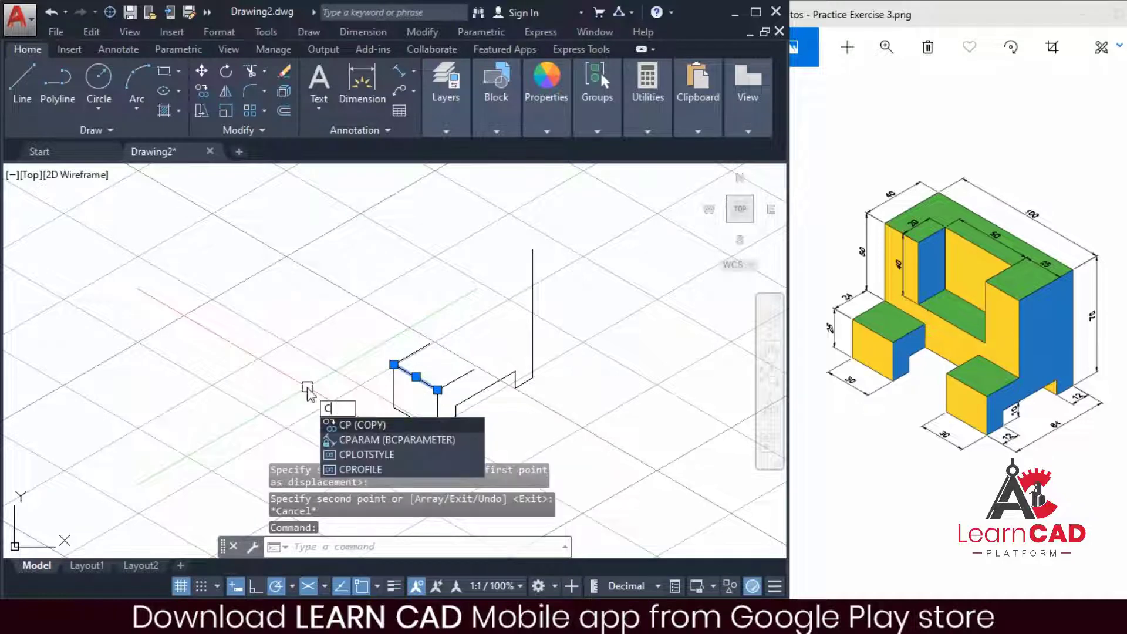
{"action": "type", "text": "O"}
{"action": "key", "text": "Return"}
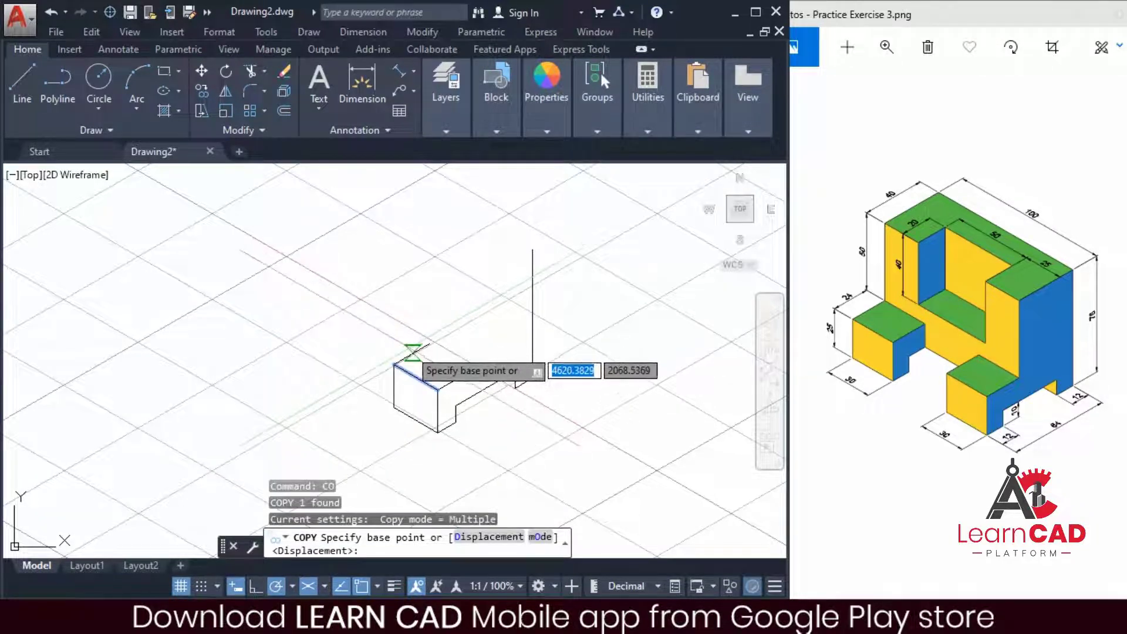
{"action": "left_click", "coordinate": [395, 364]}
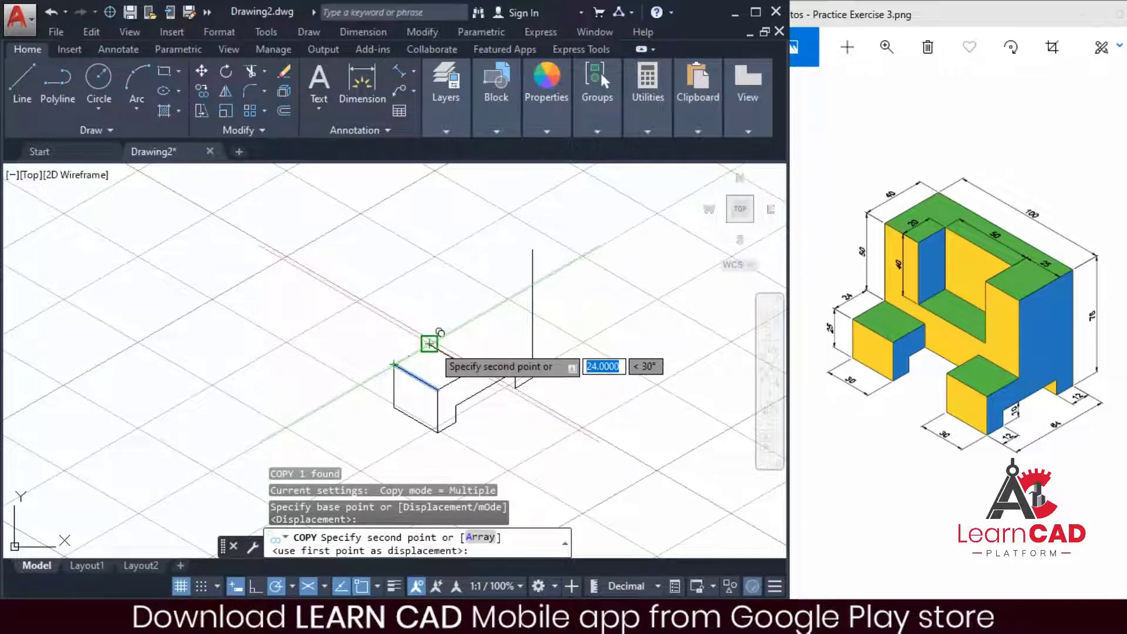
{"action": "left_click", "coordinate": [429, 343]}
{"action": "key", "text": "Escape"}
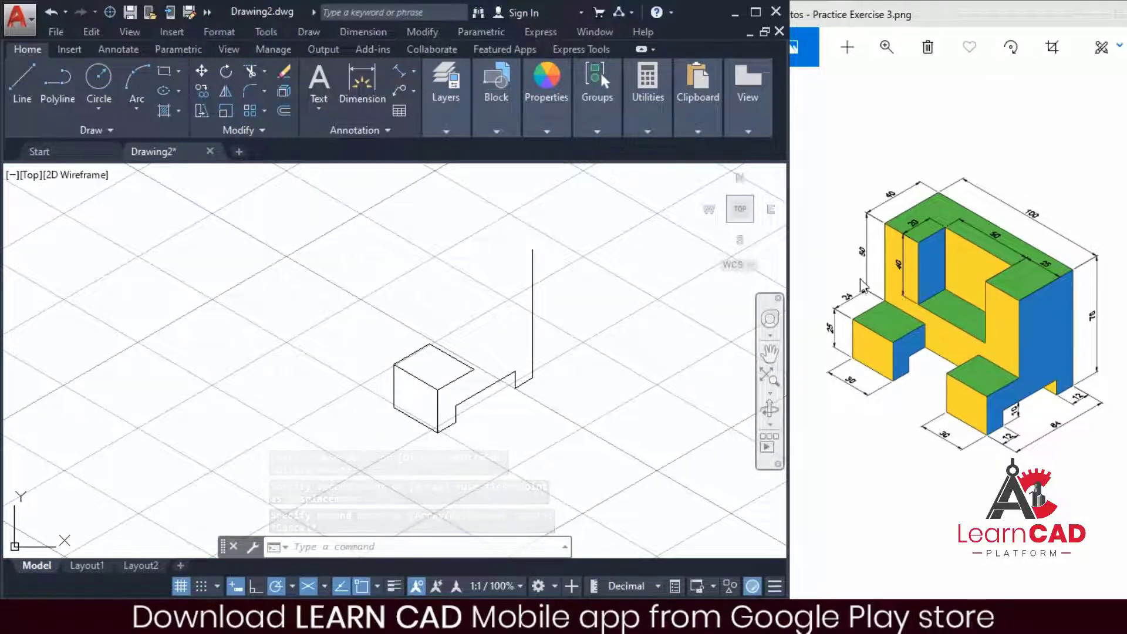
Step: Start a line at the top face's right rear corner with a 50-unit segment straight up for the side face's front edge
{"action": "type", "text": "L"}
{"action": "key", "text": "Return"}
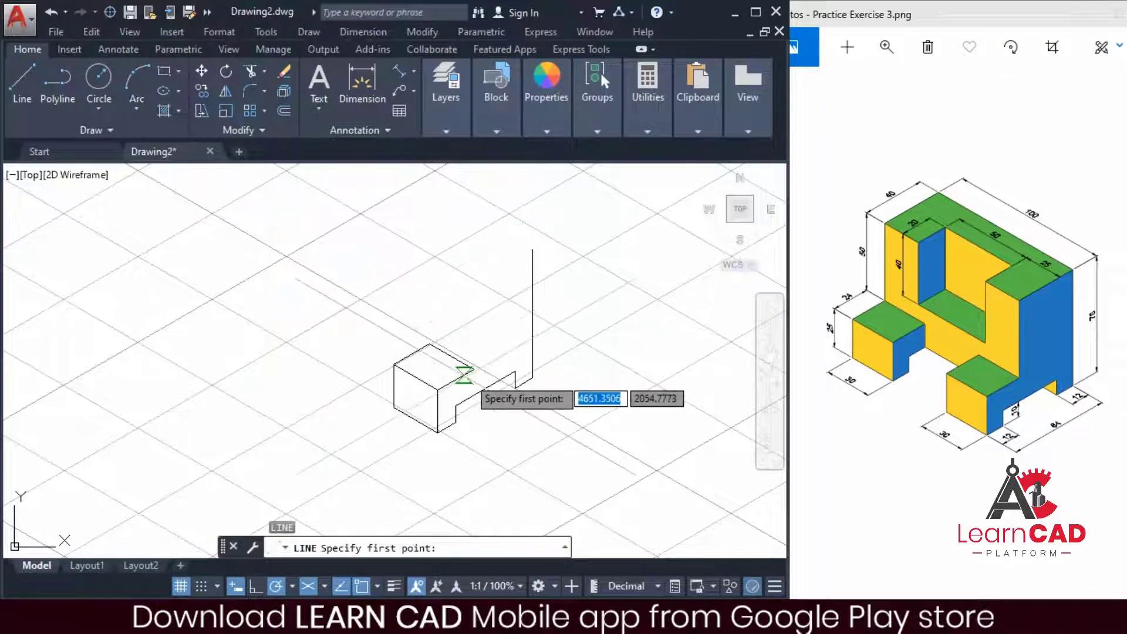
{"action": "left_click", "coordinate": [473, 371]}
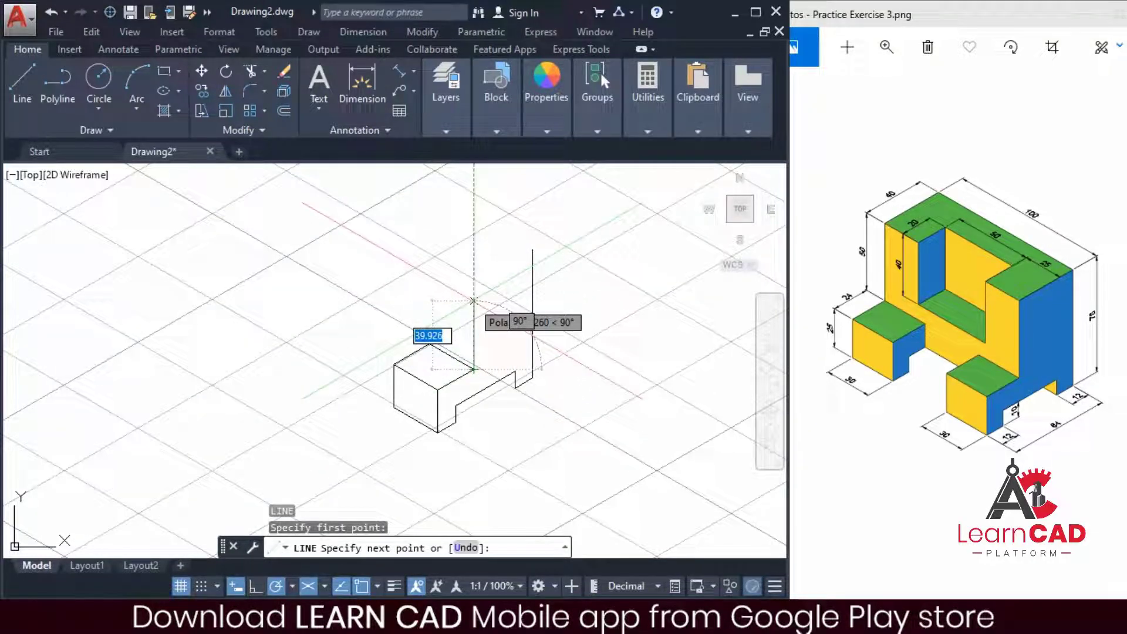
{"action": "type", "text": "5"}
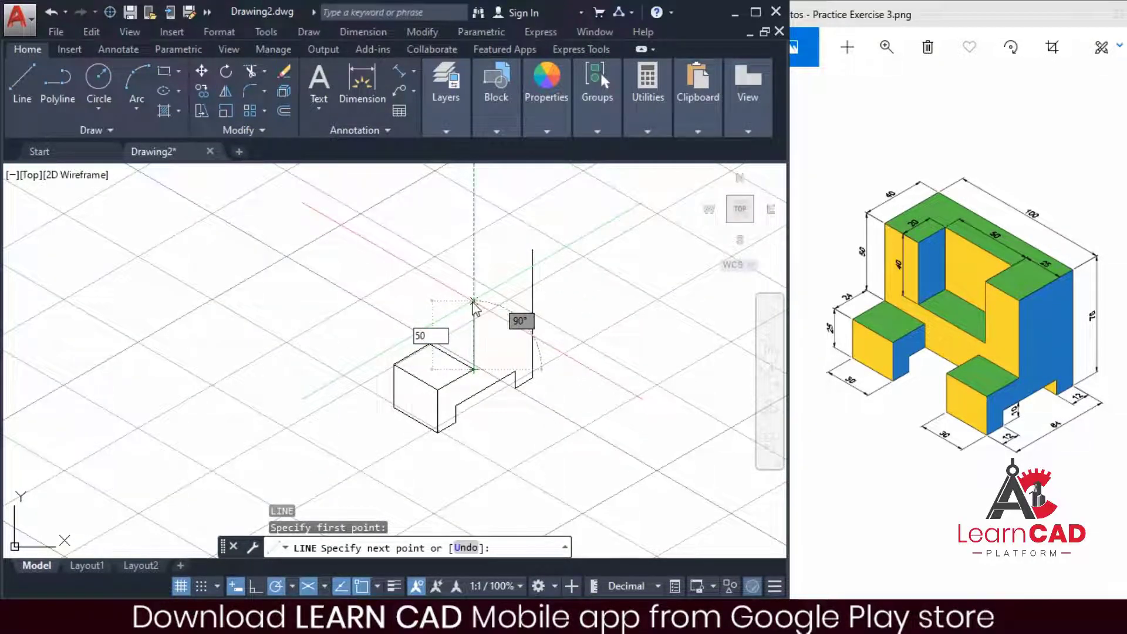
{"action": "type", "text": "0"}
{"action": "key", "text": "Return"}
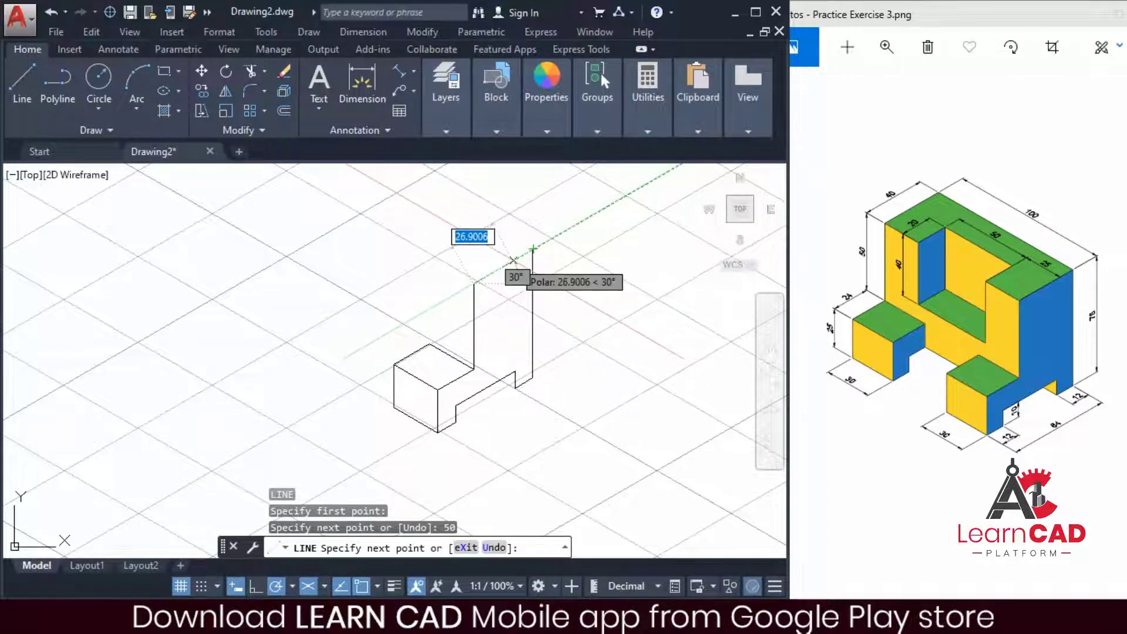
Step: Close the side face with a 40-unit segment at 30° to the rear vertical edge, end the line and hide the grid
{"action": "type", "text": "4"}
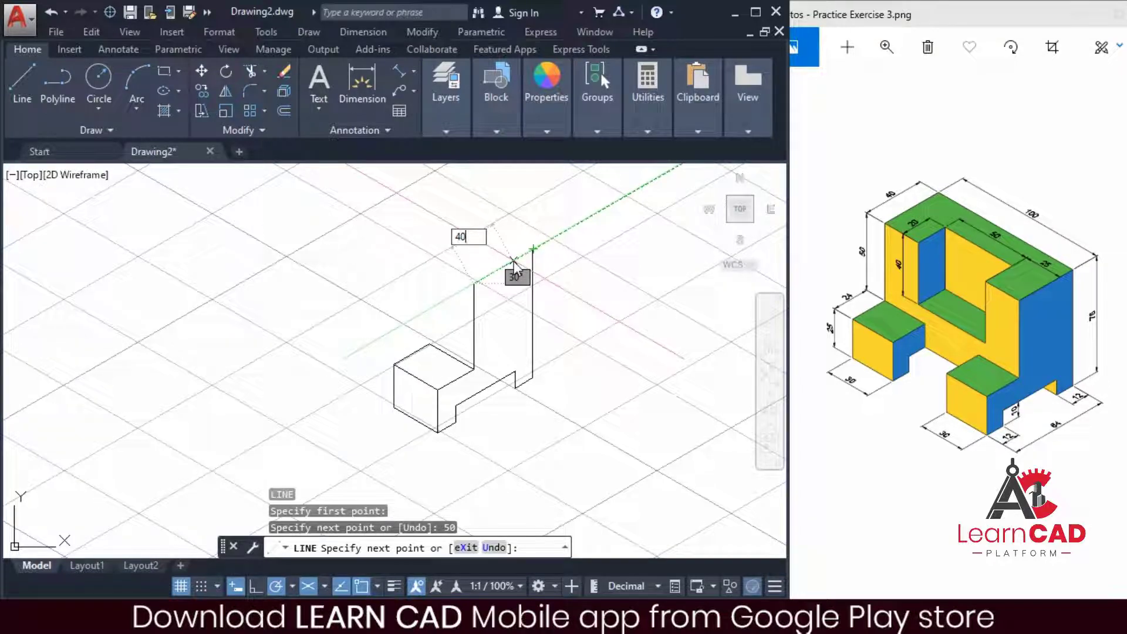
{"action": "type", "text": "0"}
{"action": "key", "text": "Return"}
{"action": "key", "text": "Return"}
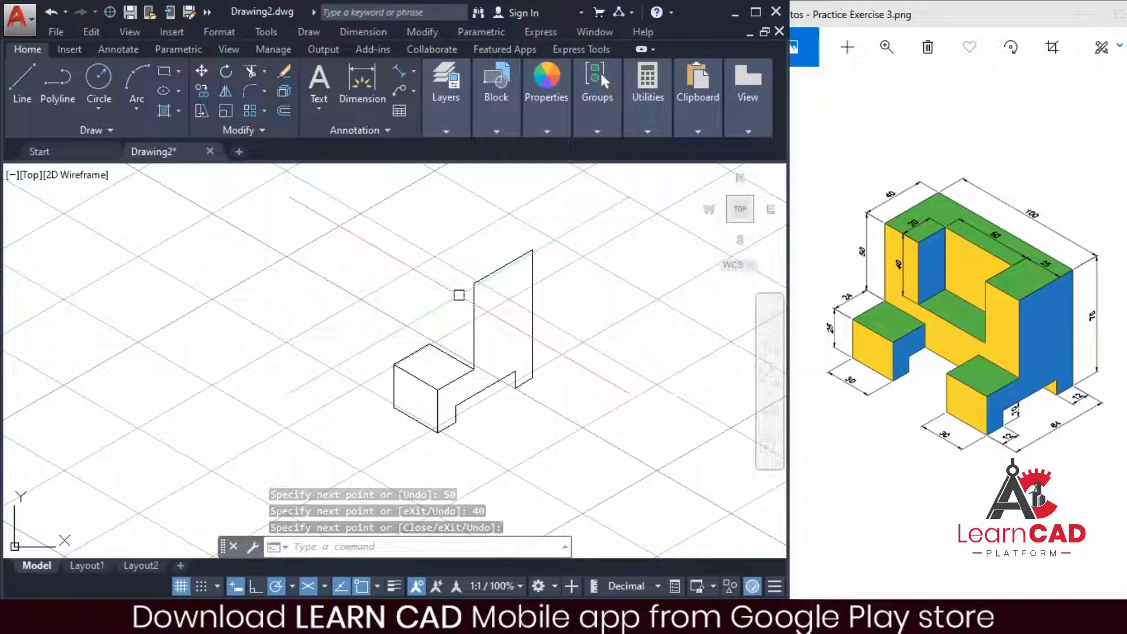
{"action": "left_click", "coordinate": [180, 586]}
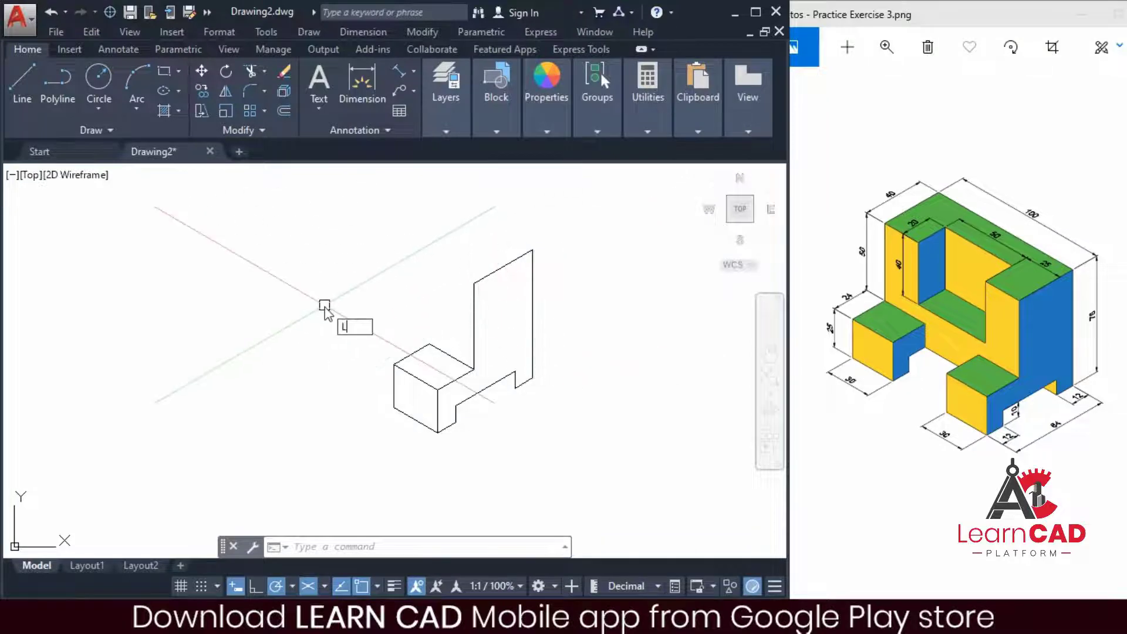
Step: Draw a 100-unit line at 150° from the side face's upper rear corner for the block's long rear top edge
{"action": "key", "text": "Return"}
{"action": "left_click", "coordinate": [533, 250]}
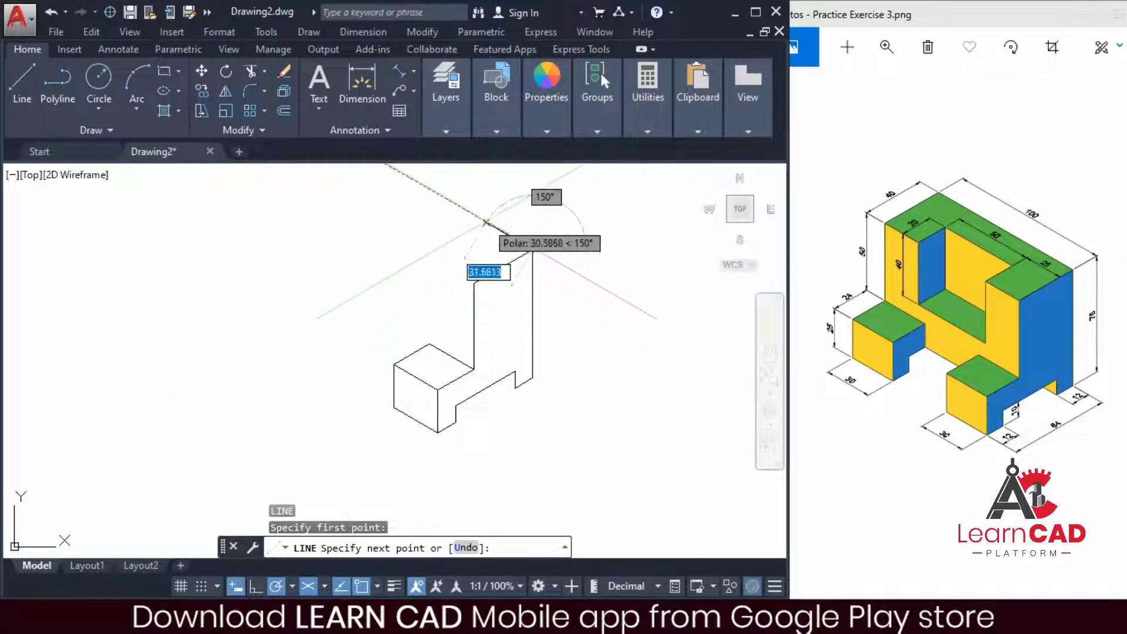
{"action": "type", "text": "100"}
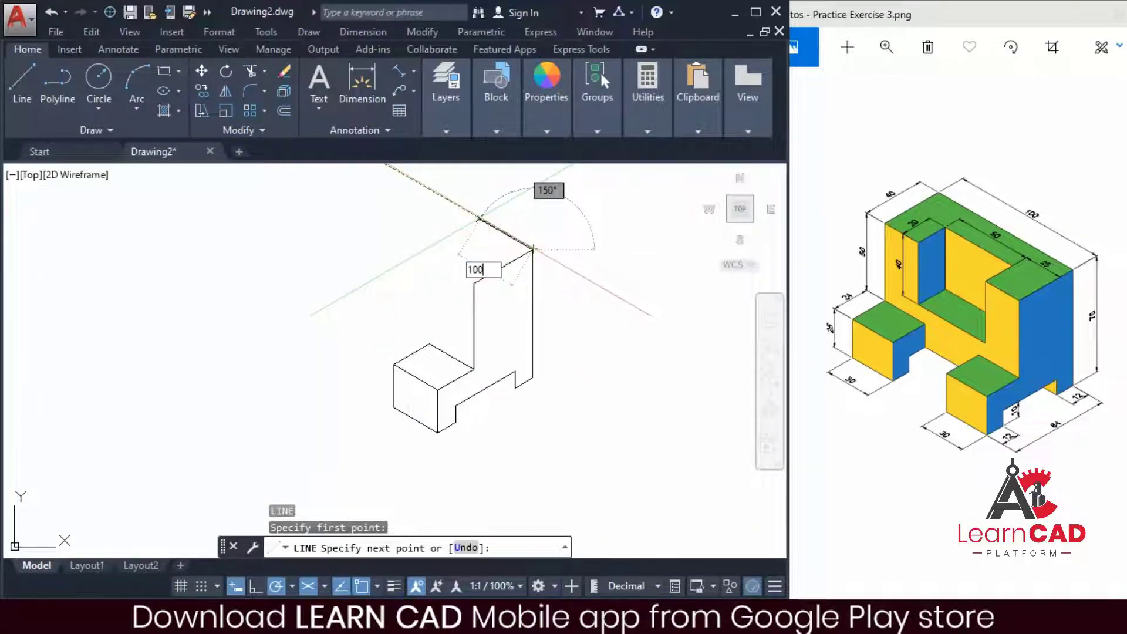
{"action": "key", "text": "Return"}
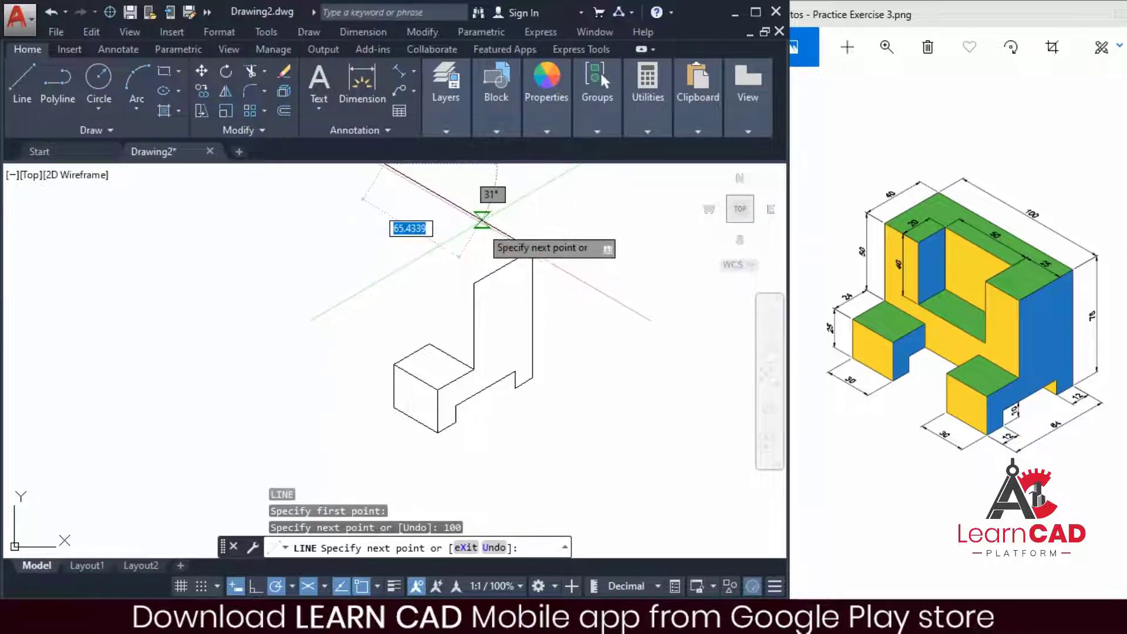
Step: Continue the line with a 40-unit segment parallel to the side face's top edge and a 50-unit segment straight down, ending the line
{"action": "scroll", "coordinate": [422, 199], "scroll_direction": "up", "scroll_amount": 2}
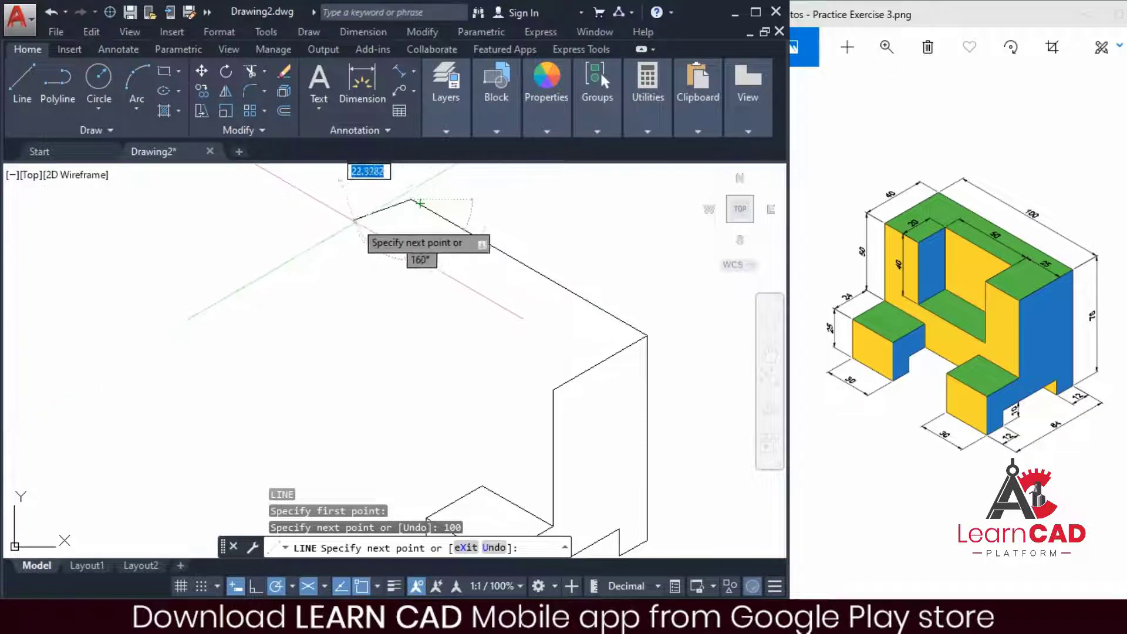
{"action": "type", "text": "4"}
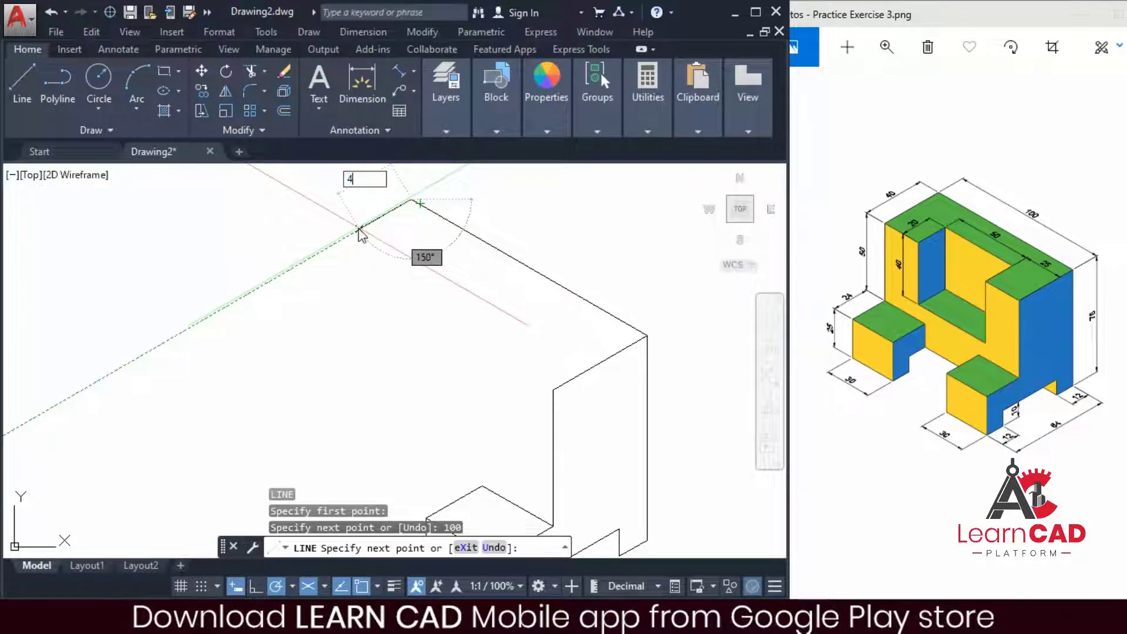
{"action": "type", "text": "0"}
{"action": "key", "text": "Return"}
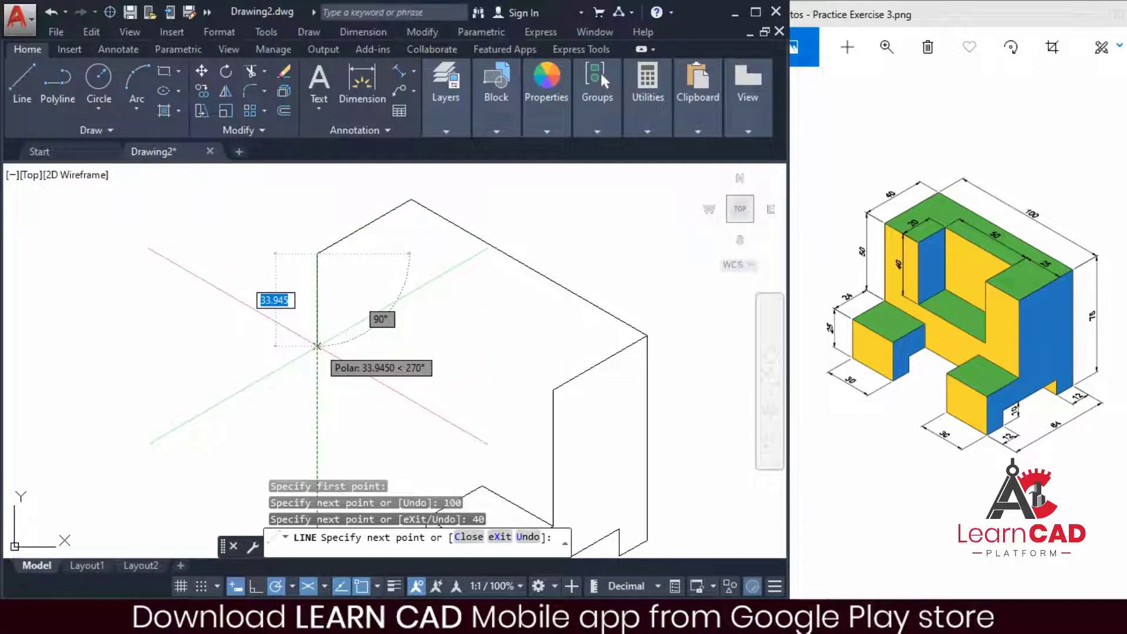
{"action": "type", "text": "50"}
{"action": "key", "text": "Return"}
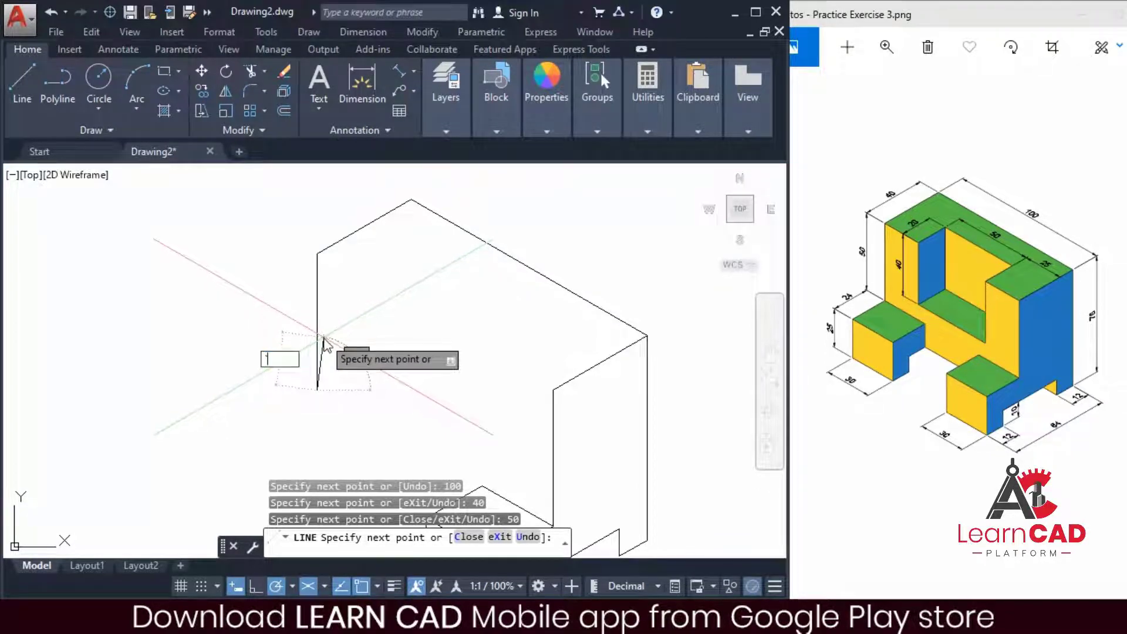
{"action": "key", "text": "Escape"}
{"action": "key", "text": "Escape"}
{"action": "key", "text": "Escape"}
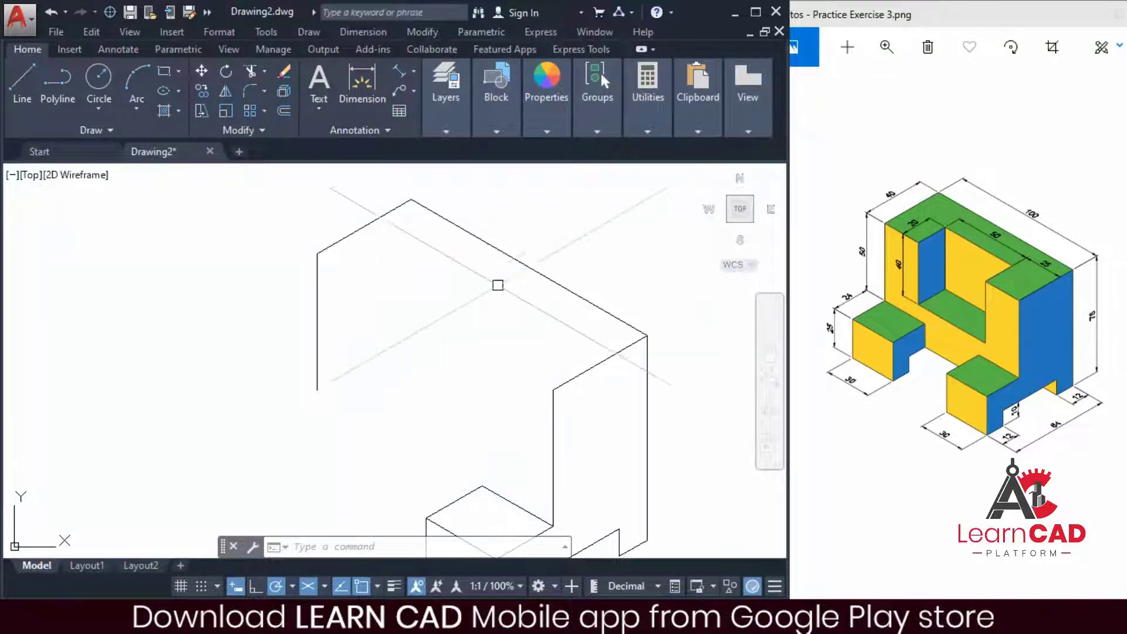
Step: Start a line at the block's upper-left front corner with a 25-unit segment at 330° along the front top edge
{"action": "type", "text": "L"}
{"action": "key", "text": "Return"}
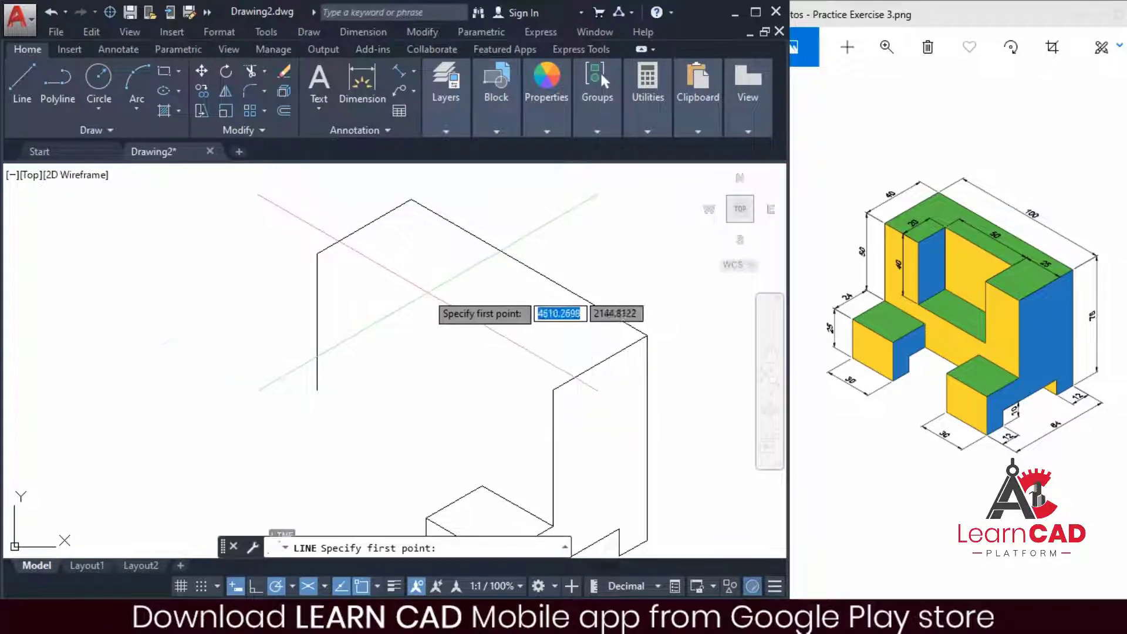
{"action": "left_click", "coordinate": [316, 253]}
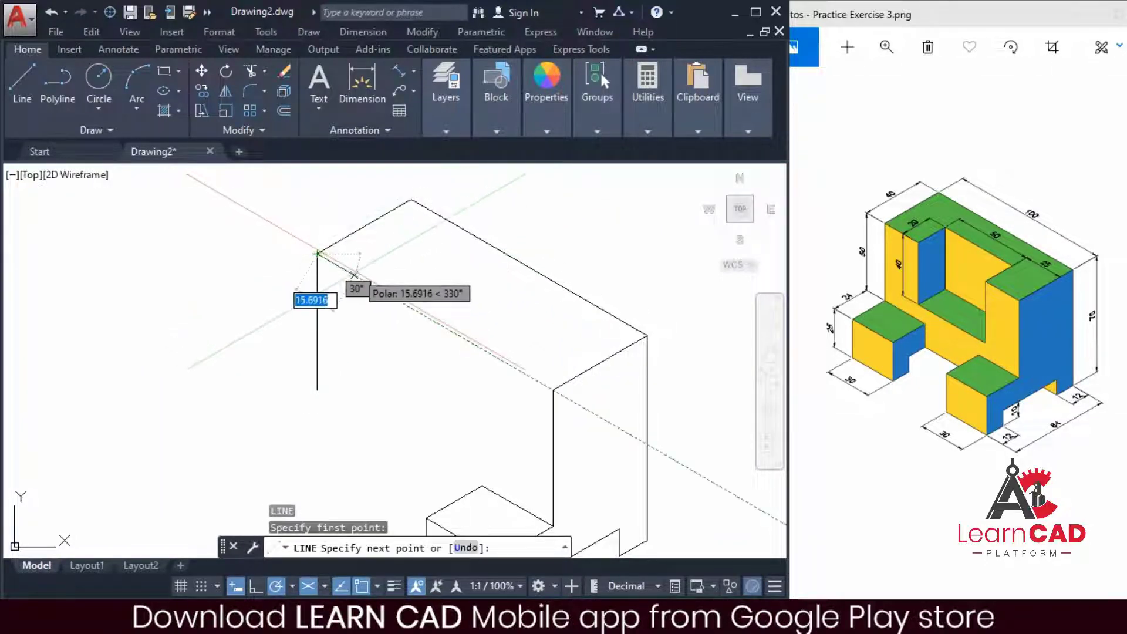
{"action": "type", "text": "25"}
{"action": "key", "text": "Return"}
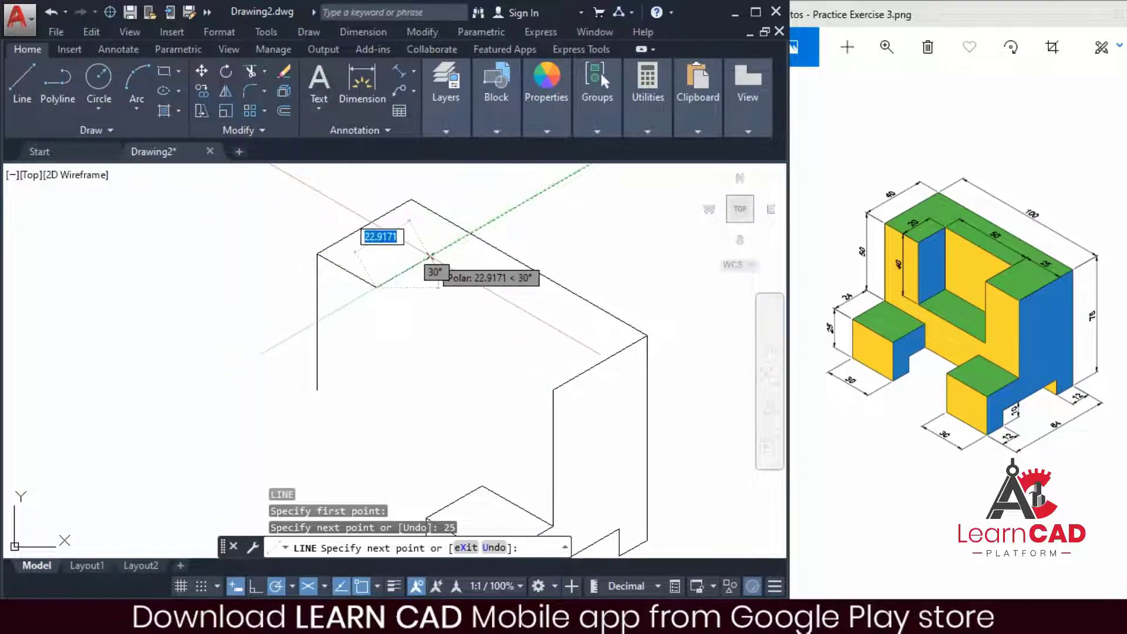
Step: Continue the notch outline with a 20-unit segment at 30° and a 50-unit segment at 330°, ending the line
{"action": "type", "text": "20"}
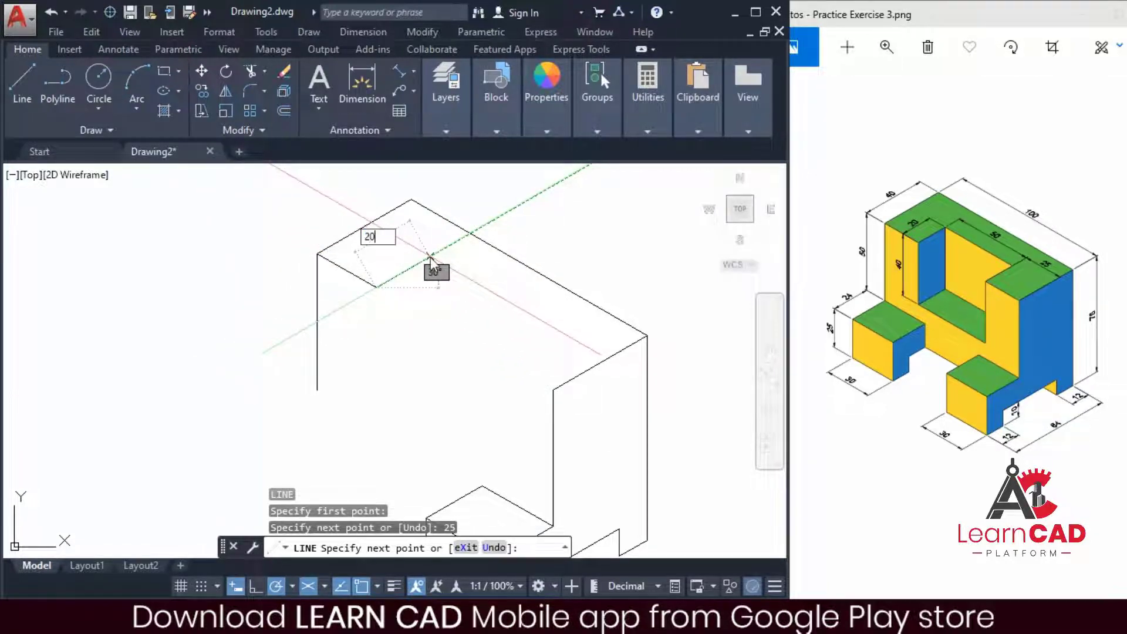
{"action": "key", "text": "Return"}
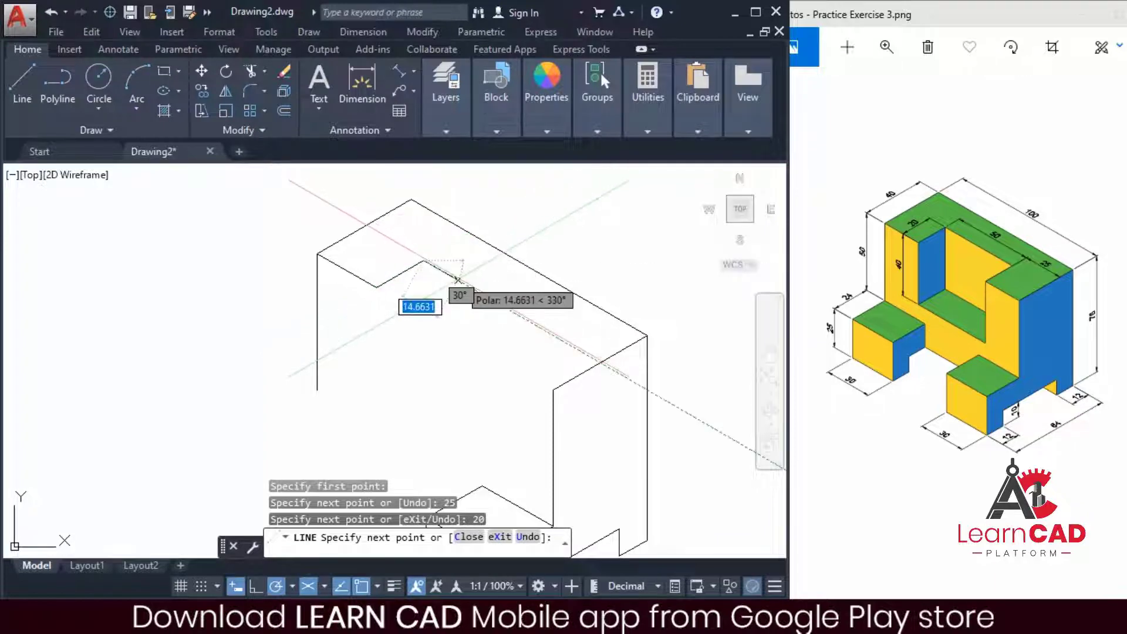
{"action": "type", "text": "50"}
{"action": "key", "text": "Return"}
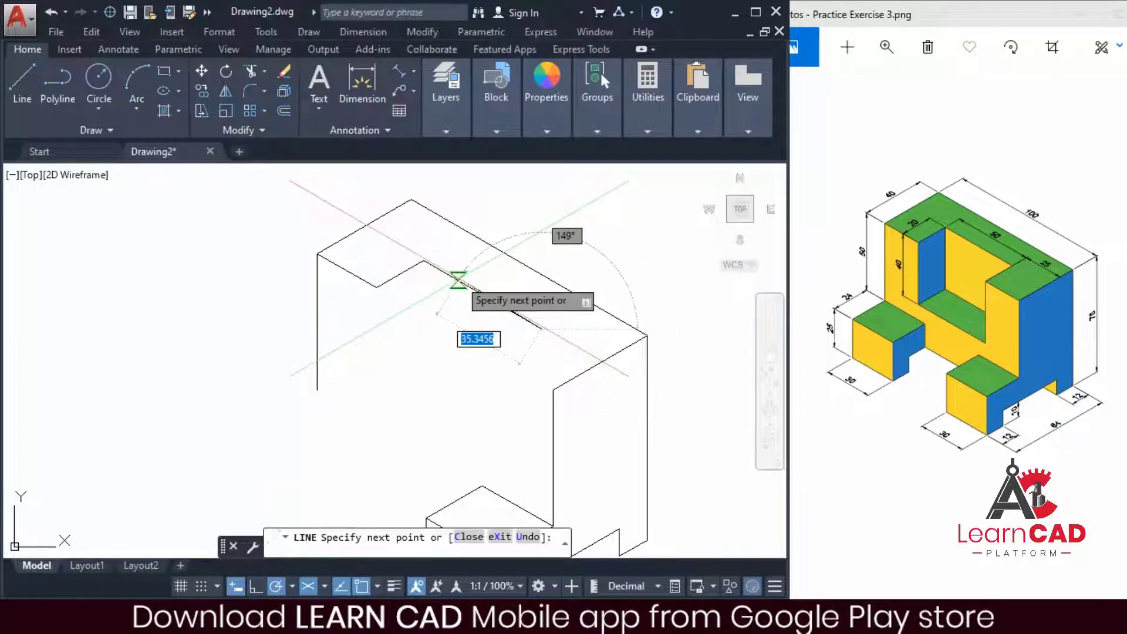
{"action": "key", "text": "Return"}
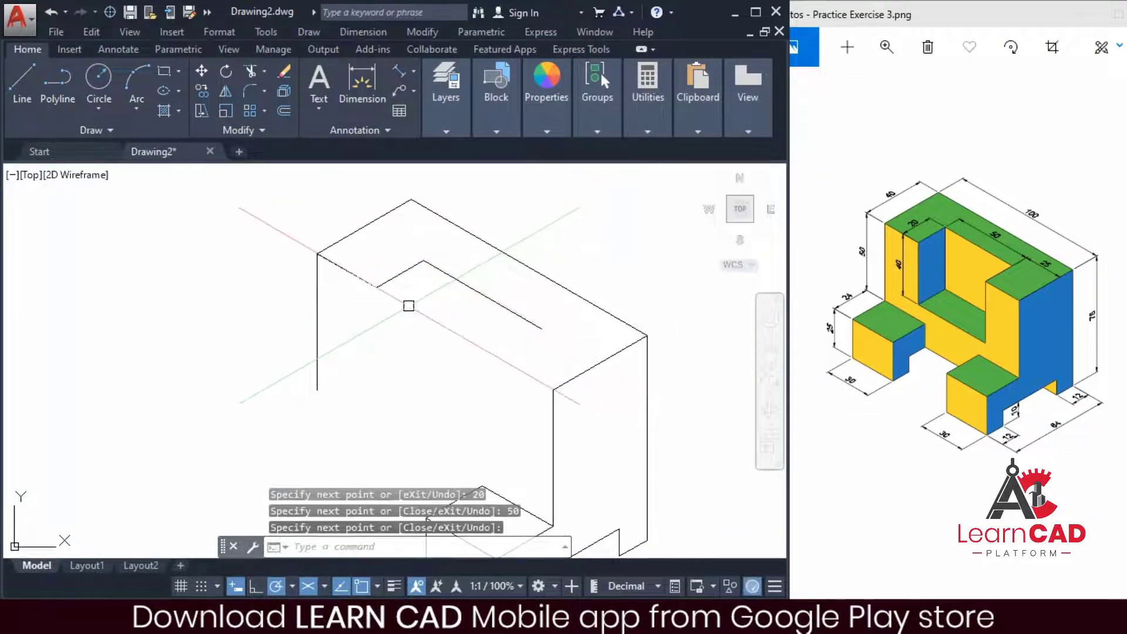
Step: Copy the notch's 20-unit edge from its rear end to the far end of the 50-unit edge
{"action": "left_click", "coordinate": [408, 305]}
{"action": "left_click", "coordinate": [389, 272]}
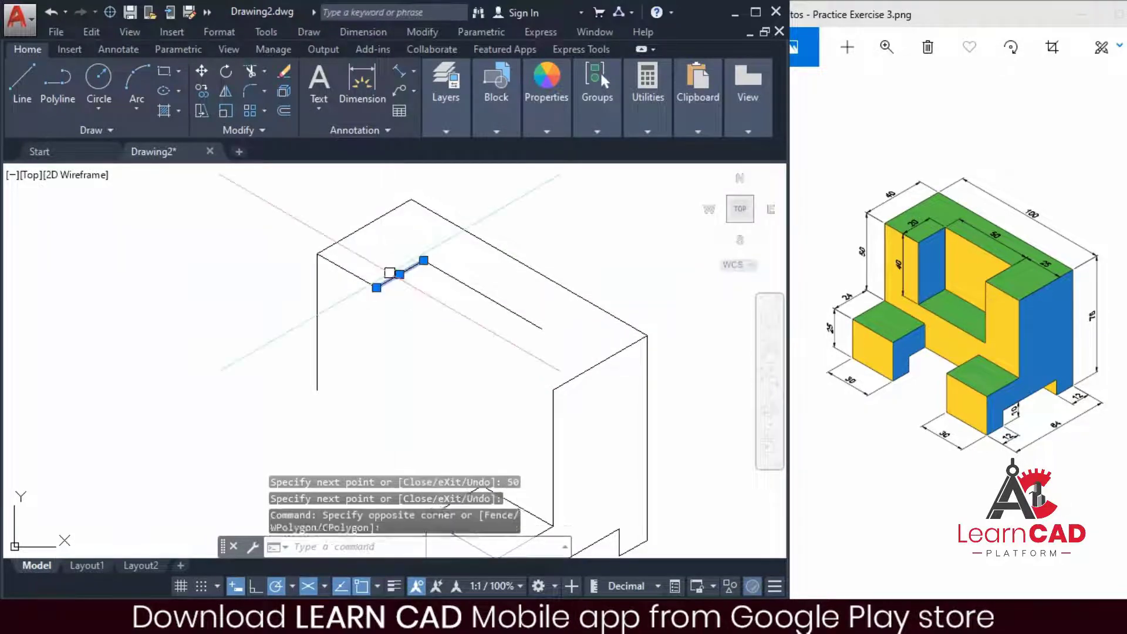
{"action": "type", "text": "CP"}
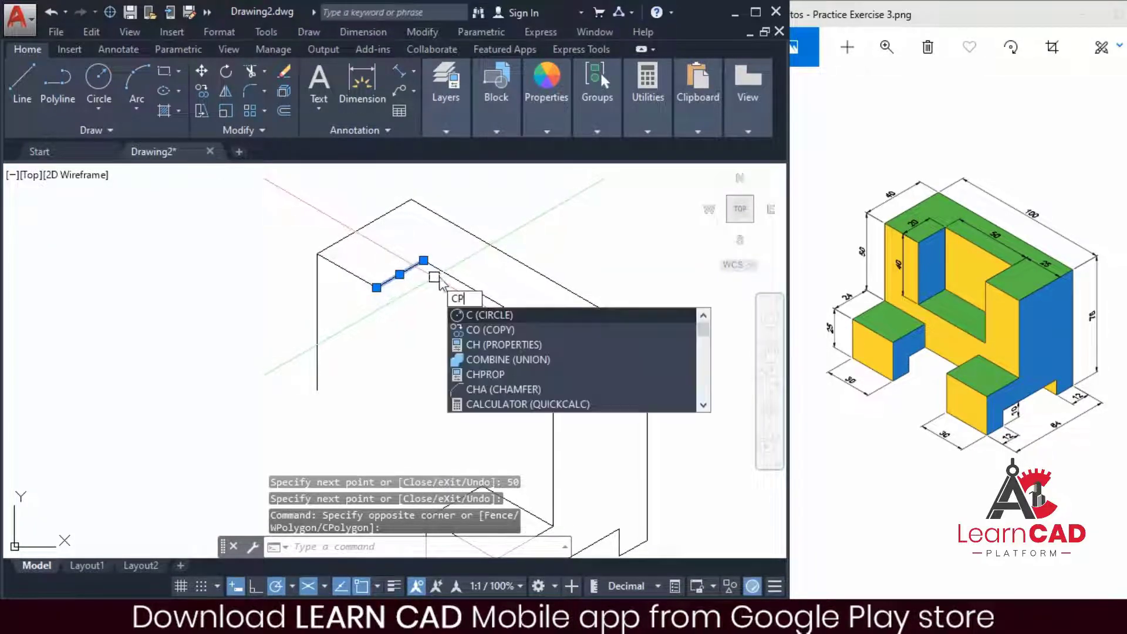
{"action": "key", "text": "Return"}
{"action": "left_click", "coordinate": [423, 258]}
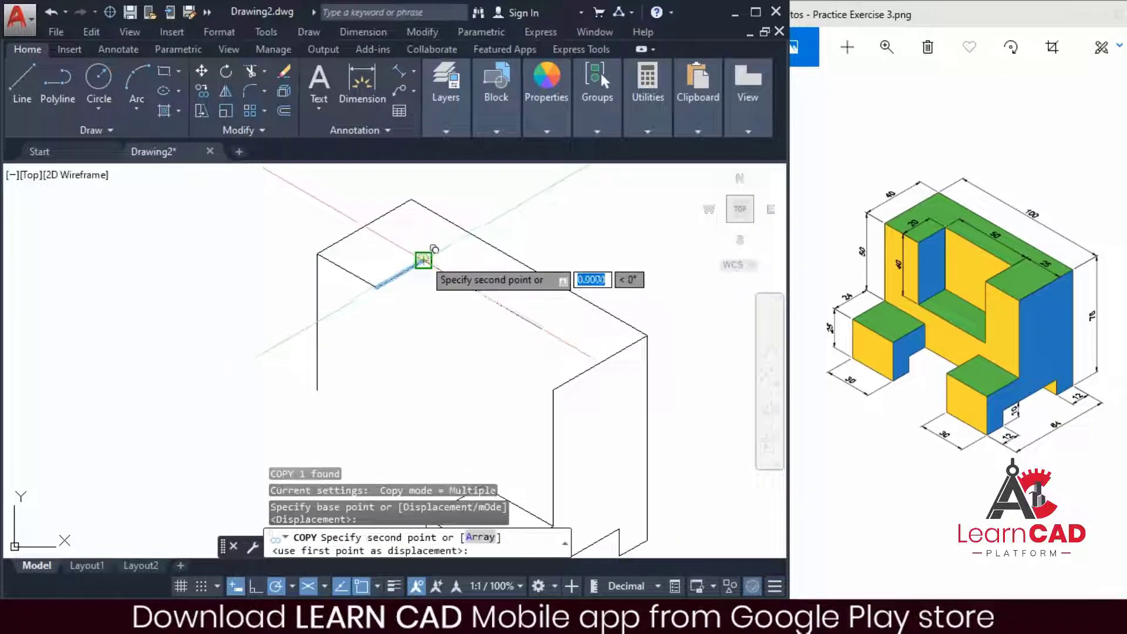
{"action": "left_click", "coordinate": [541, 322]}
{"action": "key", "text": "F1"}
{"action": "key", "text": "Escape"}
{"action": "key", "text": "Escape"}
{"action": "key", "text": "Escape"}
{"action": "key", "text": "Escape"}
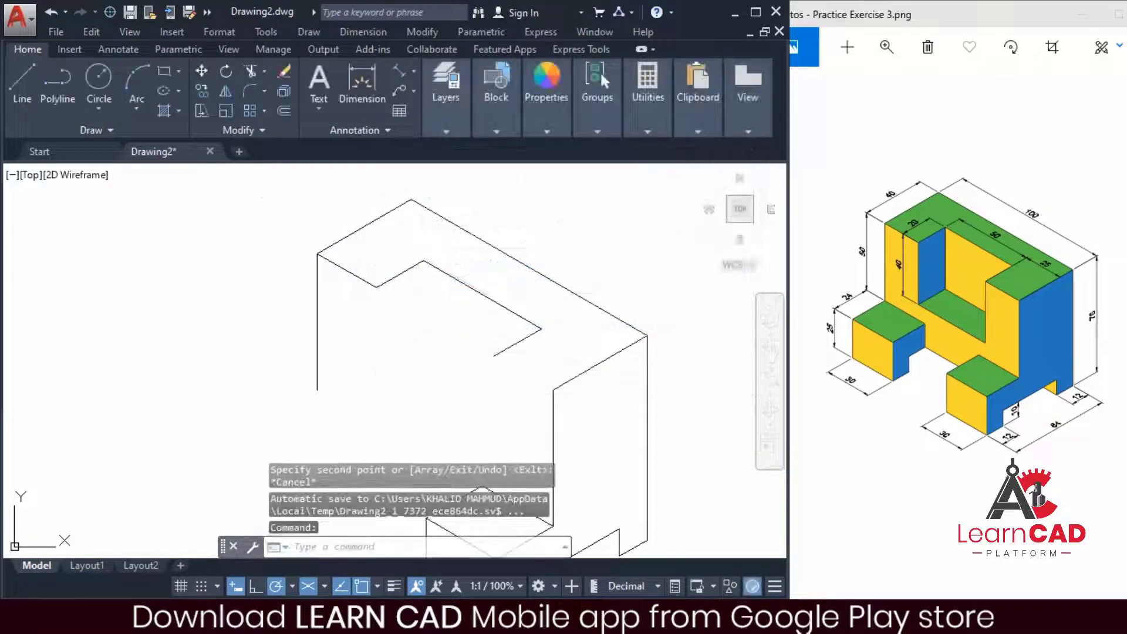
Step: Copy the 25-unit front top edge from its notch end to the side face's upper front corner to close the top face
{"action": "left_click", "coordinate": [355, 275]}
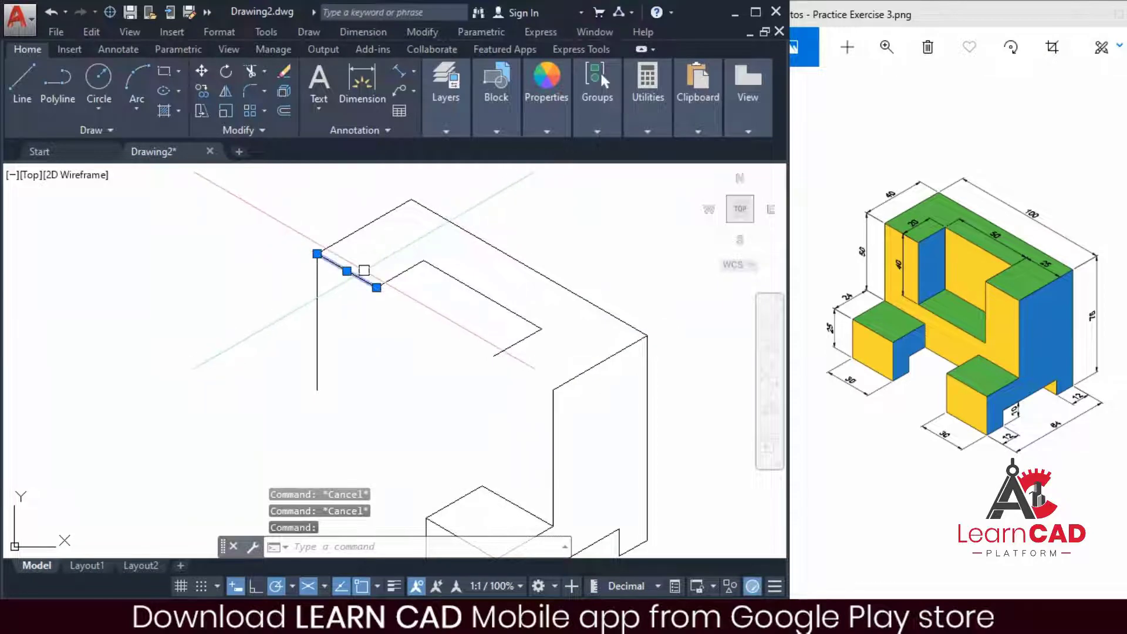
{"action": "type", "text": "CP"}
{"action": "key", "text": "Return"}
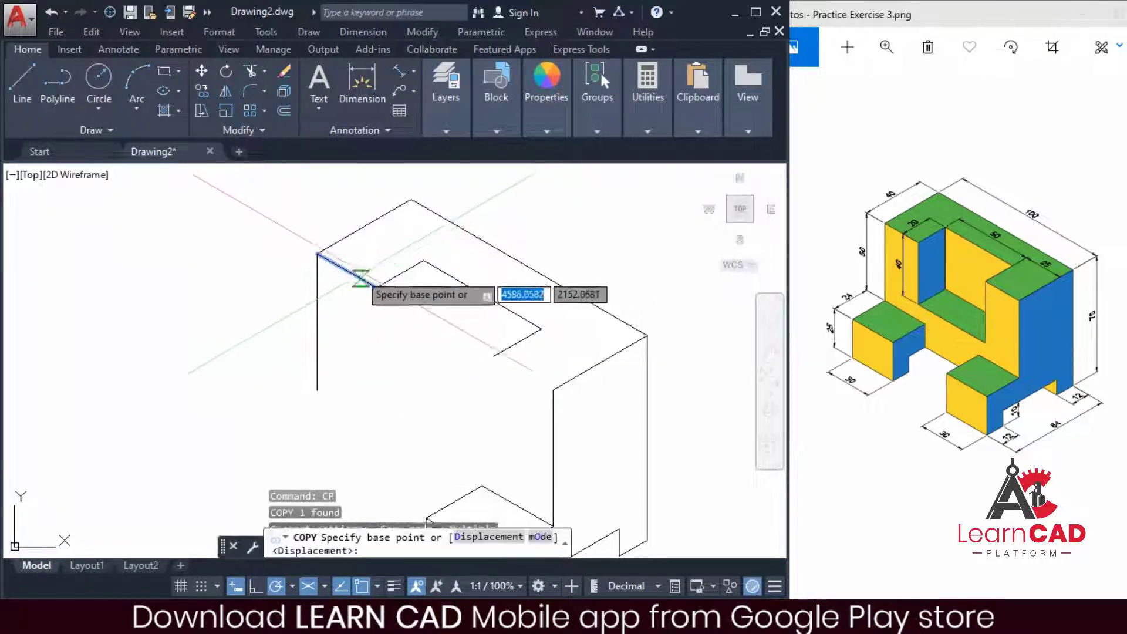
{"action": "left_click", "coordinate": [377, 287]}
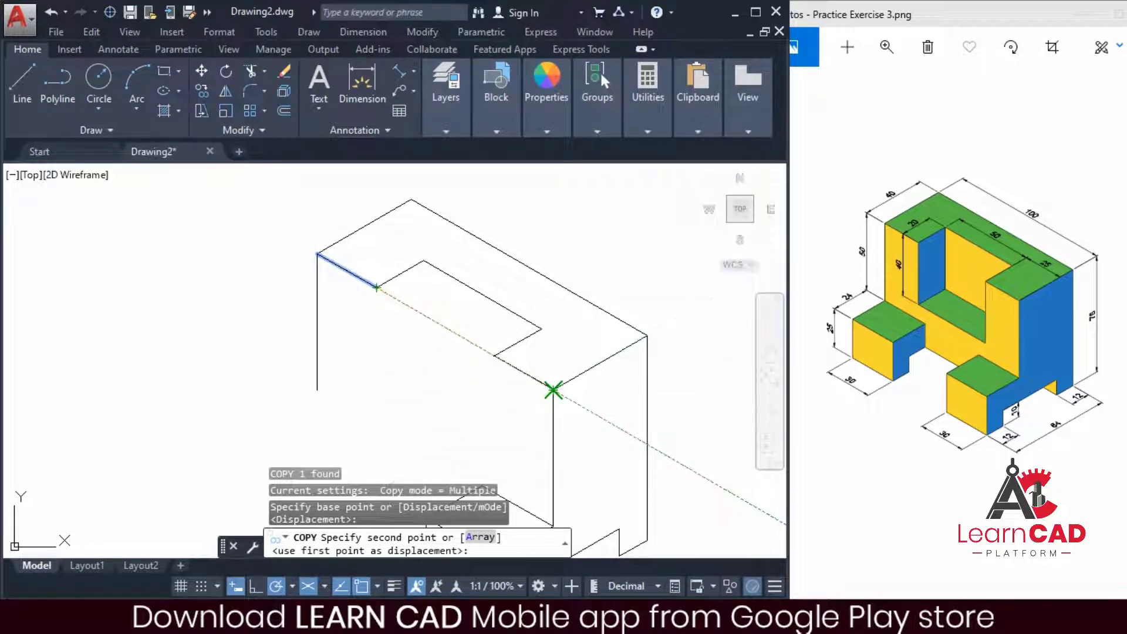
{"action": "left_click", "coordinate": [553, 389]}
{"action": "key", "text": "Escape"}
{"action": "key", "text": "Escape"}
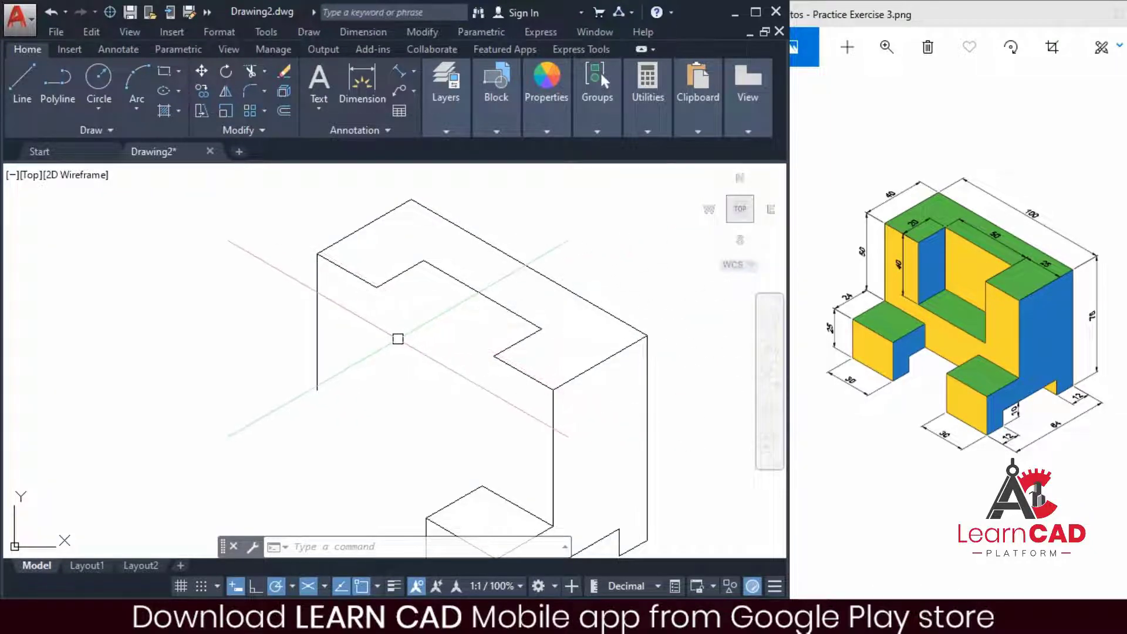
Step: Draw a 40-unit line straight down from the notch's left front corner
{"action": "key", "text": "Return"}
{"action": "left_click", "coordinate": [377, 286]}
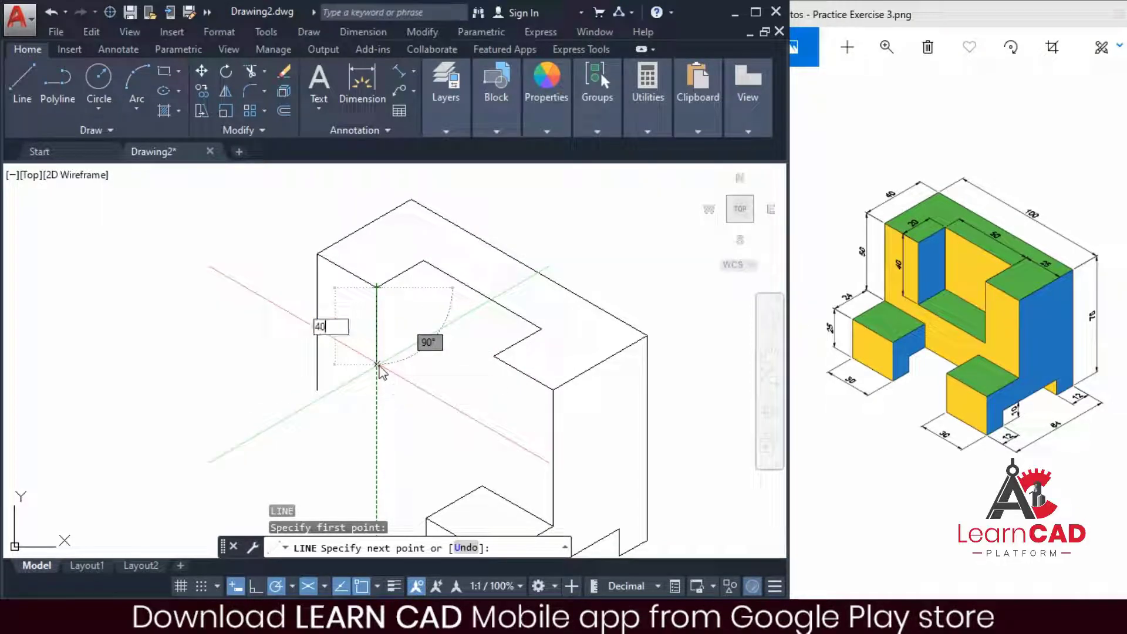
{"action": "type", "text": "40"}
{"action": "key", "text": "Return"}
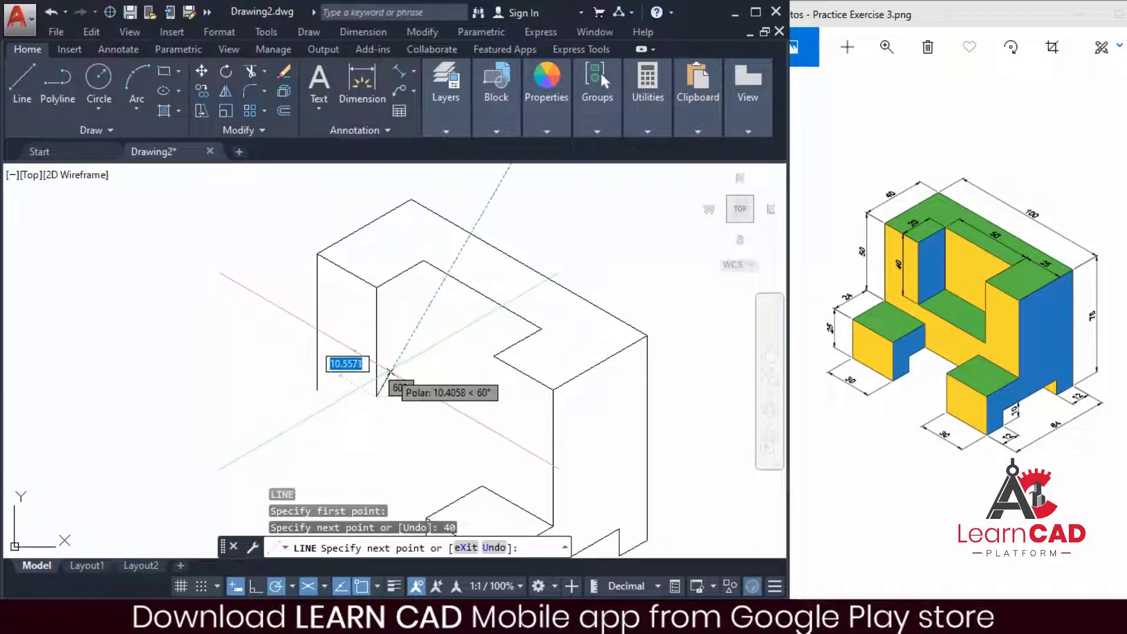
{"action": "key", "text": "Escape"}
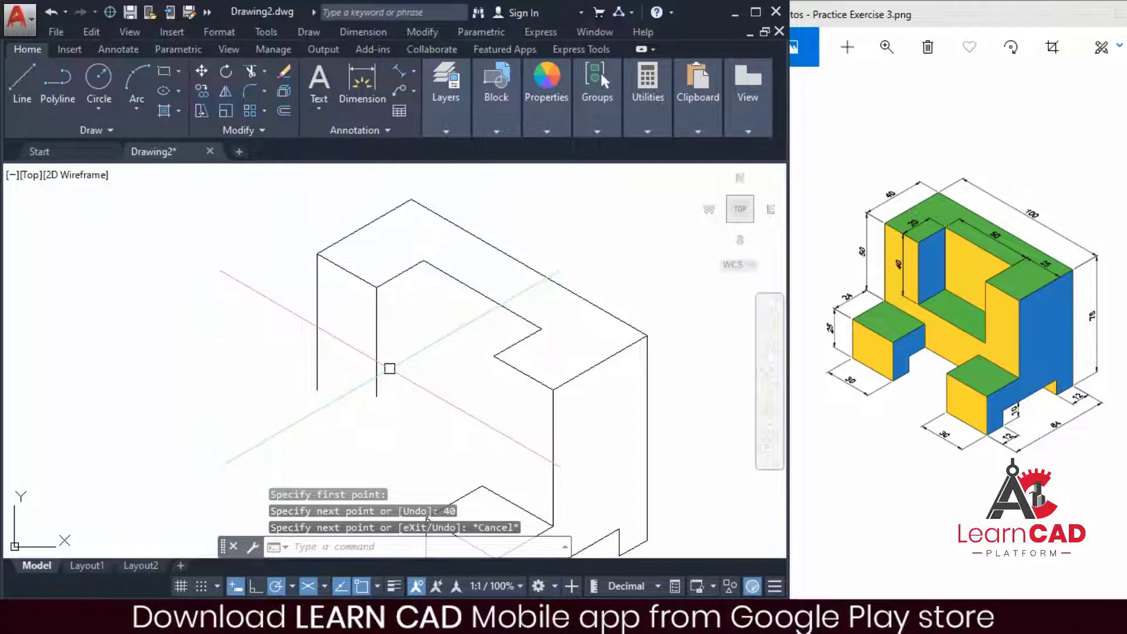
Step: Copy the 40-unit vertical edge from its upper end to the notch's right front corner and left rear corner
{"action": "left_click", "coordinate": [390, 327]}
{"action": "left_click", "coordinate": [353, 333]}
{"action": "type", "text": "C"}
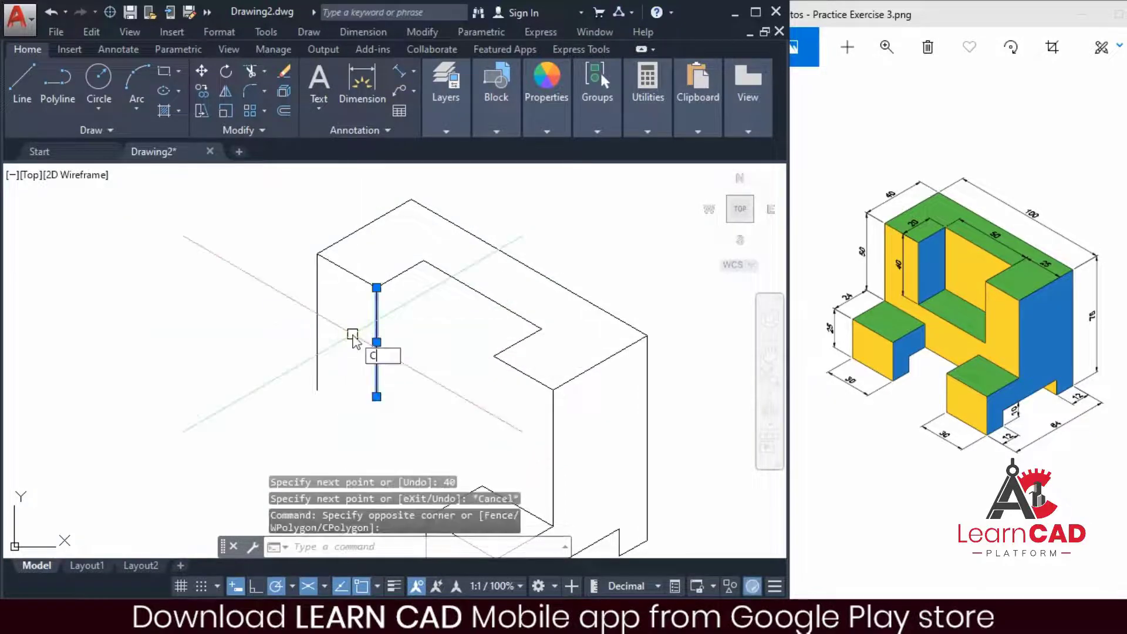
{"action": "type", "text": "P"}
{"action": "key", "text": "Return"}
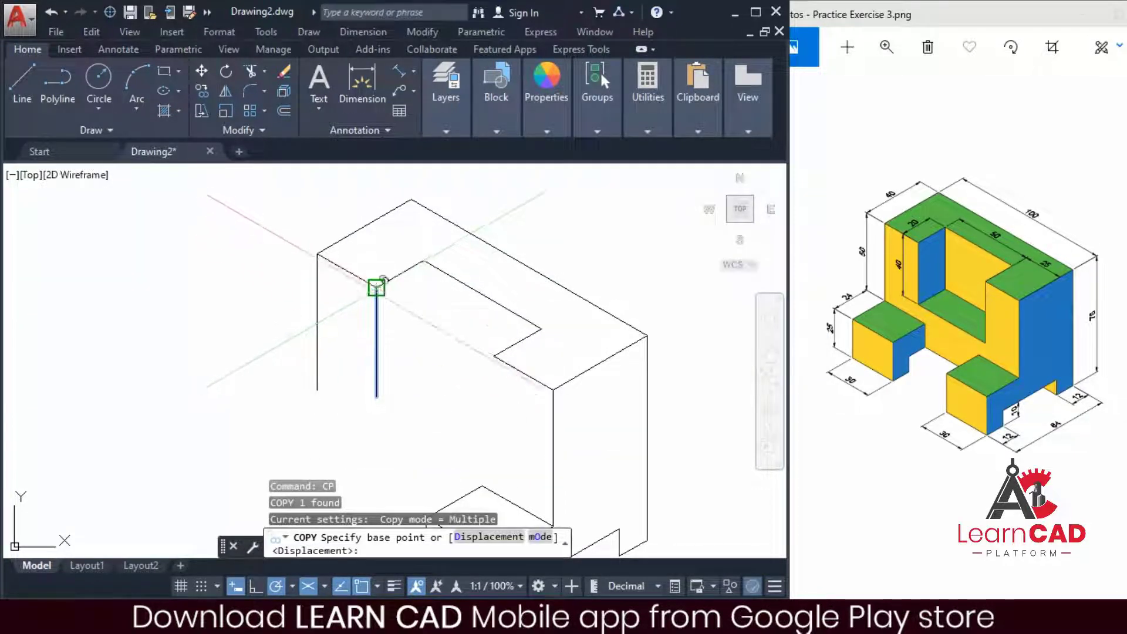
{"action": "left_click", "coordinate": [377, 288]}
{"action": "left_click", "coordinate": [494, 356]}
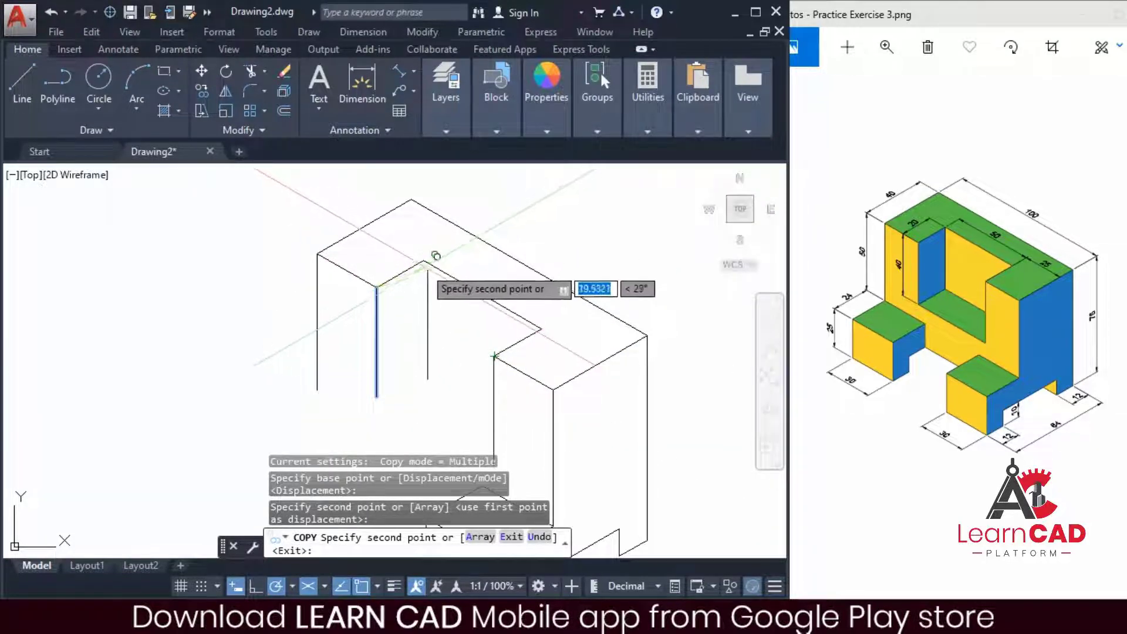
{"action": "left_click", "coordinate": [423, 261]}
{"action": "key", "text": "Escape"}
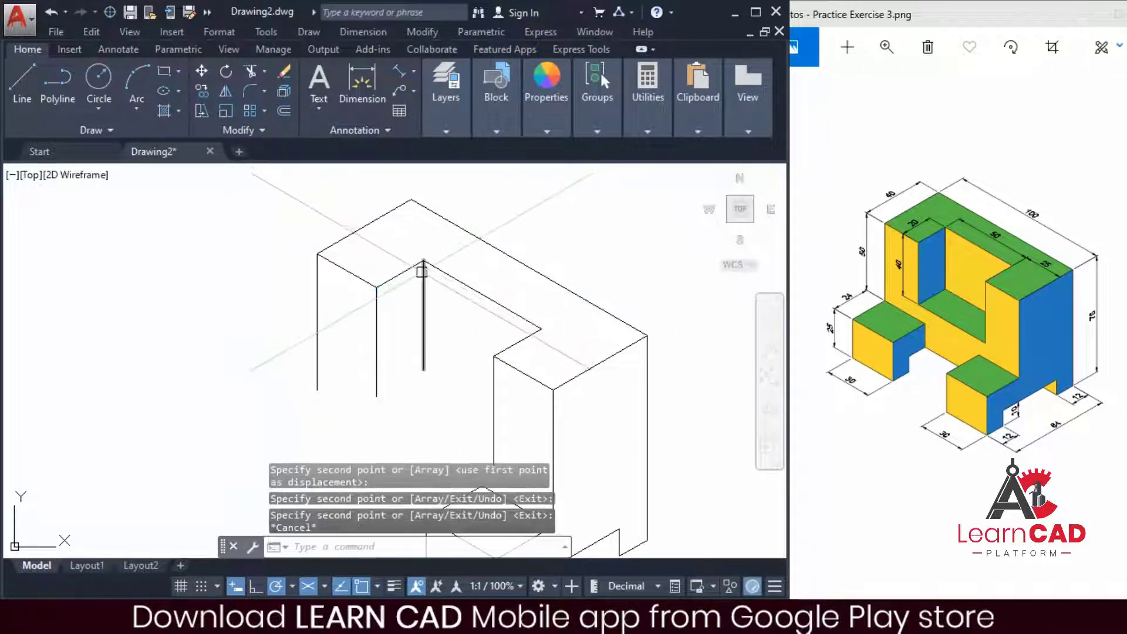
Step: Draw a 50-unit line at 330° joining the lower ends of the notch's two front vertical edges
{"action": "type", "text": "L"}
{"action": "key", "text": "Return"}
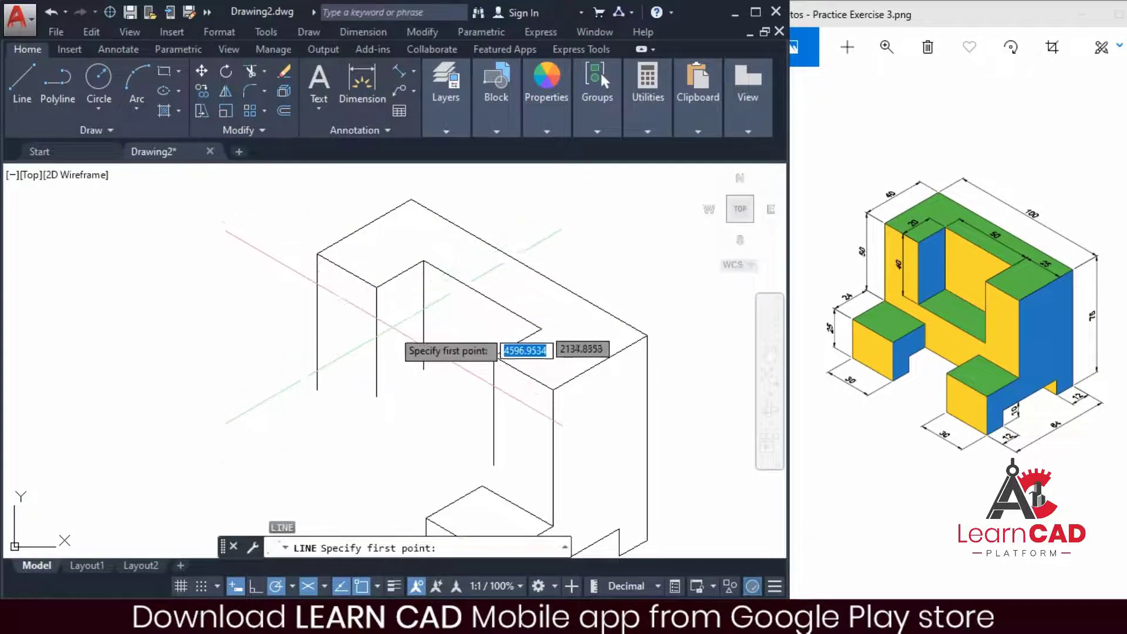
{"action": "left_click", "coordinate": [377, 397]}
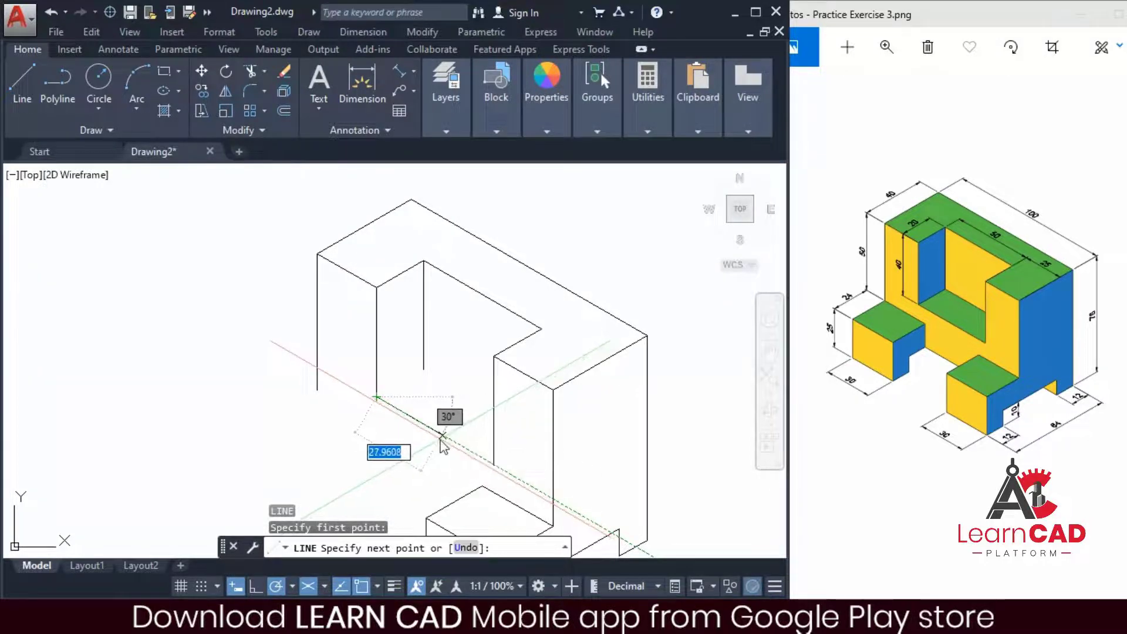
{"action": "key", "text": "Return"}
{"action": "key", "text": "Return"}
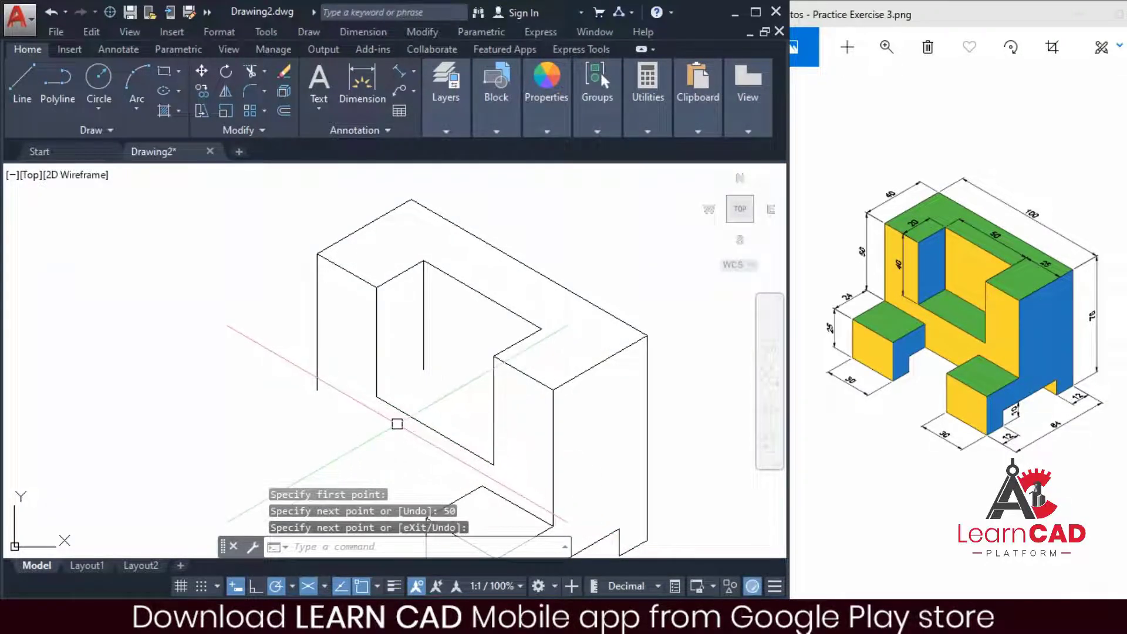
Step: Draw the notch floor's left and rear edges from its left front corner through the left rear corner to the notch's right front vertical edge
{"action": "type", "text": "L"}
{"action": "key", "text": "Return"}
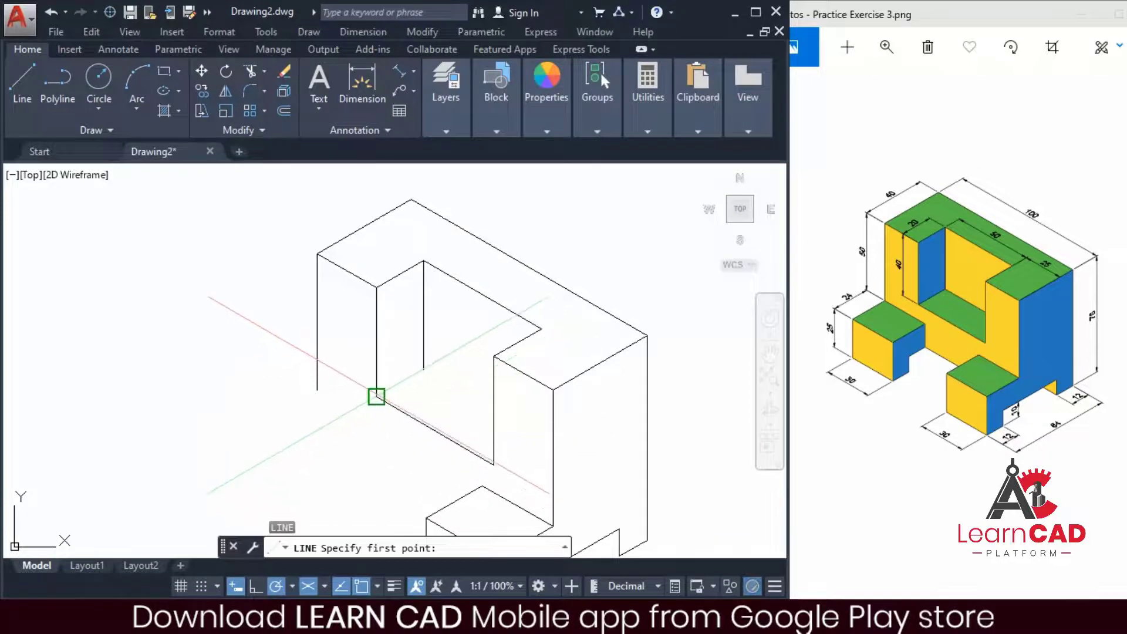
{"action": "left_click", "coordinate": [377, 397]}
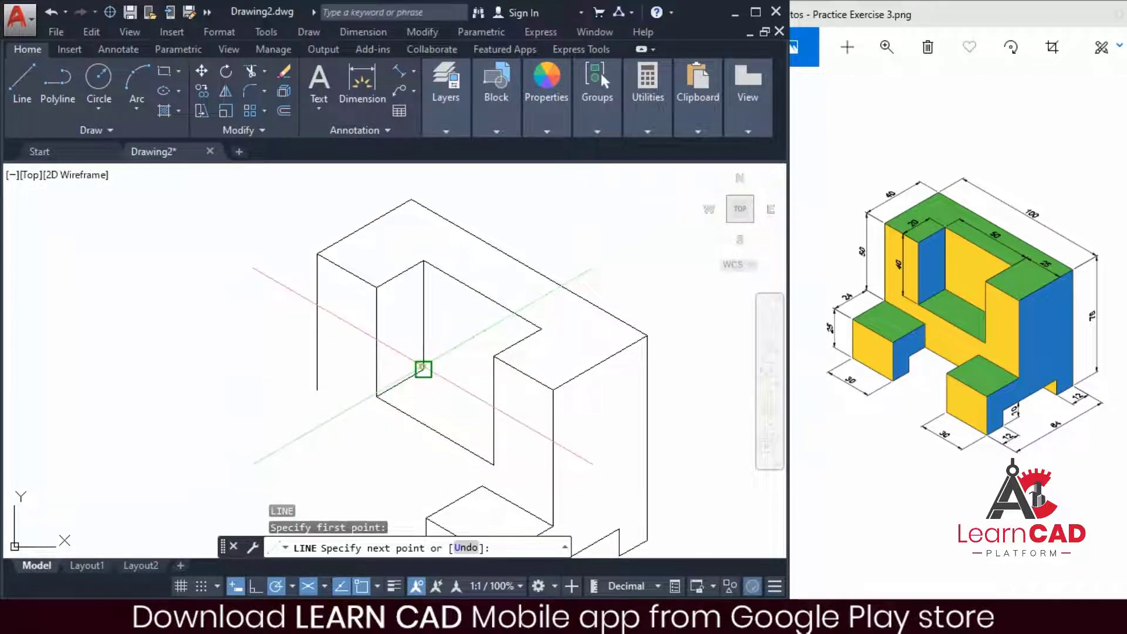
{"action": "left_click", "coordinate": [423, 367]}
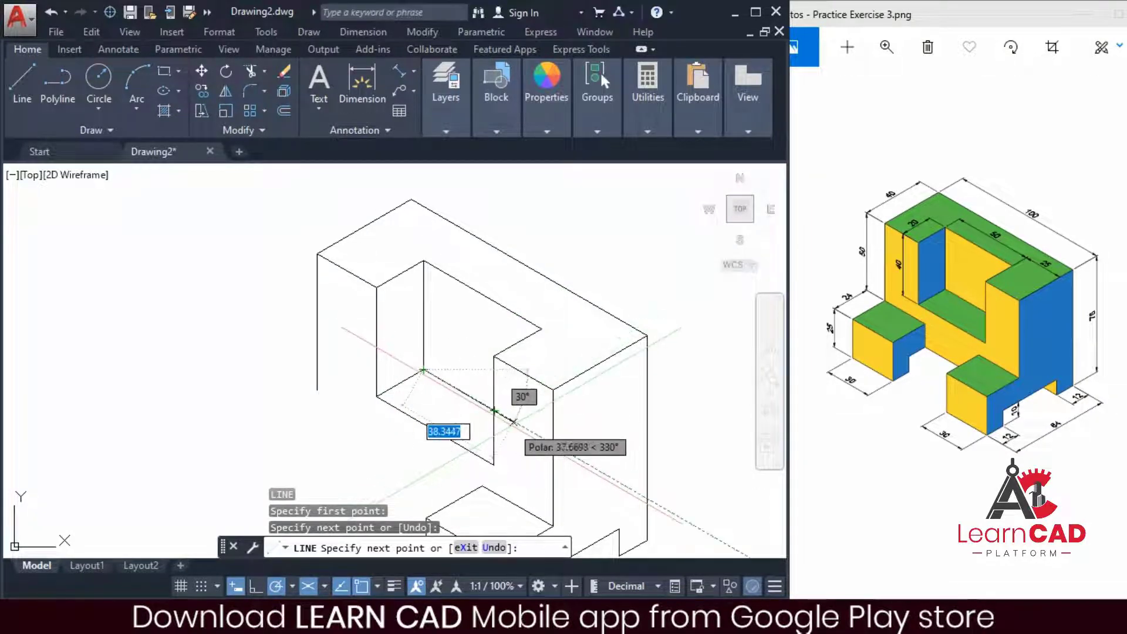
{"action": "left_click", "coordinate": [493, 409]}
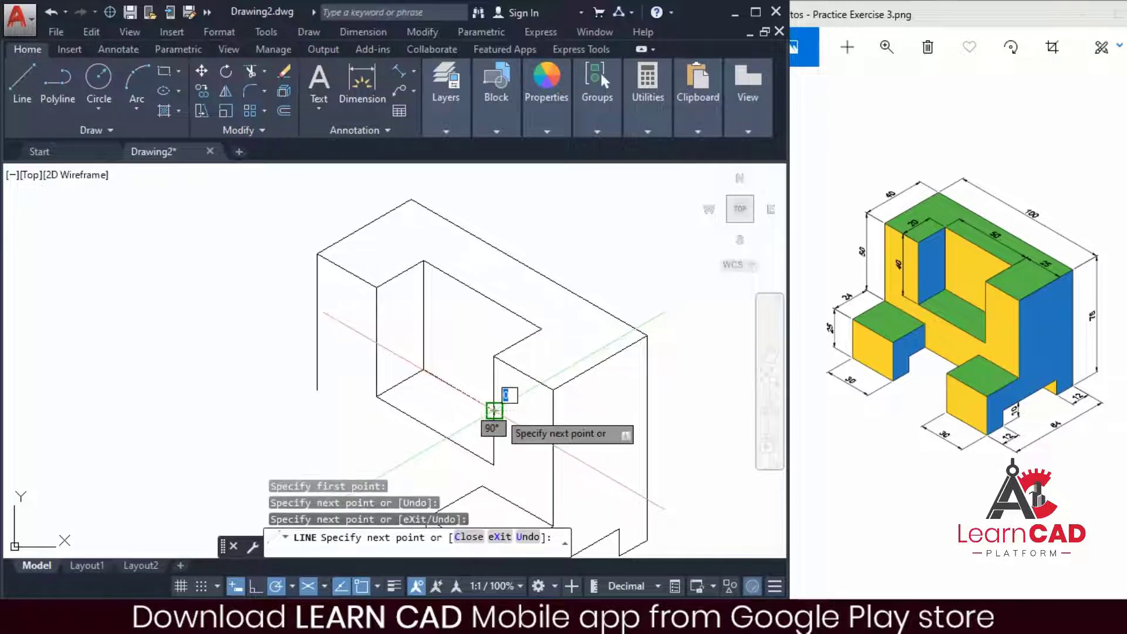
{"action": "key", "text": "Escape"}
{"action": "key", "text": "Escape"}
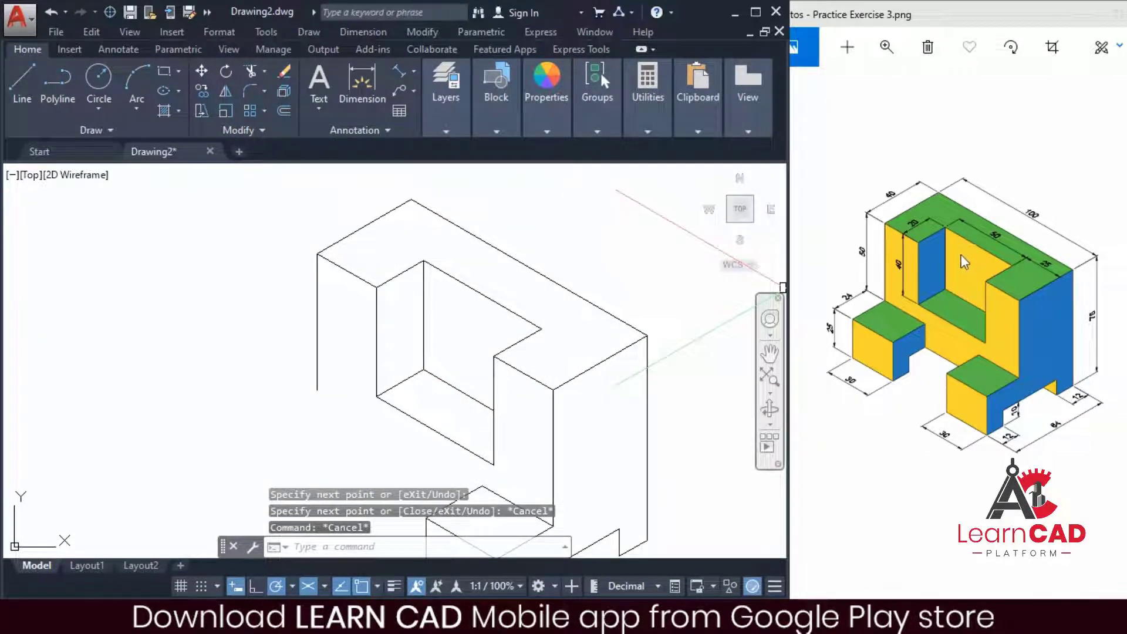
Step: Copy the front foot's six top, front and bottom edges from its top rear corner to the lower end of the body's left vertical edge
{"action": "scroll", "coordinate": [411, 240], "scroll_direction": "down", "scroll_amount": 3}
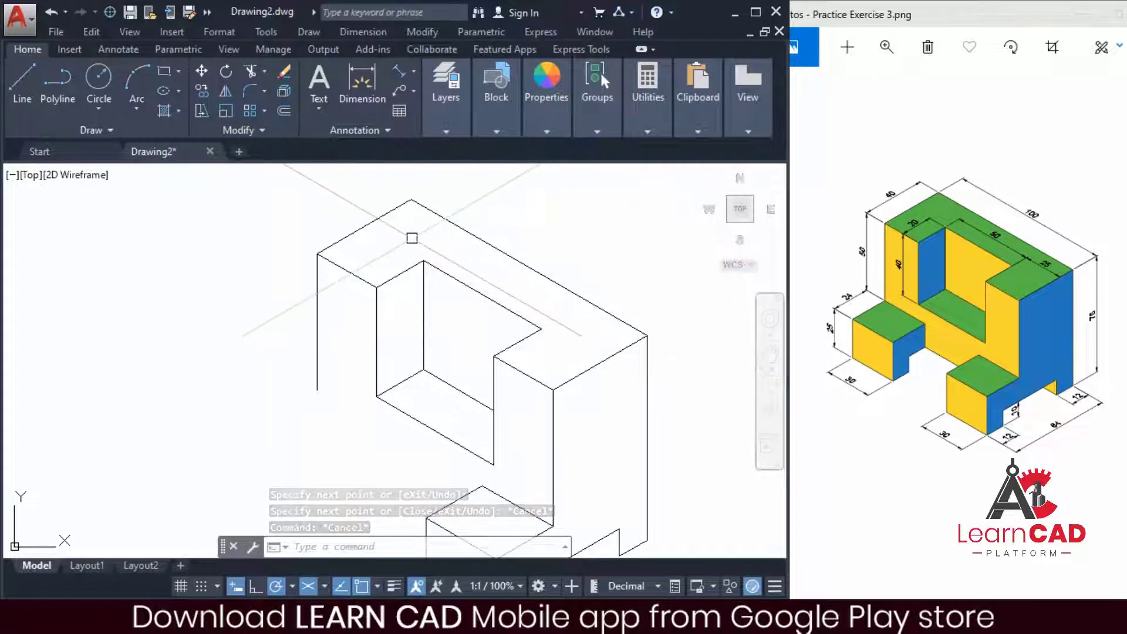
{"action": "key", "text": "Escape"}
{"action": "key", "text": "Escape"}
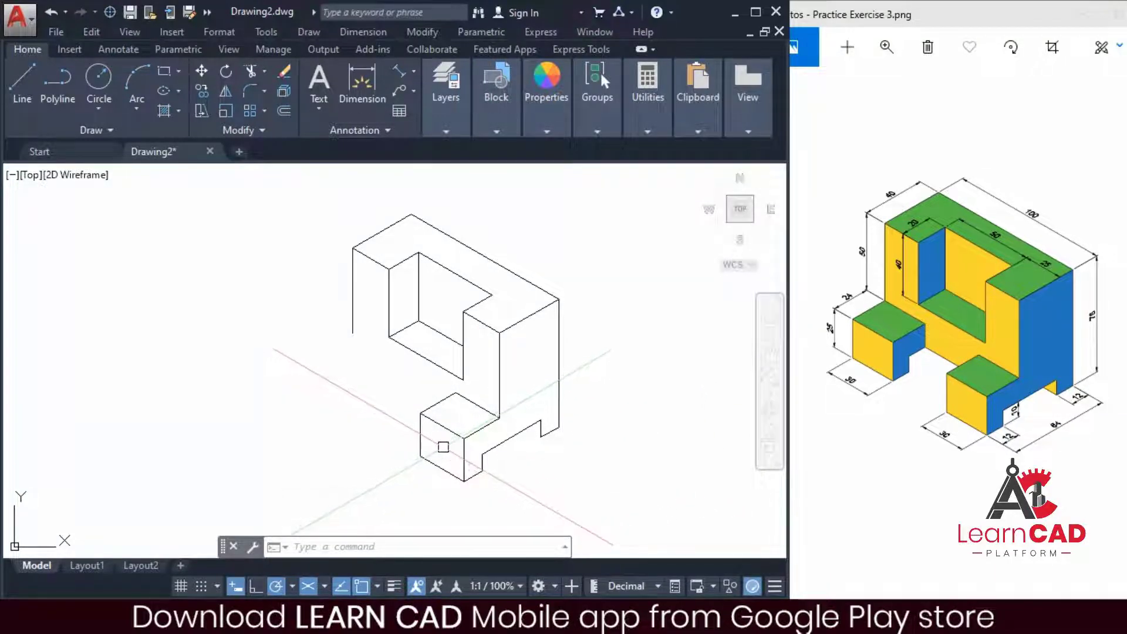
{"action": "left_click", "coordinate": [443, 448]}
{"action": "left_click", "coordinate": [400, 403]}
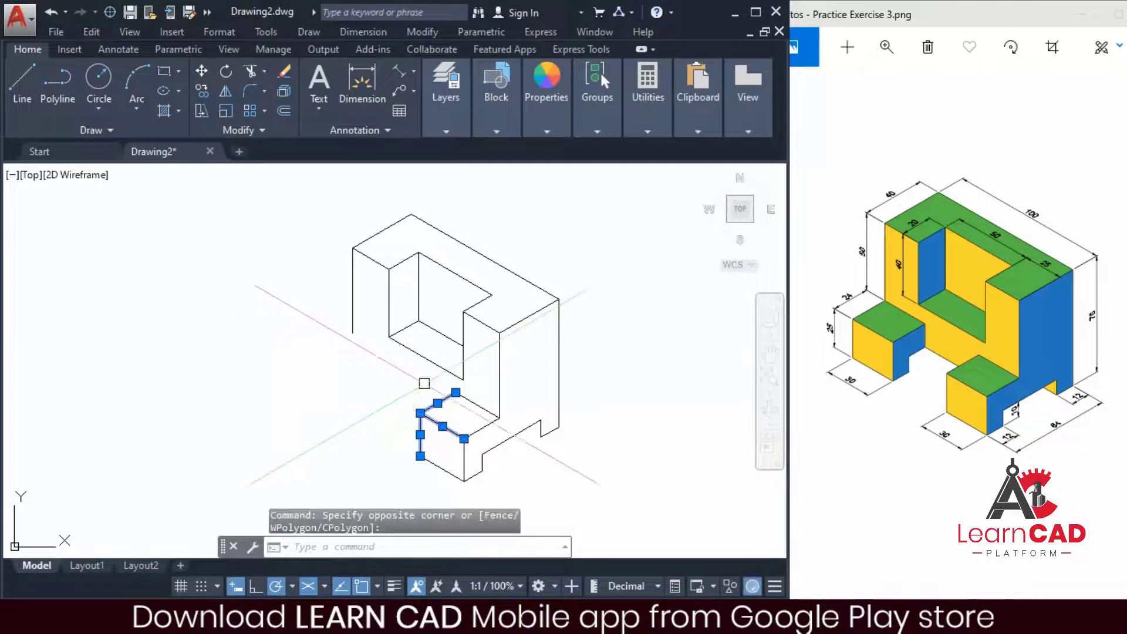
{"action": "left_click", "coordinate": [476, 405]}
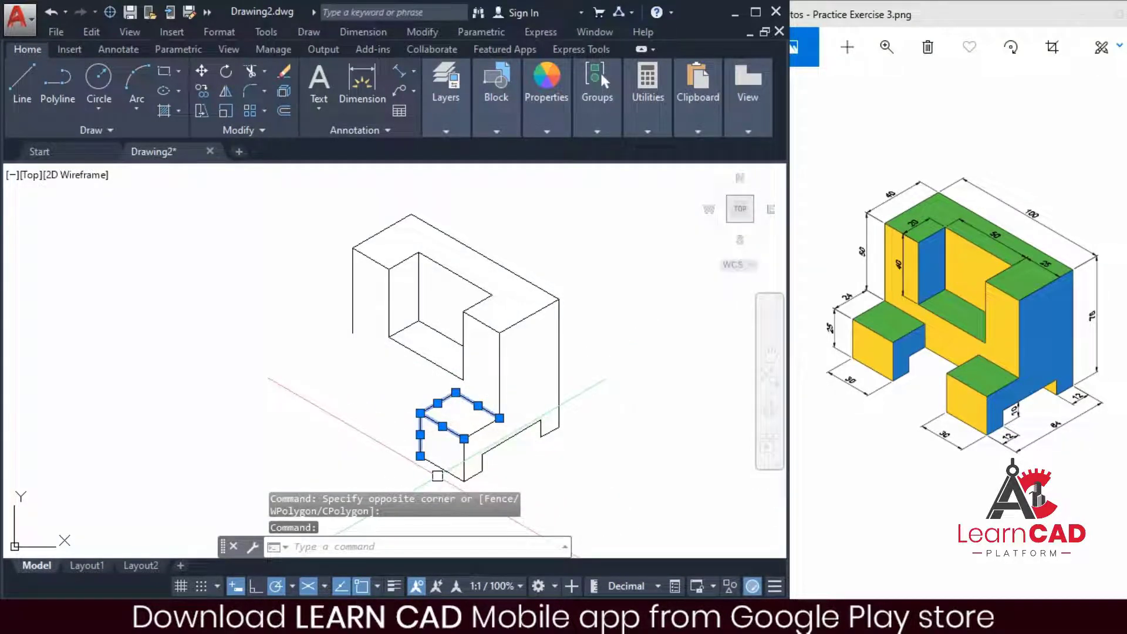
{"action": "left_click", "coordinate": [437, 466]}
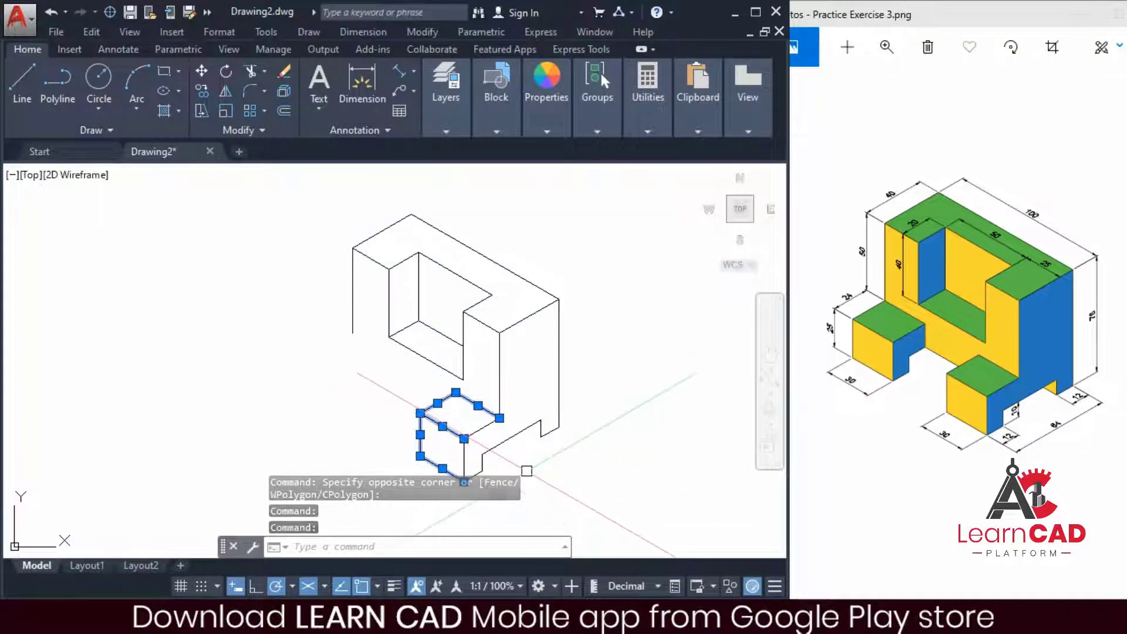
{"action": "left_click", "coordinate": [479, 472]}
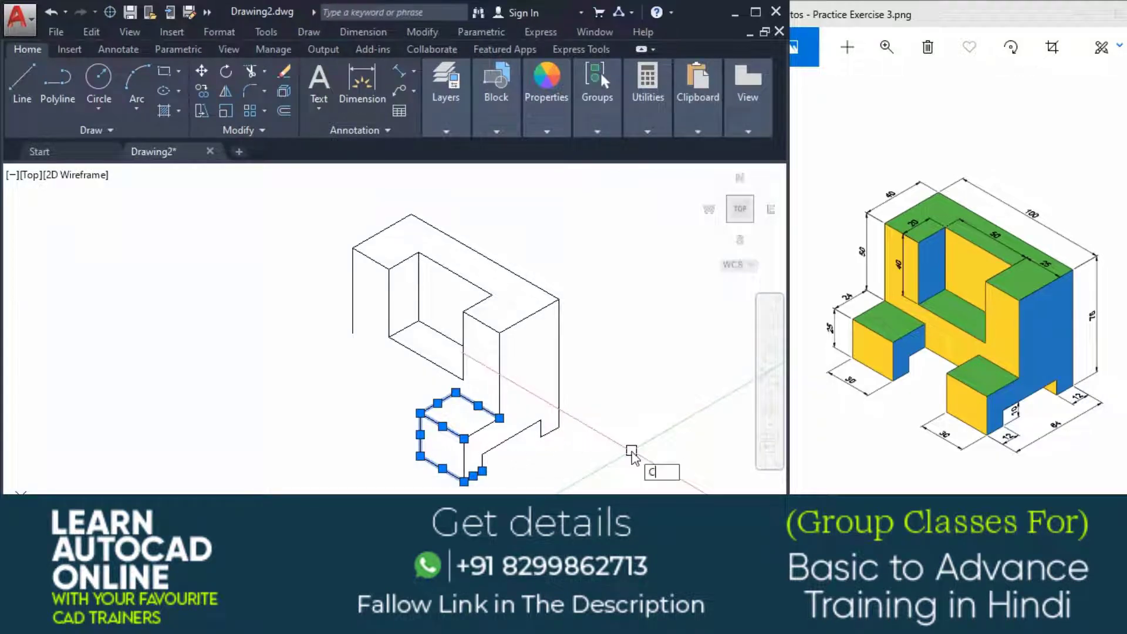
{"action": "type", "text": "P"}
{"action": "key", "text": "Return"}
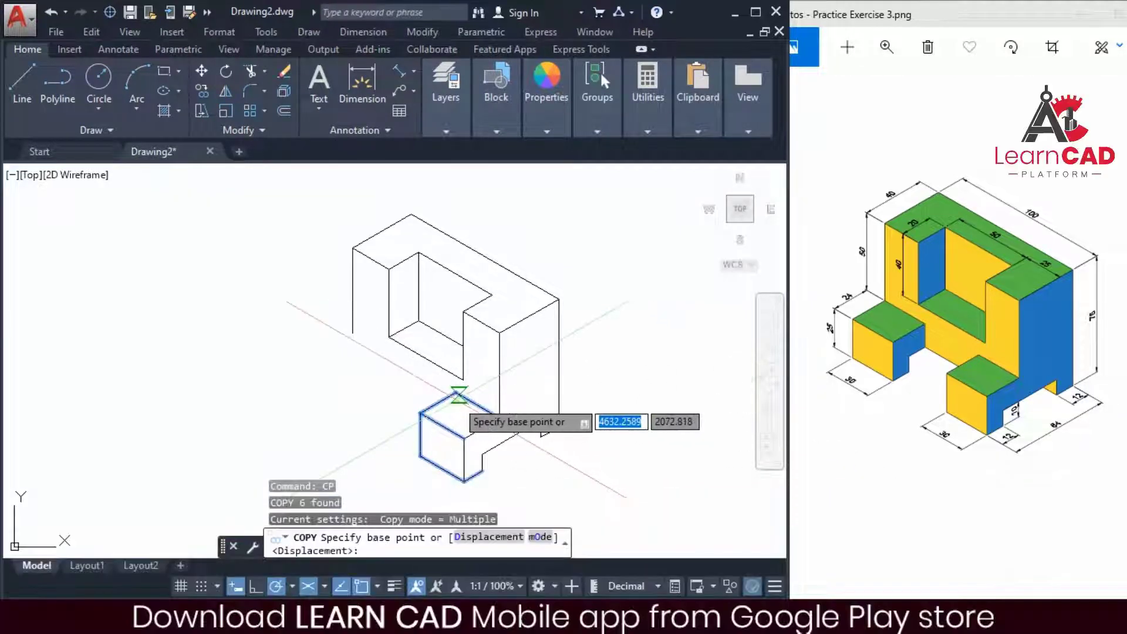
{"action": "left_click", "coordinate": [454, 391]}
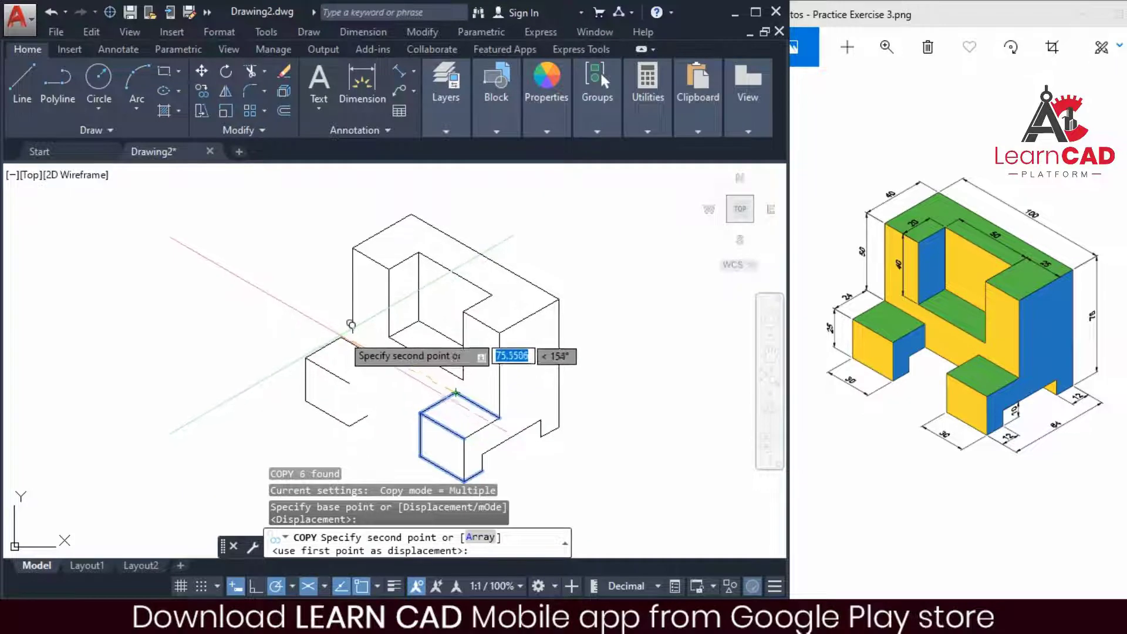
{"action": "left_click", "coordinate": [353, 332]}
{"action": "key", "text": "Escape"}
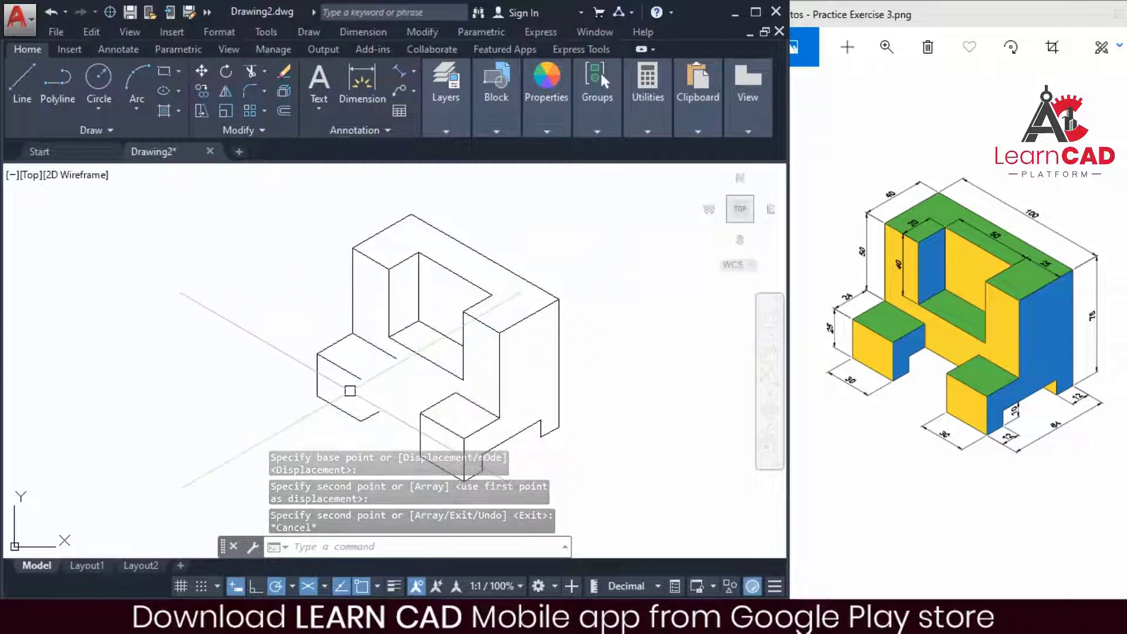
Step: Draw the copied foot's missing front vertical edge between its top and bottom front corners
{"action": "type", "text": "l"}
{"action": "key", "text": "space"}
{"action": "left_click", "coordinate": [361, 379]}
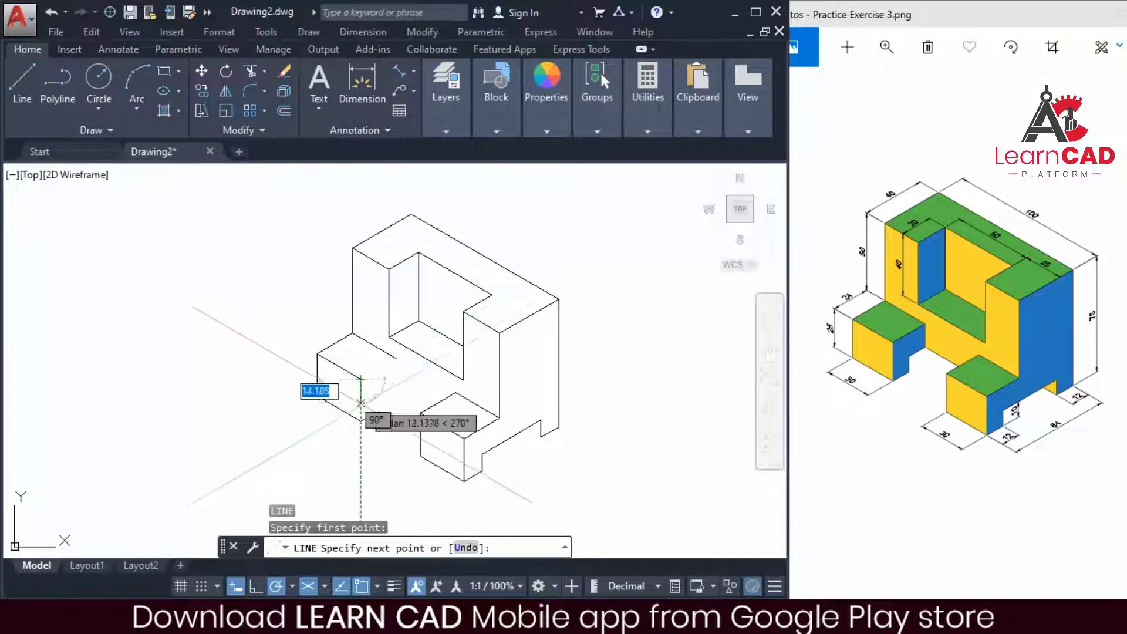
{"action": "left_click", "coordinate": [360, 421]}
{"action": "key", "text": "Return"}
Step: Draw the copied foot's open top side edge from the front corner to the rear corner beside the body
{"action": "key", "text": "space"}
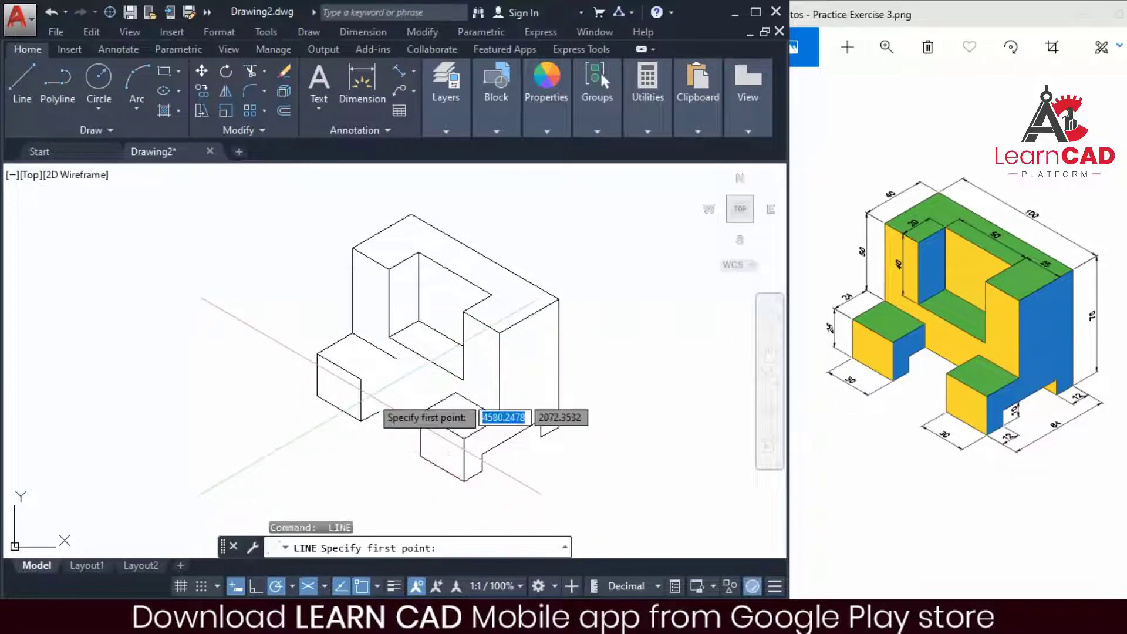
{"action": "left_click", "coordinate": [360, 378]}
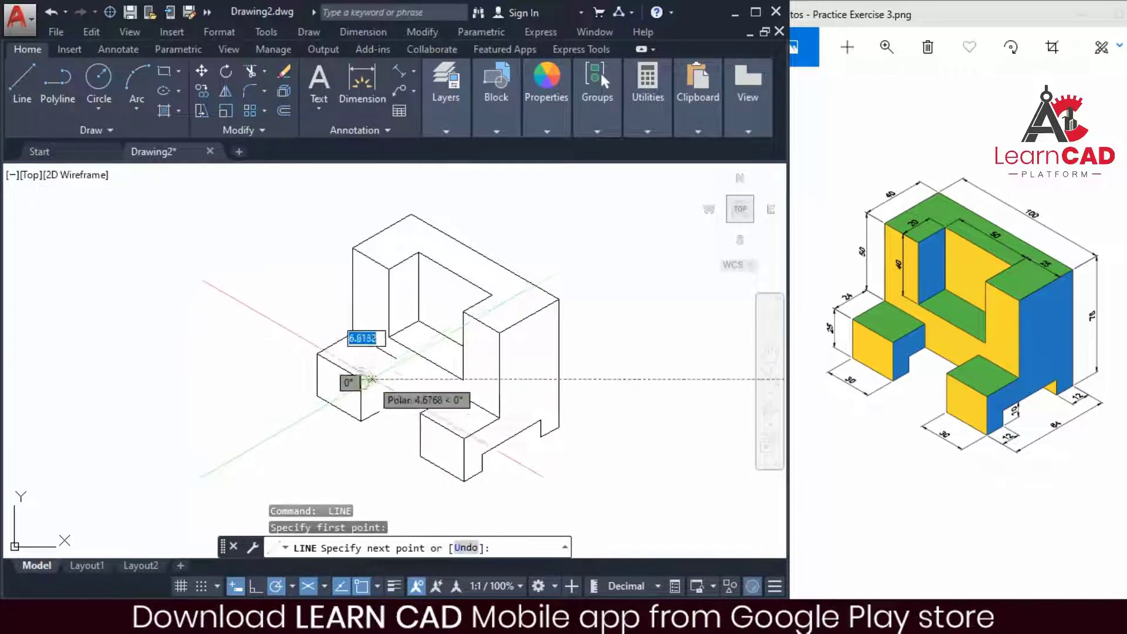
{"action": "left_click", "coordinate": [396, 358]}
{"action": "key", "text": "Return"}
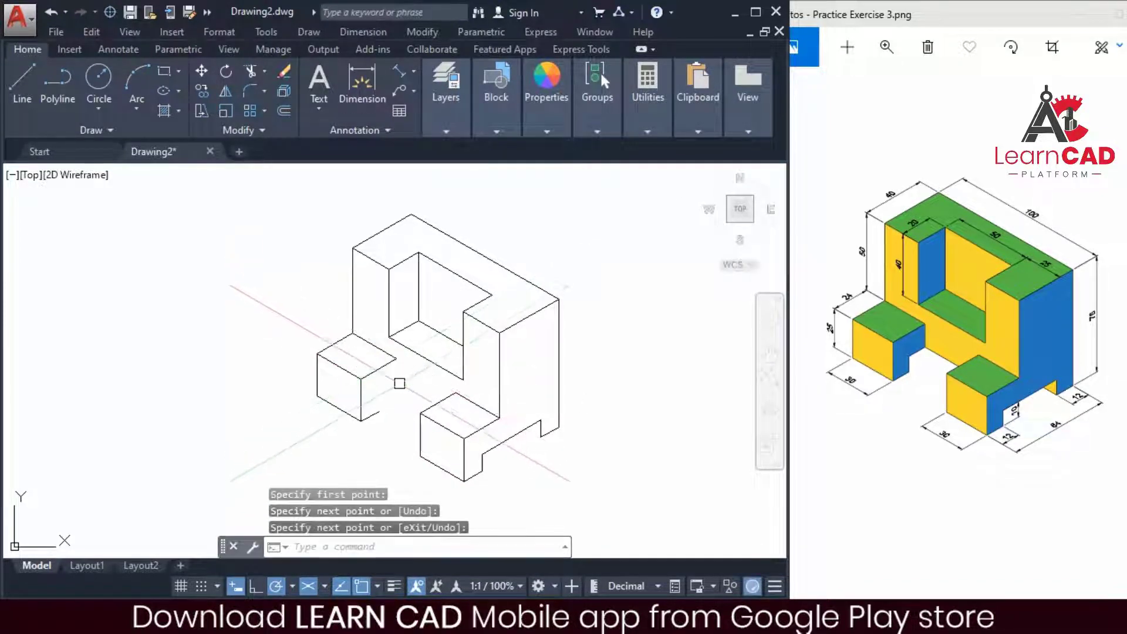
{"action": "key", "text": "space"}
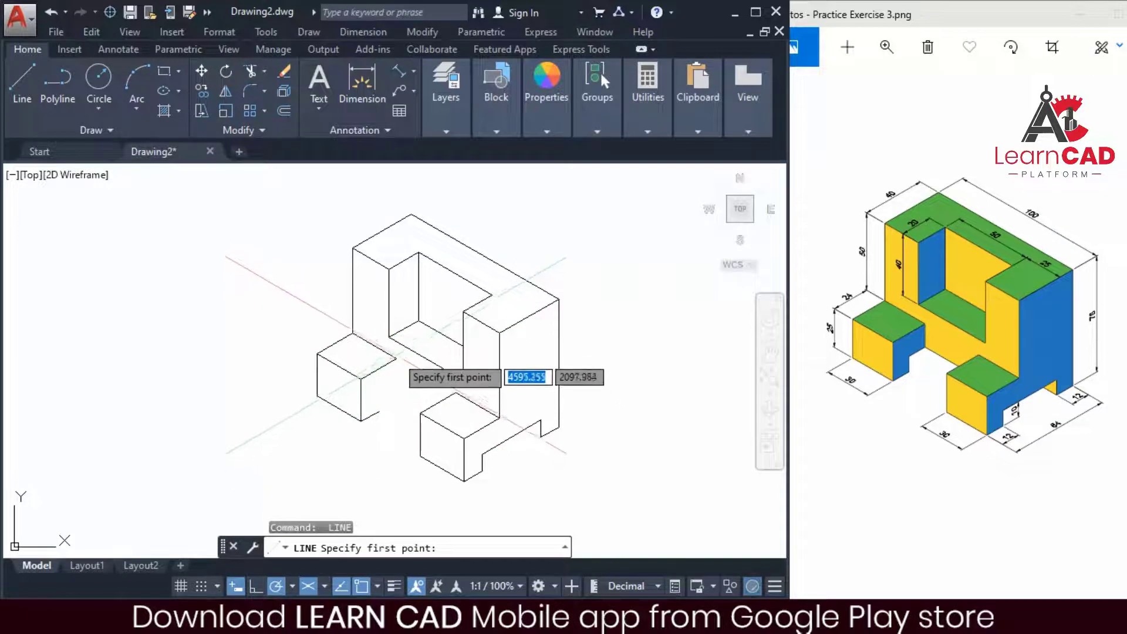
{"action": "key", "text": "Escape"}
{"action": "key", "text": "Escape"}
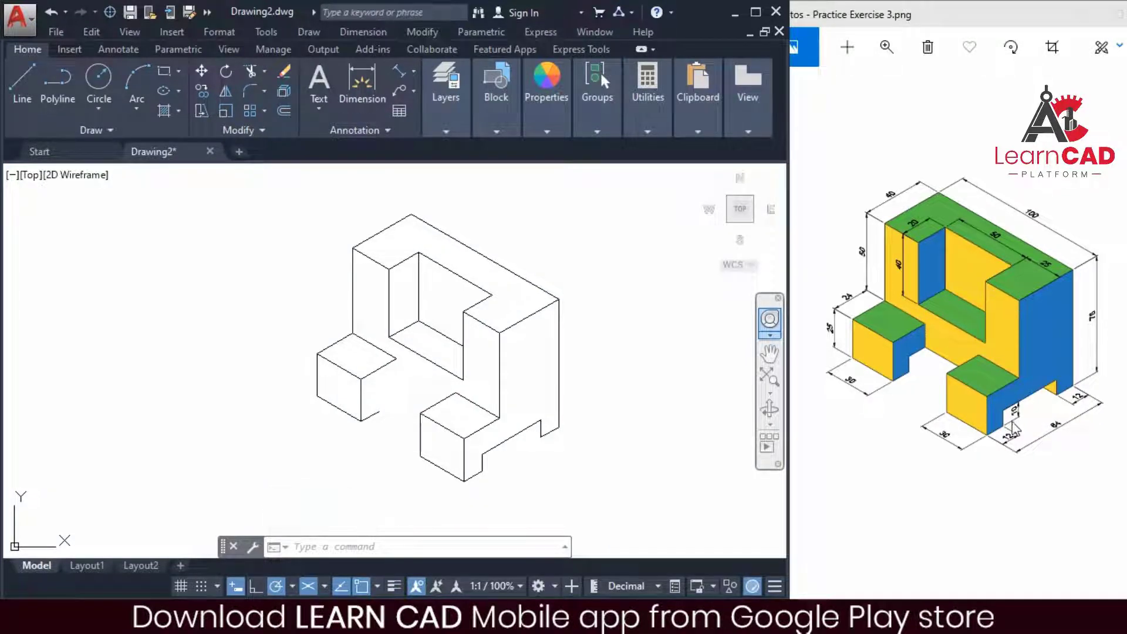
Step: Draw a 10-unit line straight up from the free end of the copied foot's short bottom edge
{"action": "type", "text": "l"}
{"action": "key", "text": "Return"}
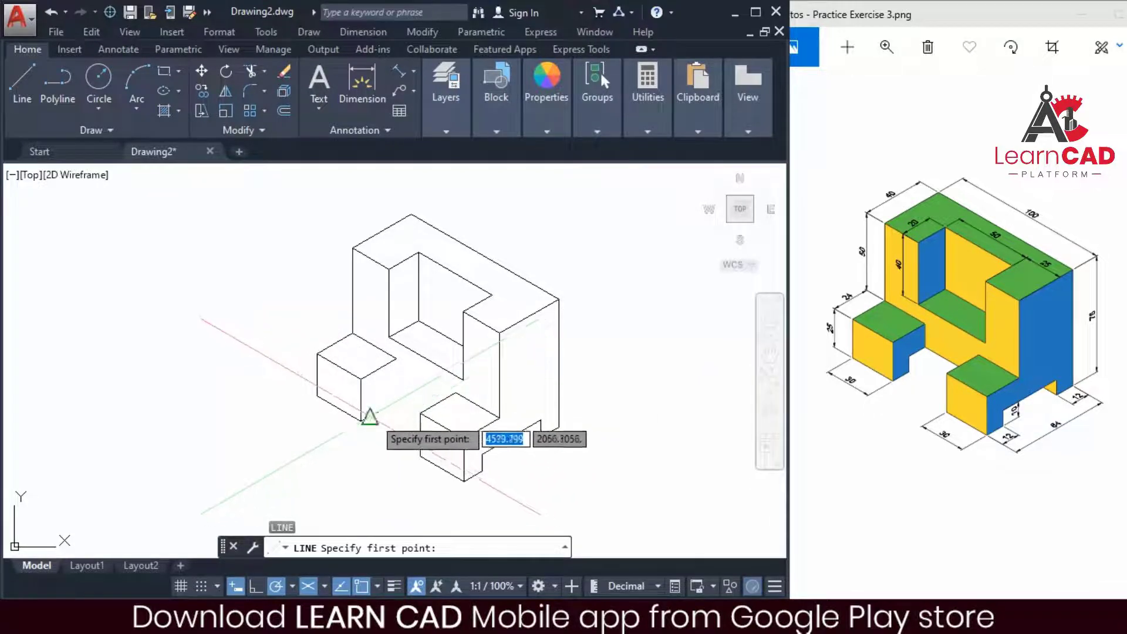
{"action": "left_click", "coordinate": [376, 411]}
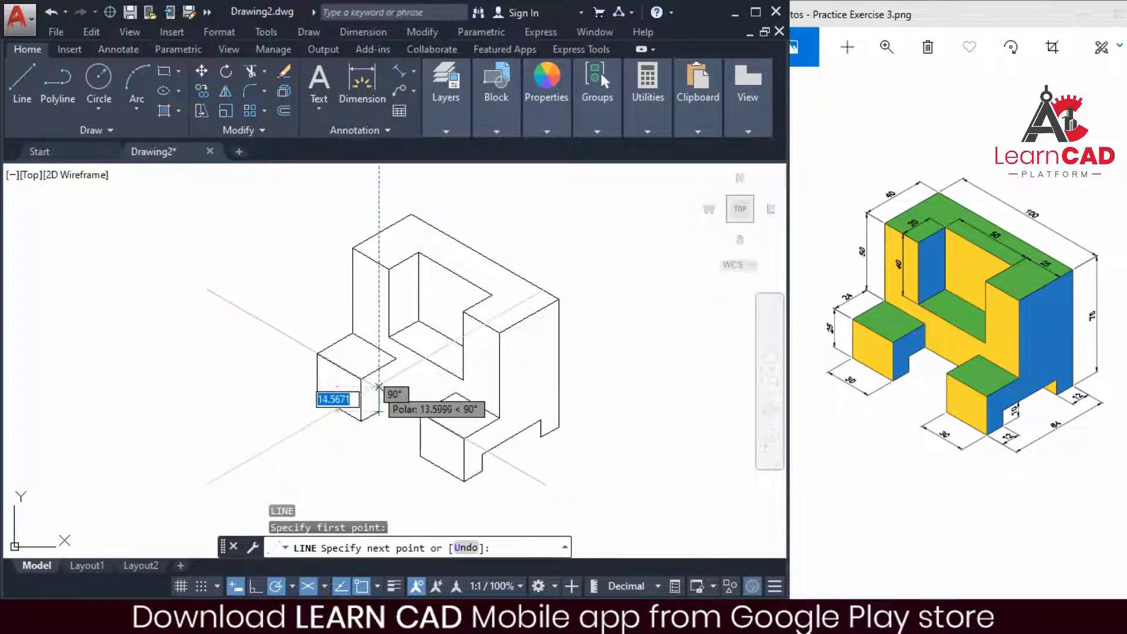
{"action": "type", "text": "10"}
{"action": "key", "text": "Return"}
{"action": "key", "text": "Return"}
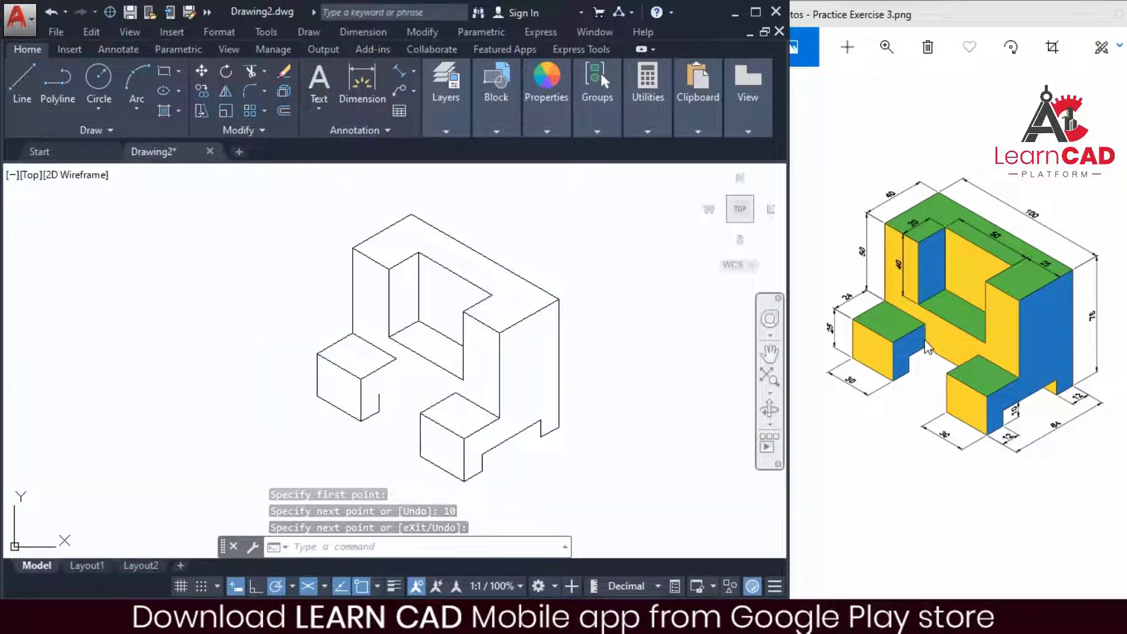
Step: Draw a 15-unit line straight down from the copied foot's top rear corner and connect it to the 10-unit edge's upper end
{"action": "key", "text": "Return"}
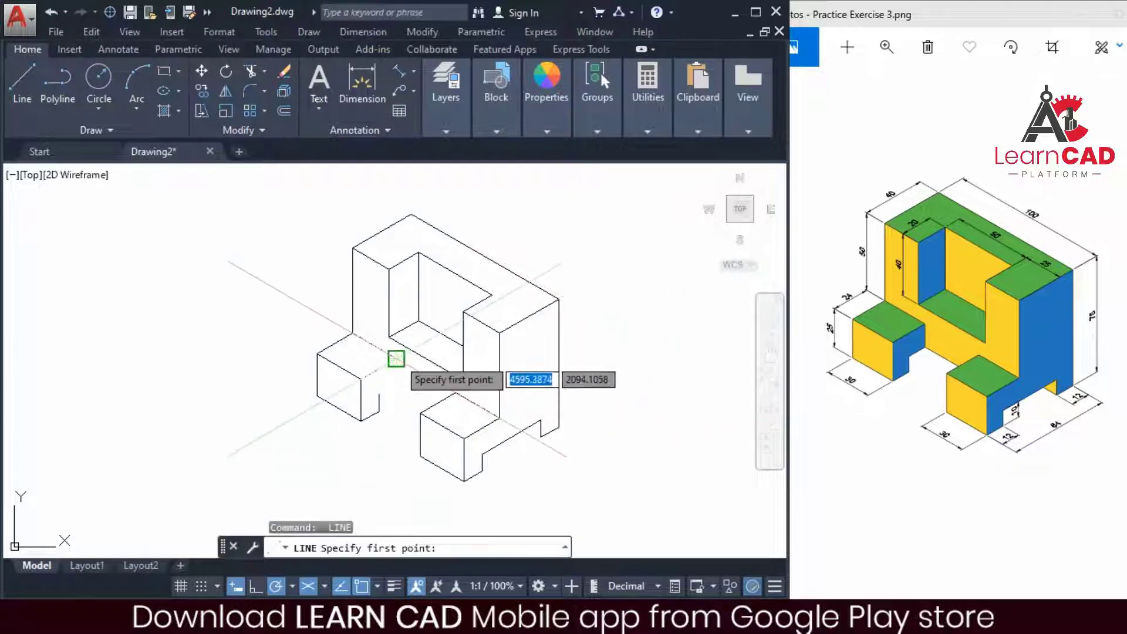
{"action": "left_click", "coordinate": [397, 358]}
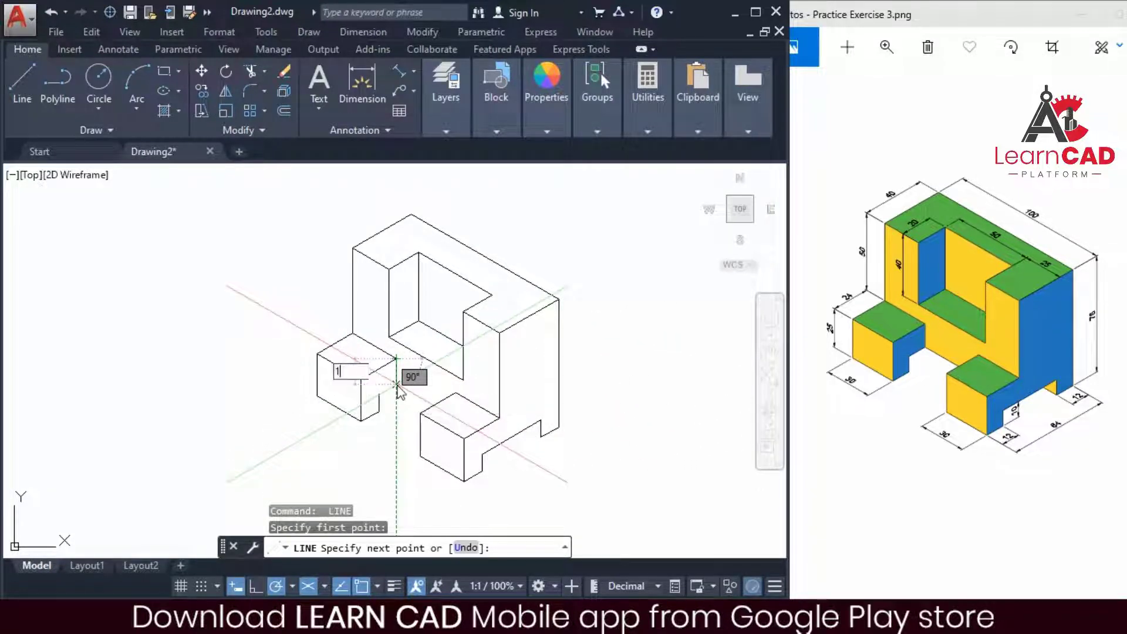
{"action": "type", "text": "15"}
{"action": "key", "text": "Return"}
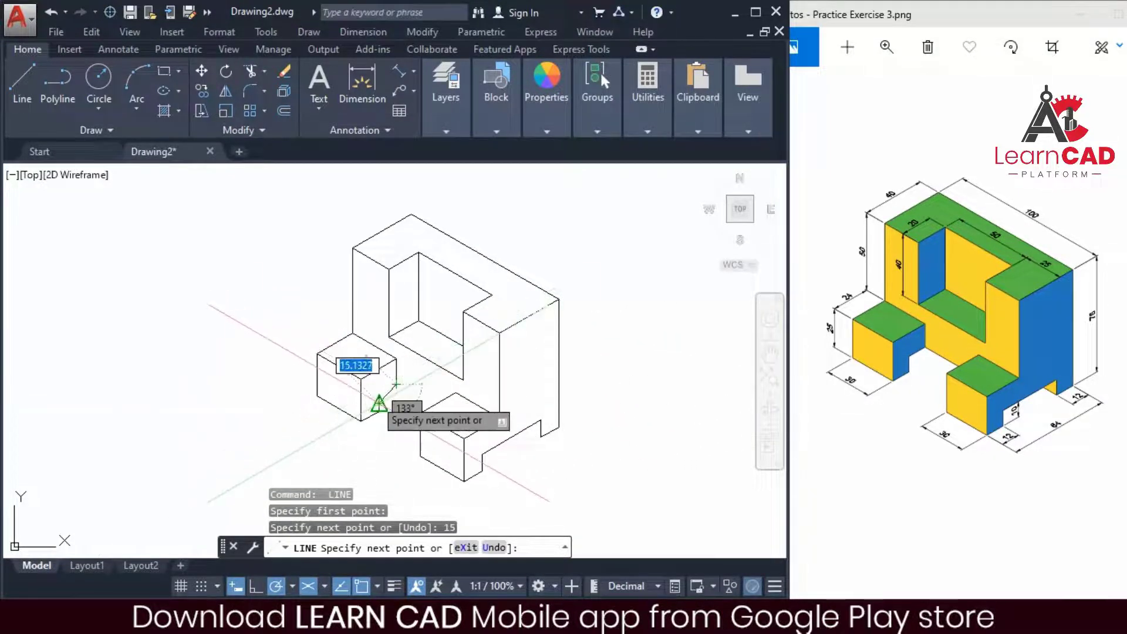
{"action": "left_click", "coordinate": [378, 394]}
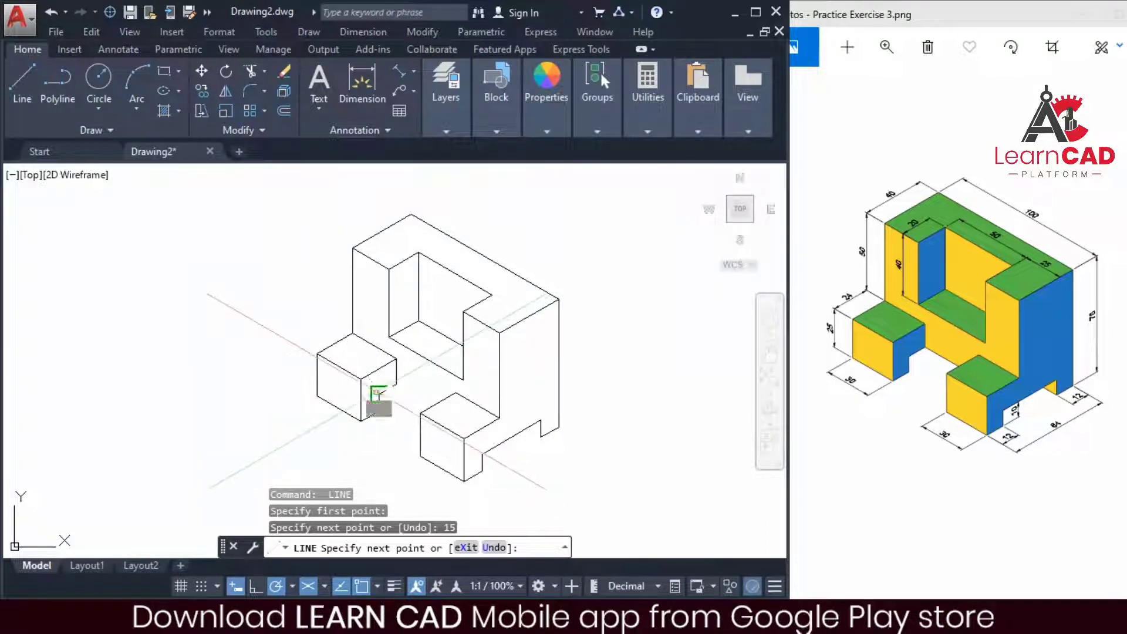
{"action": "key", "text": "Return"}
{"action": "key", "text": "Escape"}
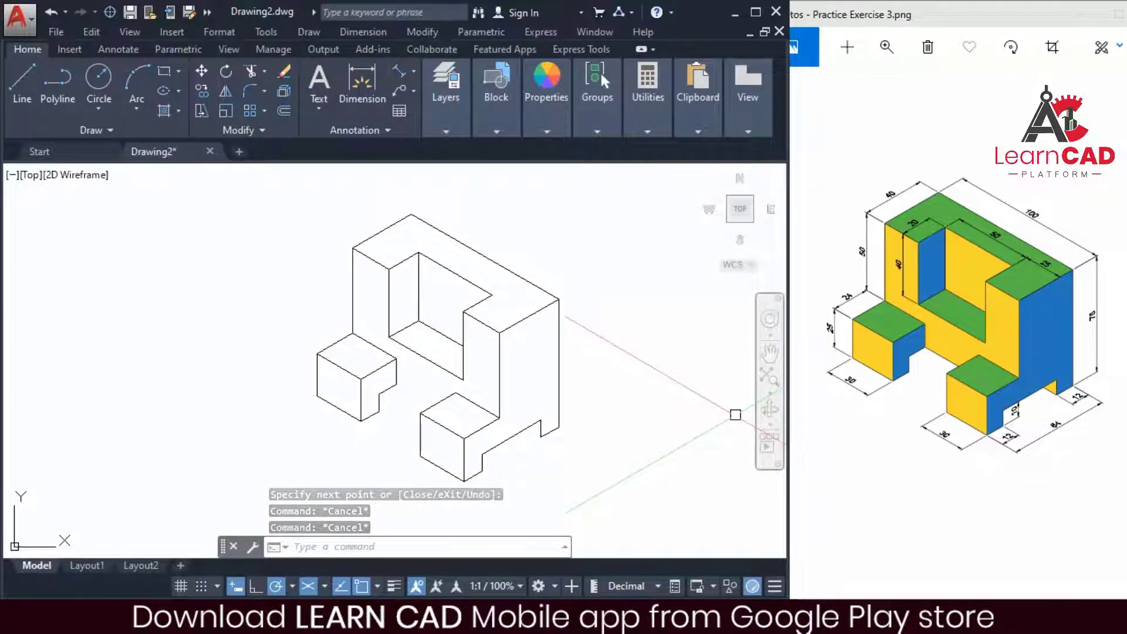
Step: Draw the body's lower front edge from the copied foot's lower rear corner to the other foot's sloping top edge
{"action": "type", "text": "l"}
{"action": "key", "text": "Return"}
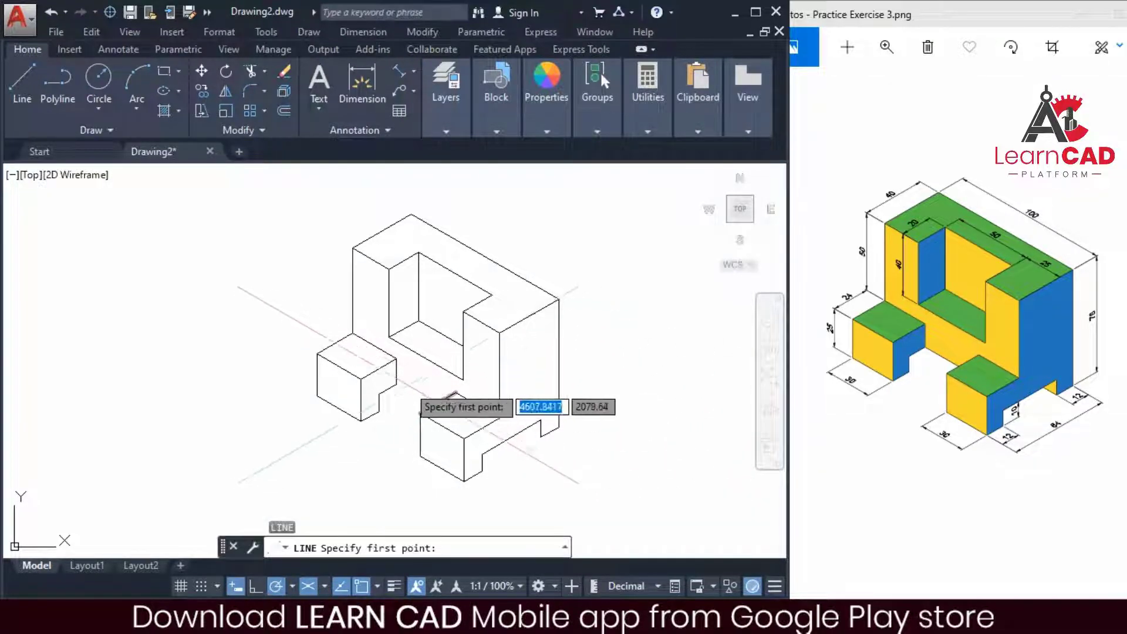
{"action": "left_click", "coordinate": [396, 384]}
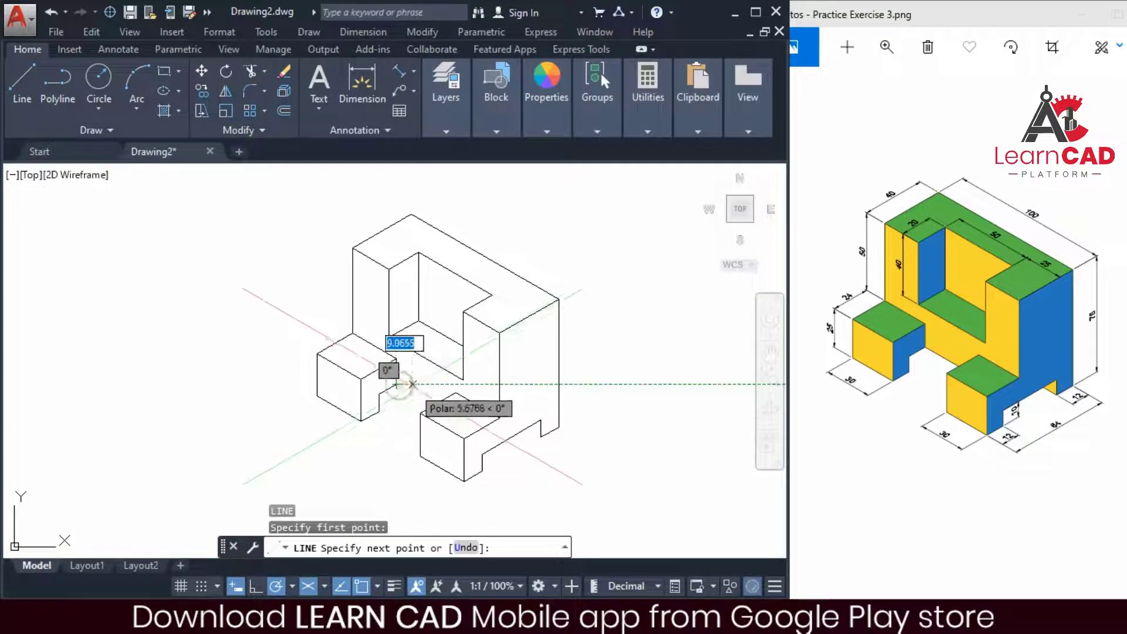
{"action": "left_click", "coordinate": [434, 404]}
{"action": "key", "text": "Return"}
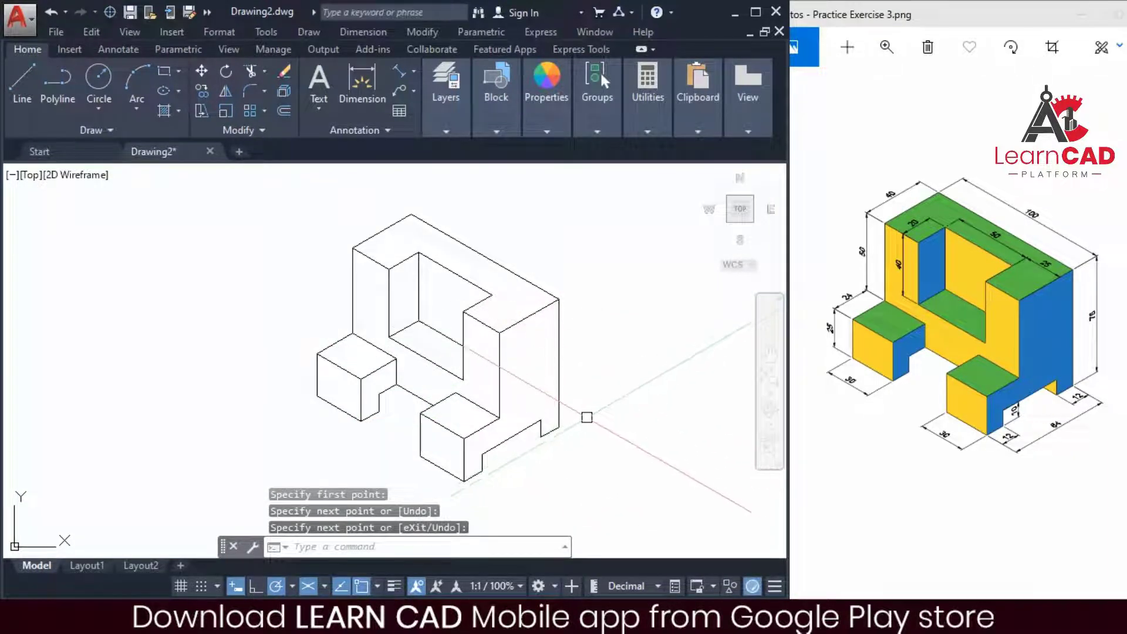
Step: Draw a line at 150° from the rear foot's lower inner corner to the side face's sloping lower edge
{"action": "key", "text": "Return"}
{"action": "left_click", "coordinate": [540, 434]}
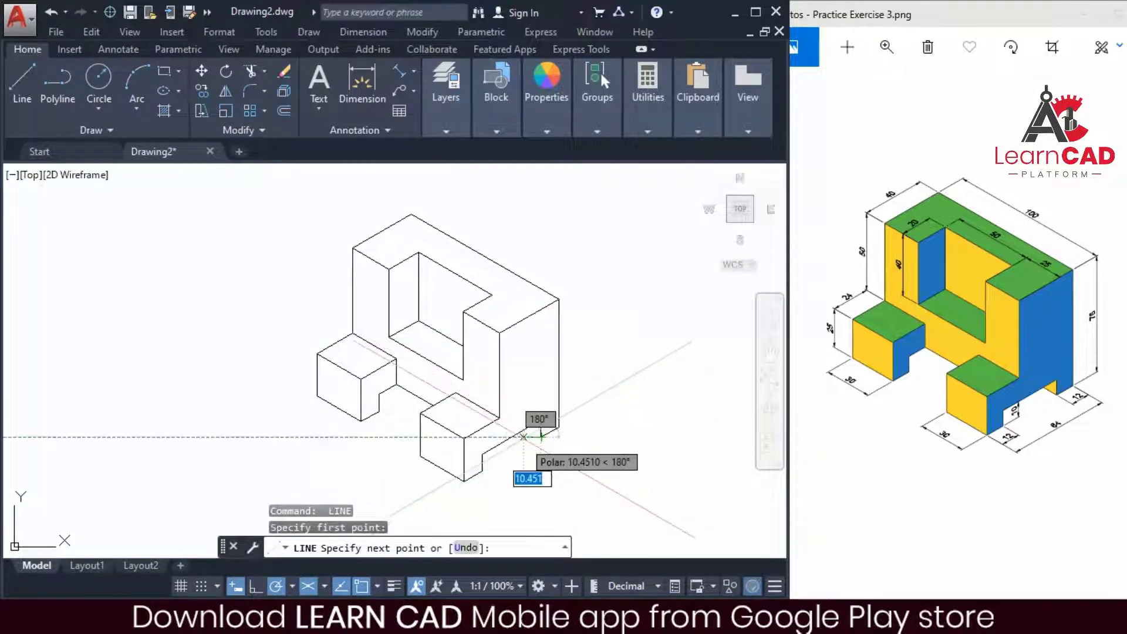
{"action": "scroll", "coordinate": [526, 430], "scroll_direction": "up", "scroll_amount": 2}
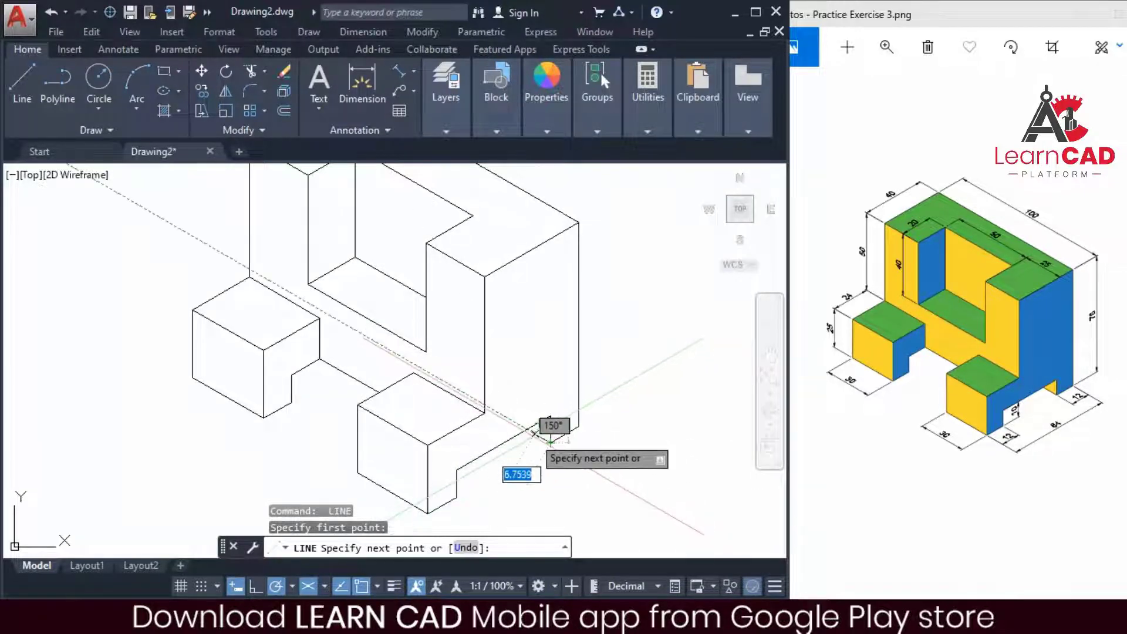
{"action": "left_click", "coordinate": [527, 429]}
{"action": "key", "text": "Escape"}
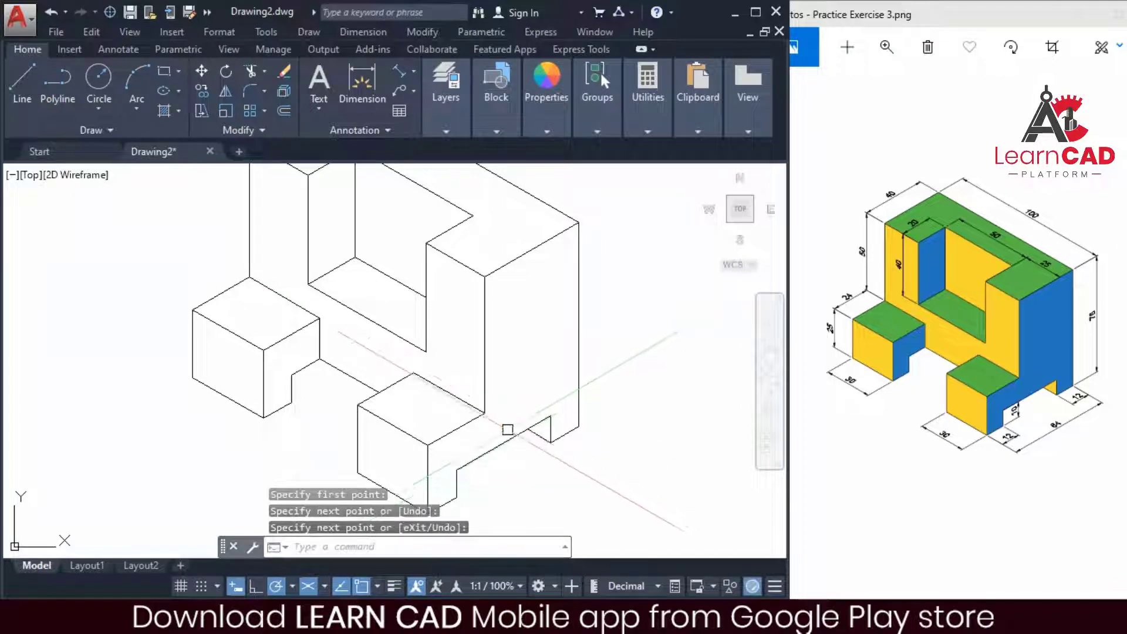
{"action": "scroll", "coordinate": [517, 434], "scroll_direction": "down", "scroll_amount": 2}
{"action": "key", "text": "Escape"}
{"action": "key", "text": "Escape"}
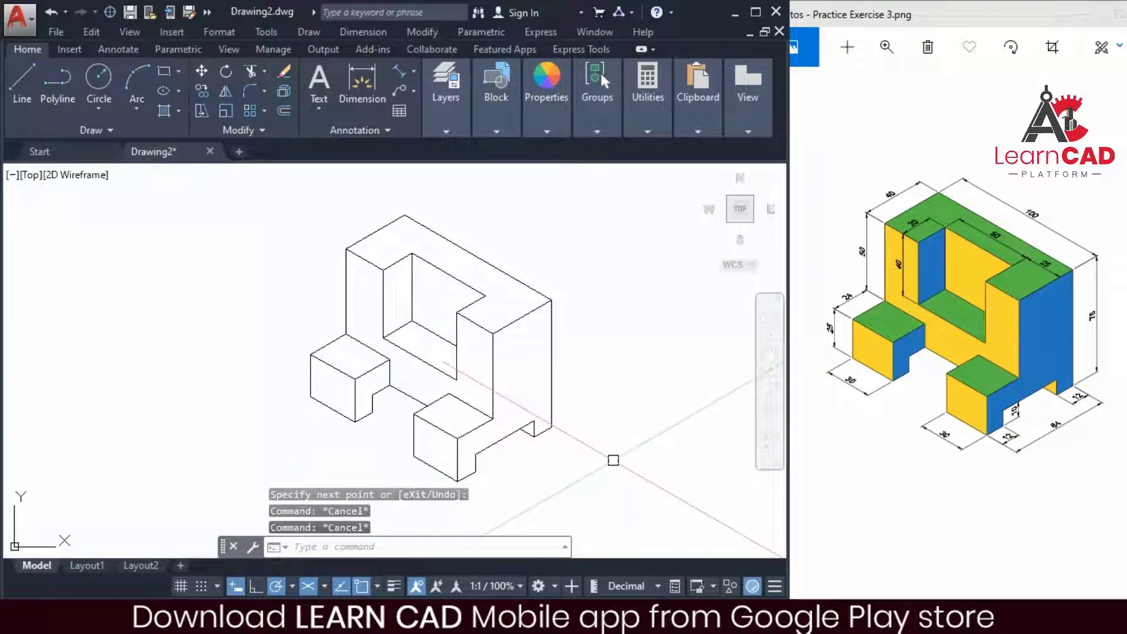
Step: Hatch the body's top face, the notch floor and both front feet's top faces with a solid green fill, colour 19,155,72
{"action": "key", "text": "Return"}
{"action": "left_click", "coordinate": [268, 178]}
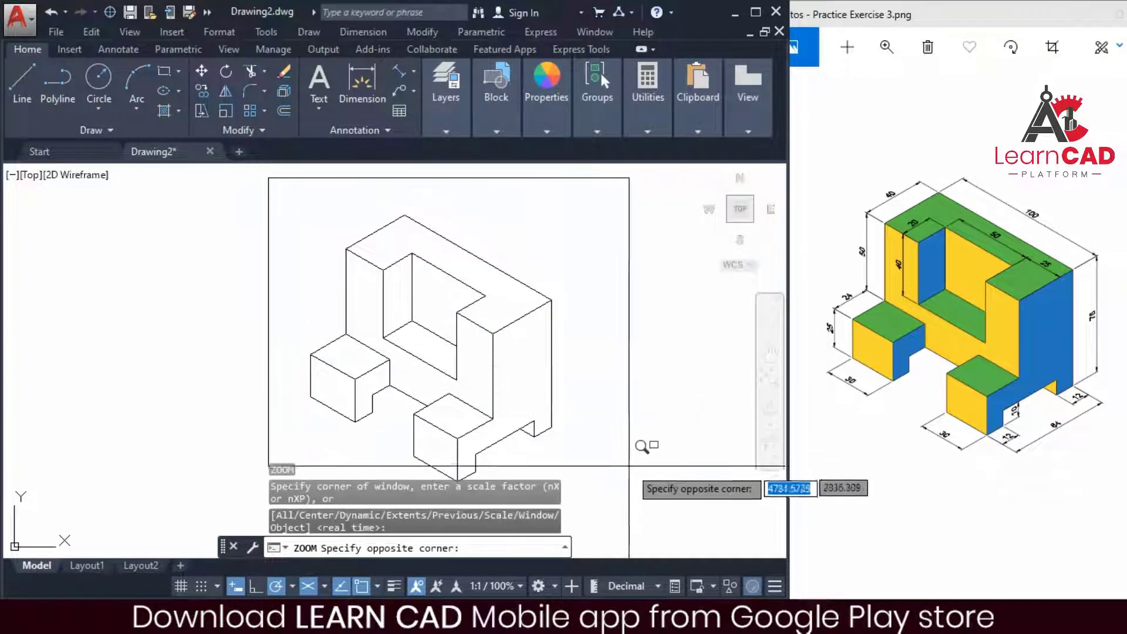
{"action": "left_click", "coordinate": [652, 525]}
{"action": "key", "text": "Escape"}
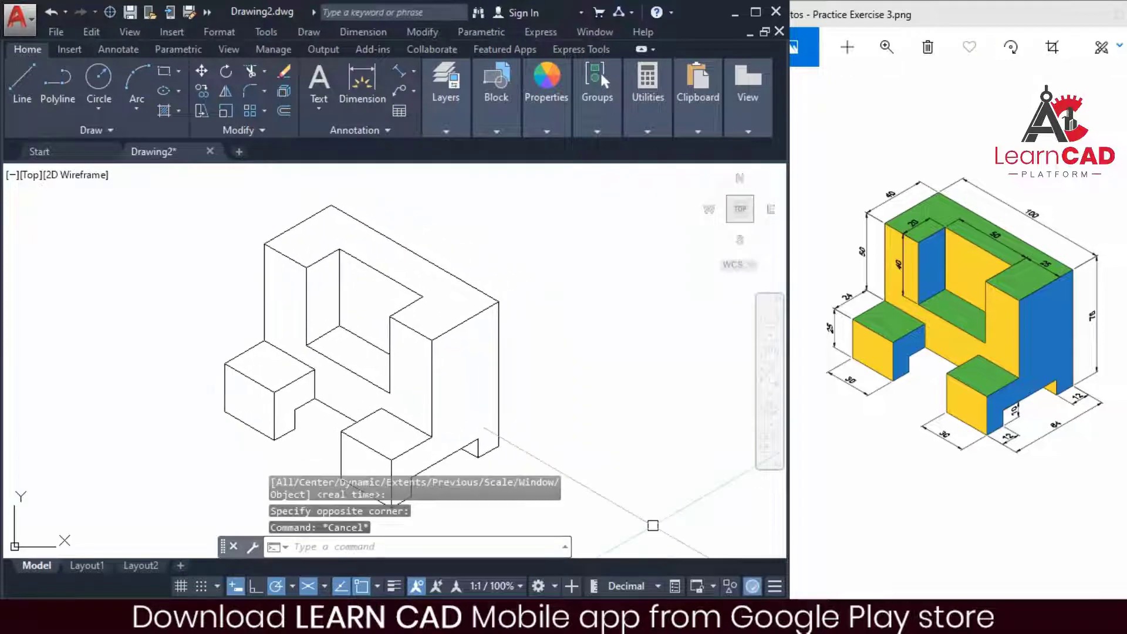
{"action": "key", "text": "Escape"}
{"action": "key", "text": "Escape"}
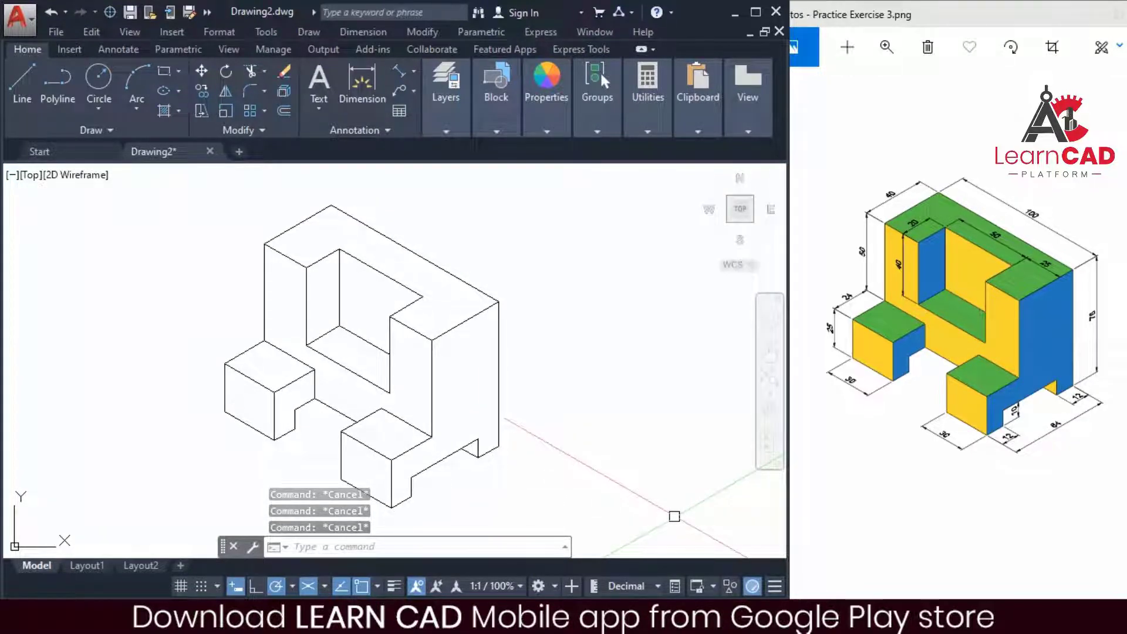
{"action": "type", "text": "H"}
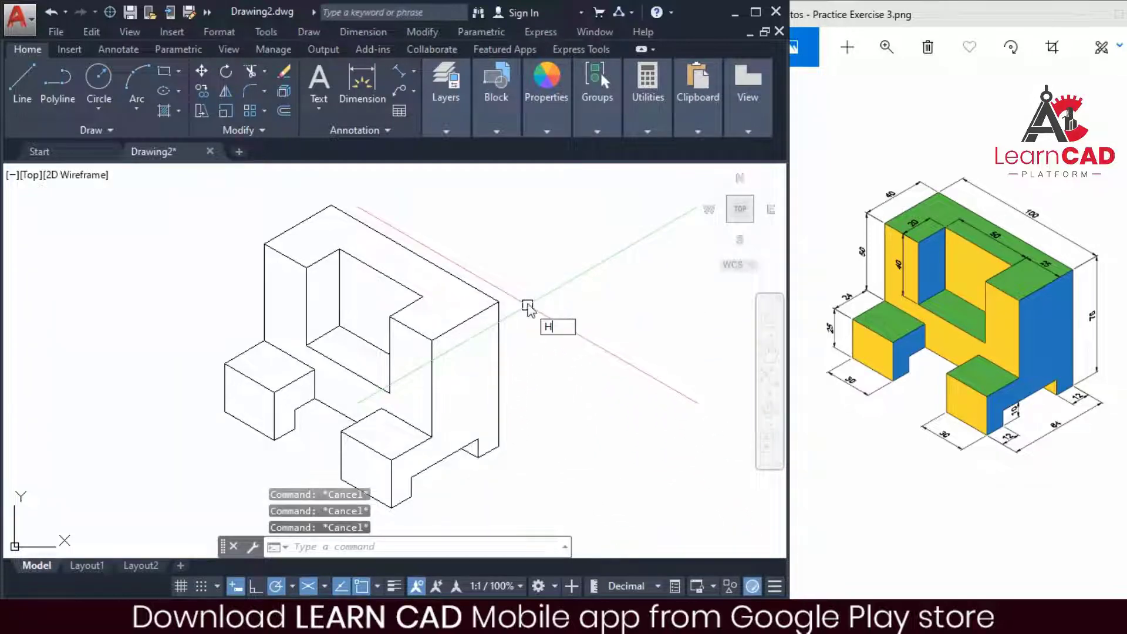
{"action": "key", "text": "Return"}
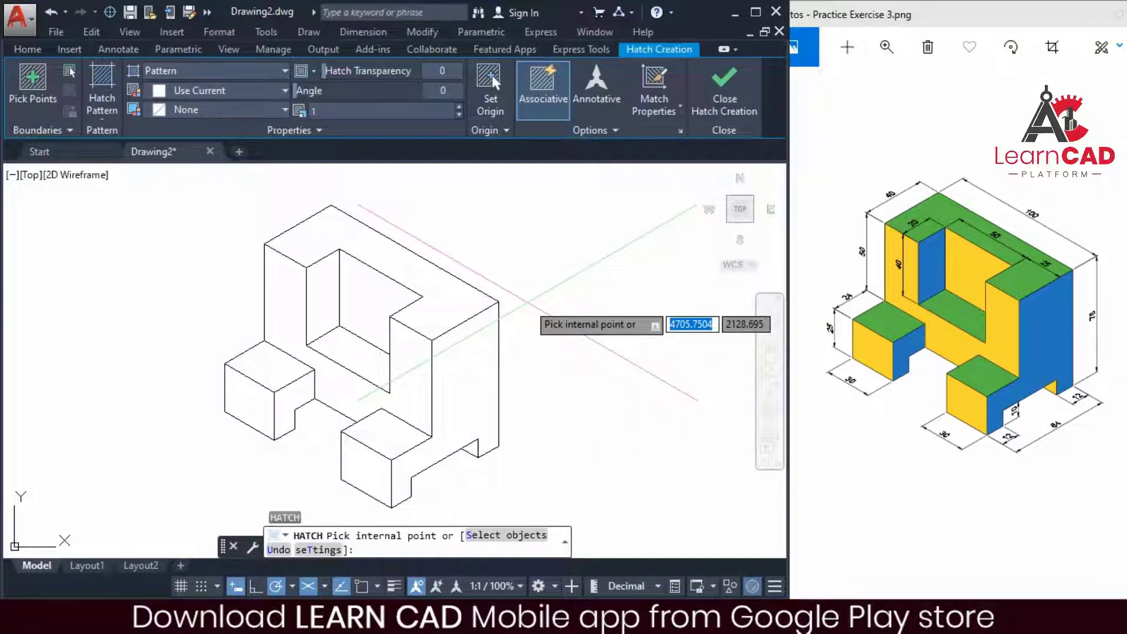
{"action": "left_click", "coordinate": [204, 72]}
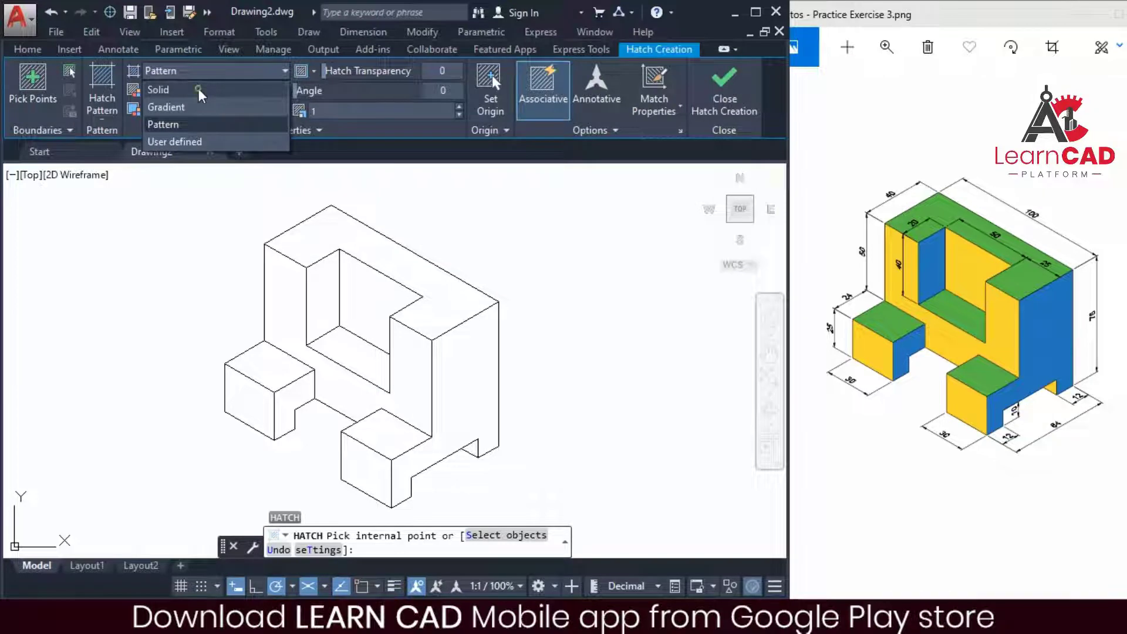
{"action": "left_click", "coordinate": [203, 90]}
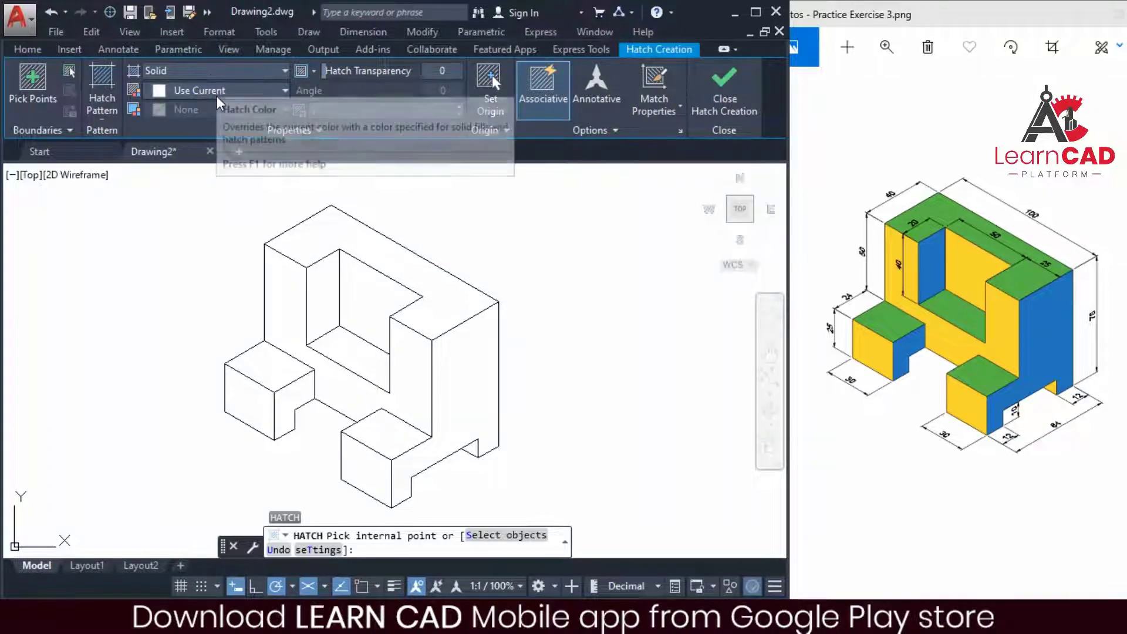
{"action": "left_click", "coordinate": [216, 91]}
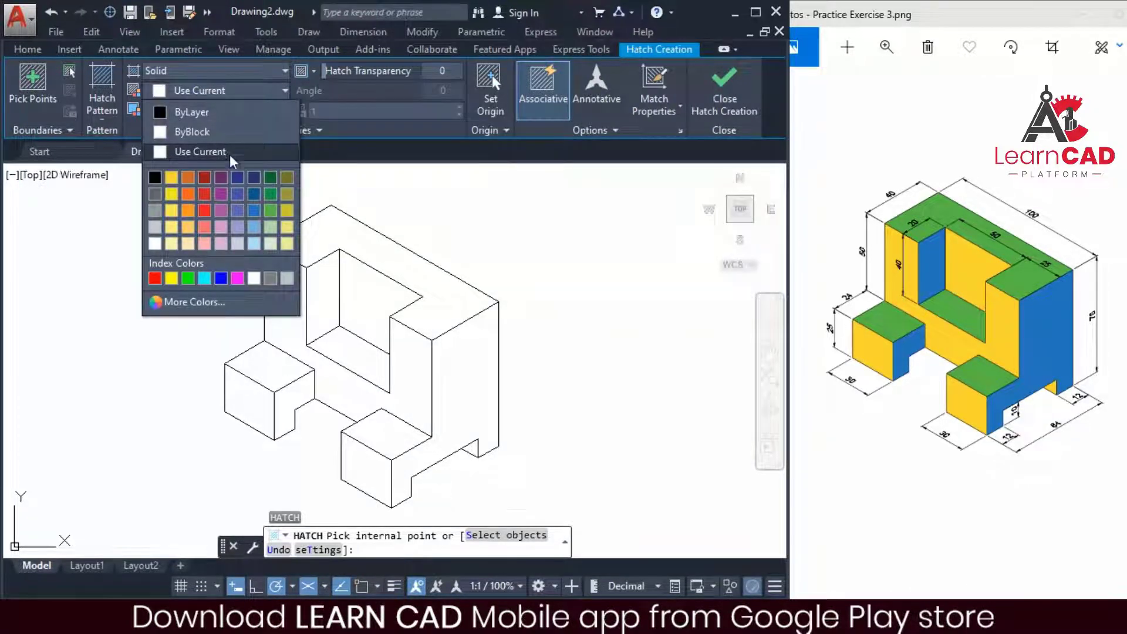
{"action": "left_click", "coordinate": [270, 194]}
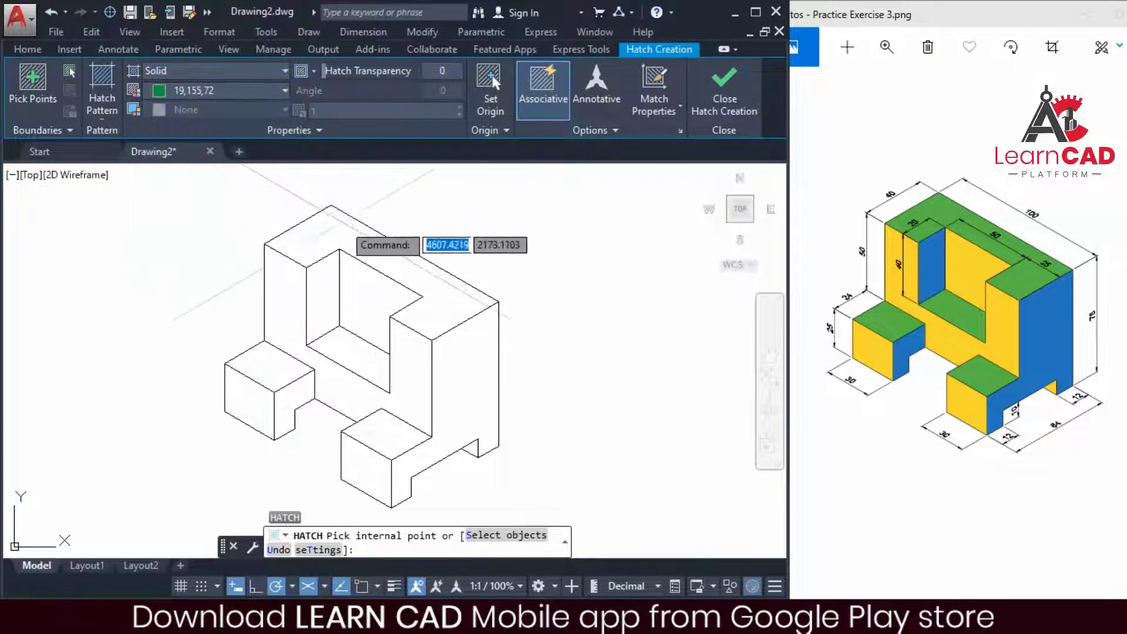
{"action": "left_click", "coordinate": [345, 229]}
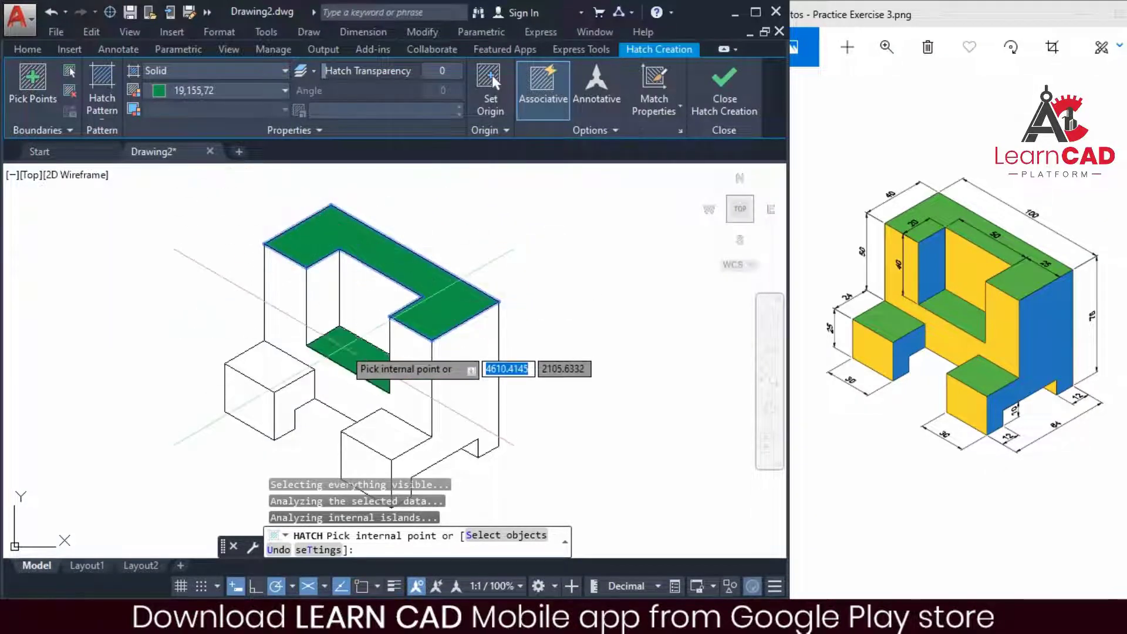
{"action": "left_click", "coordinate": [344, 346]}
{"action": "left_click", "coordinate": [272, 354]}
{"action": "left_click", "coordinate": [377, 422]}
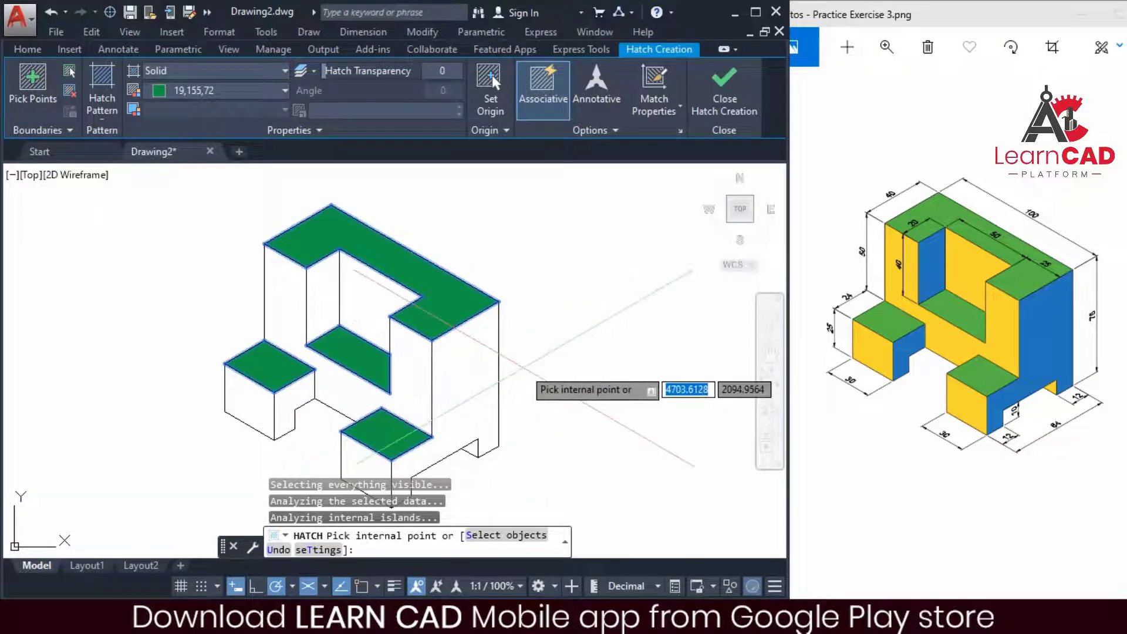
{"action": "key", "text": "Return"}
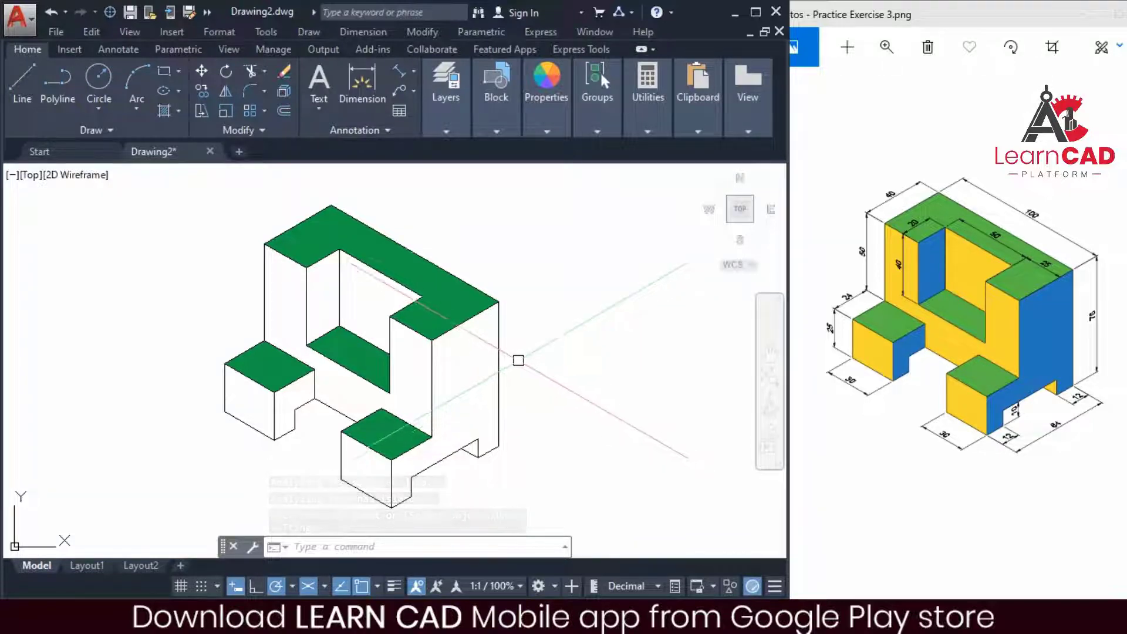
Step: Hatch the notch's rear wall, the body's front face and both front feet's front faces in solid yellow, colour 241,235,31
{"action": "key", "text": "Return"}
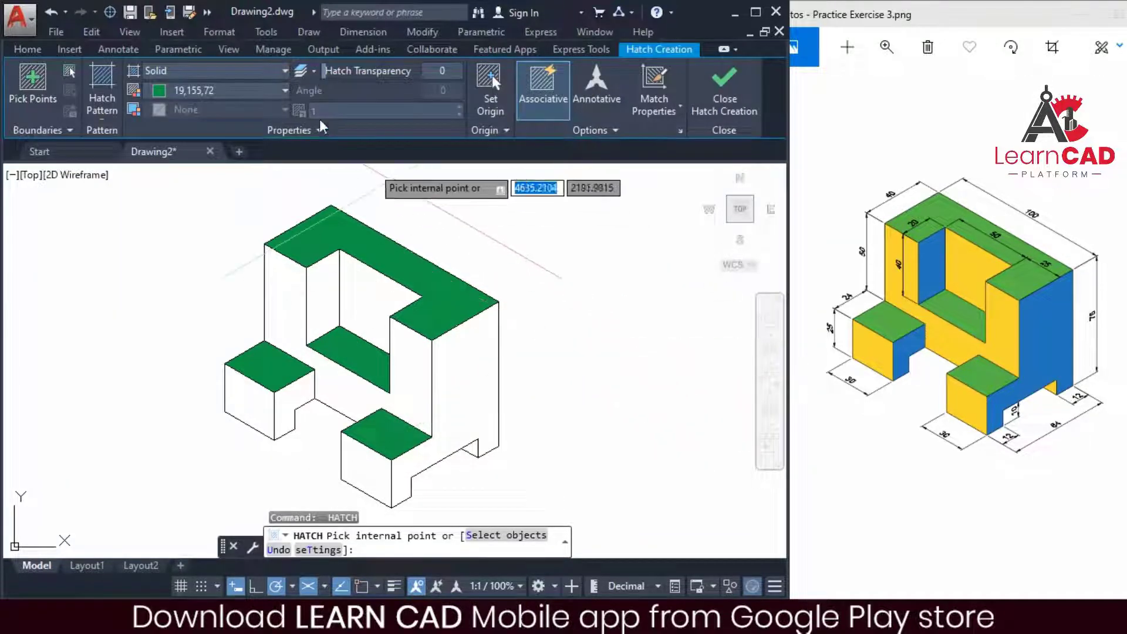
{"action": "left_click", "coordinate": [285, 91]}
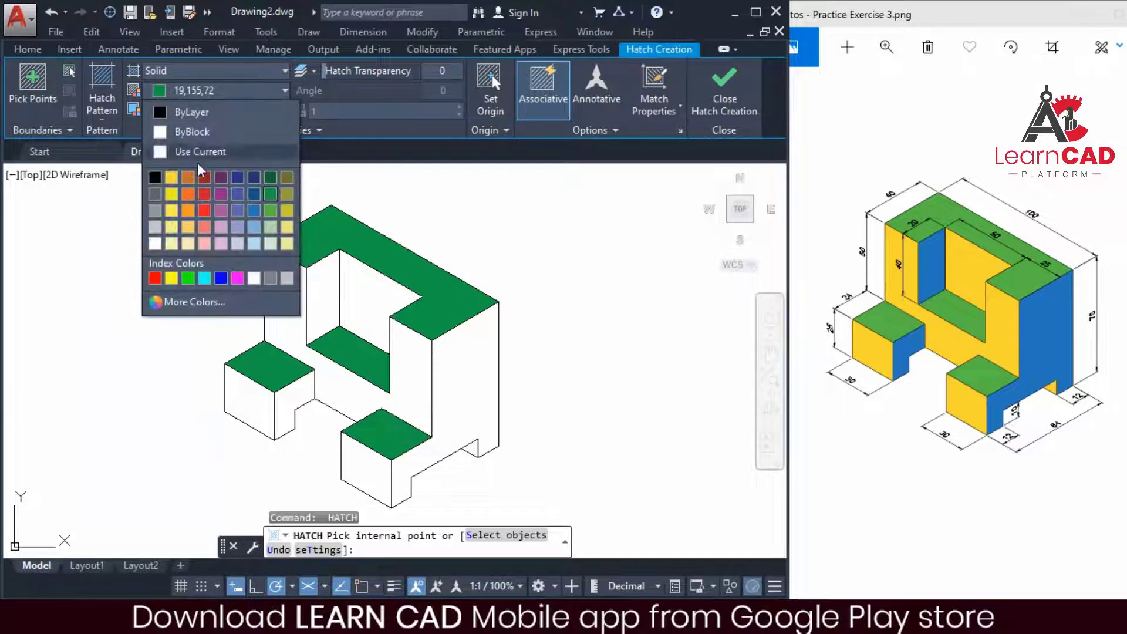
{"action": "left_click", "coordinate": [172, 194]}
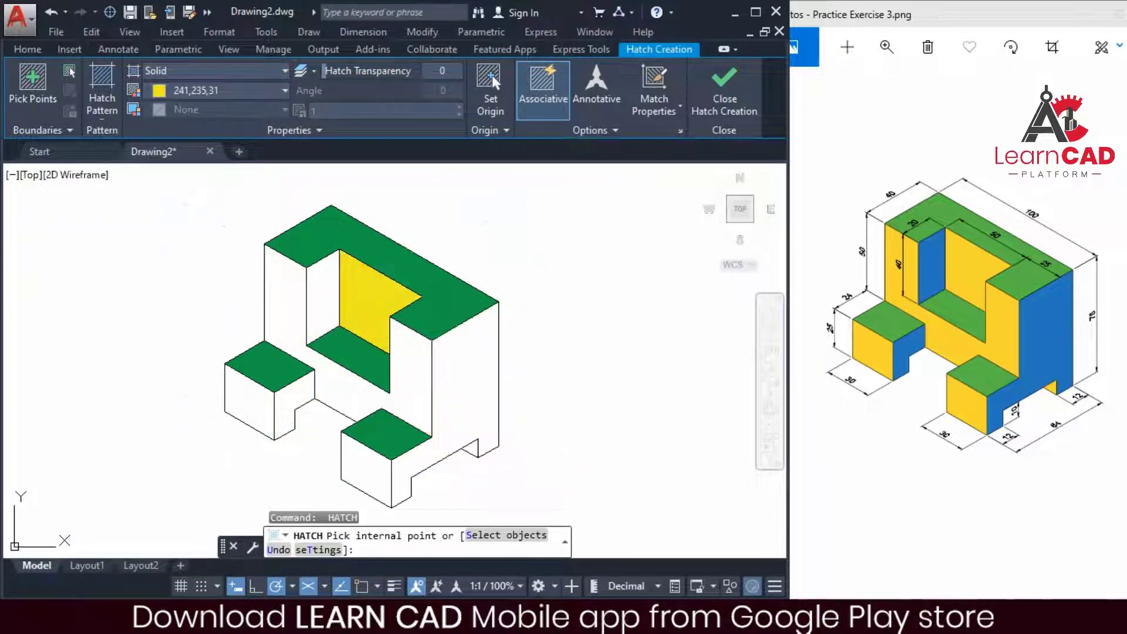
{"action": "left_click", "coordinate": [359, 293]}
{"action": "left_click", "coordinate": [281, 304]}
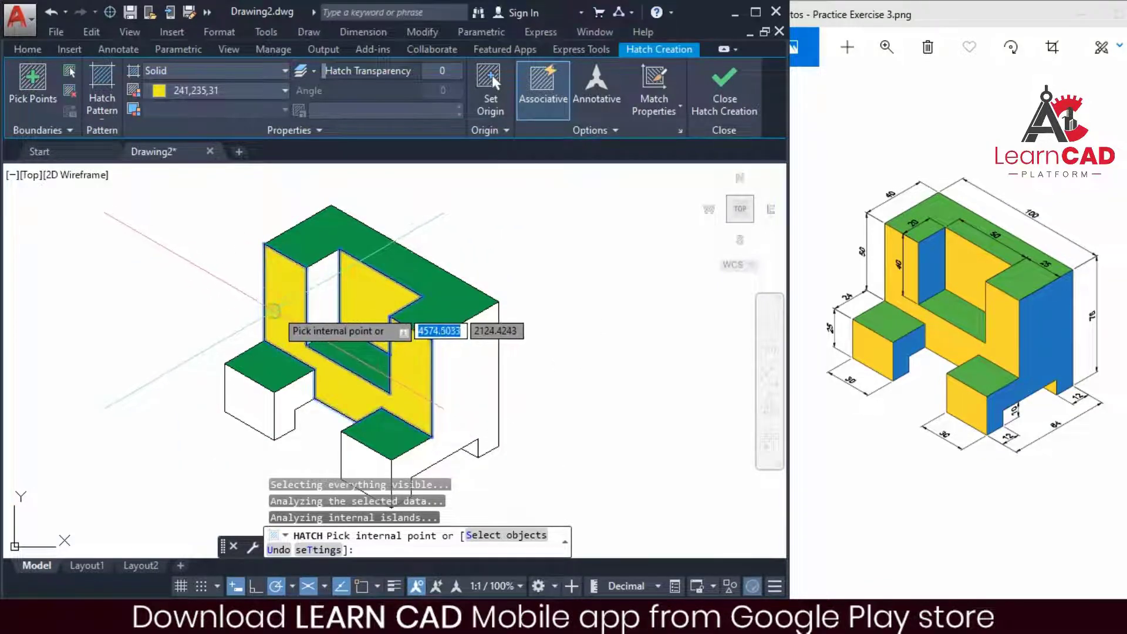
{"action": "left_click", "coordinate": [250, 402]}
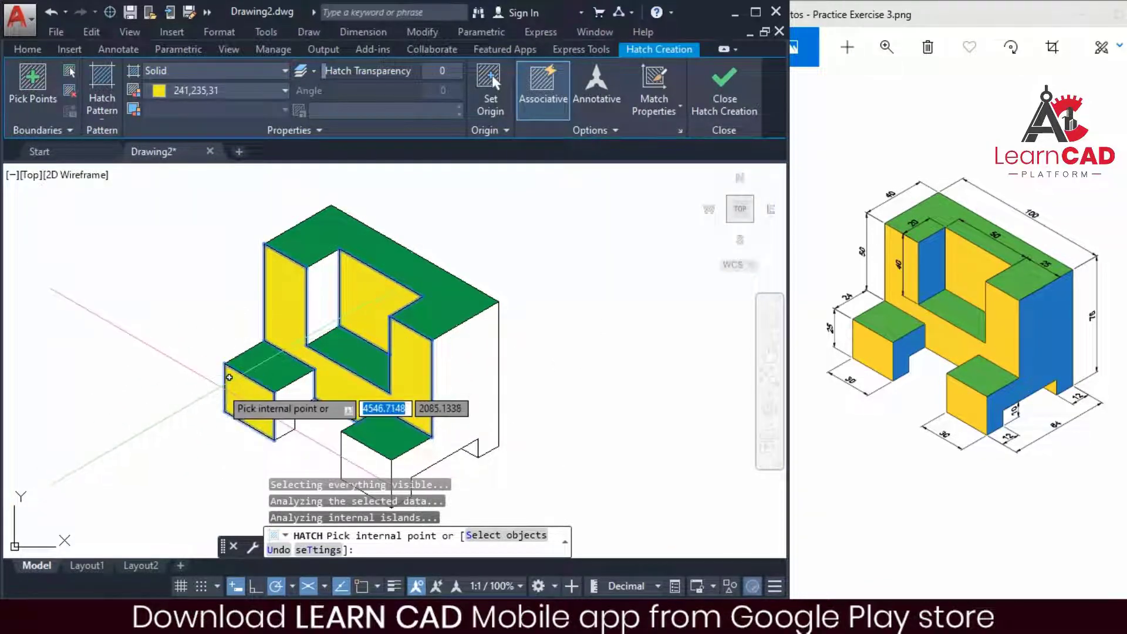
{"action": "left_click", "coordinate": [361, 459]}
{"action": "key", "text": "Return"}
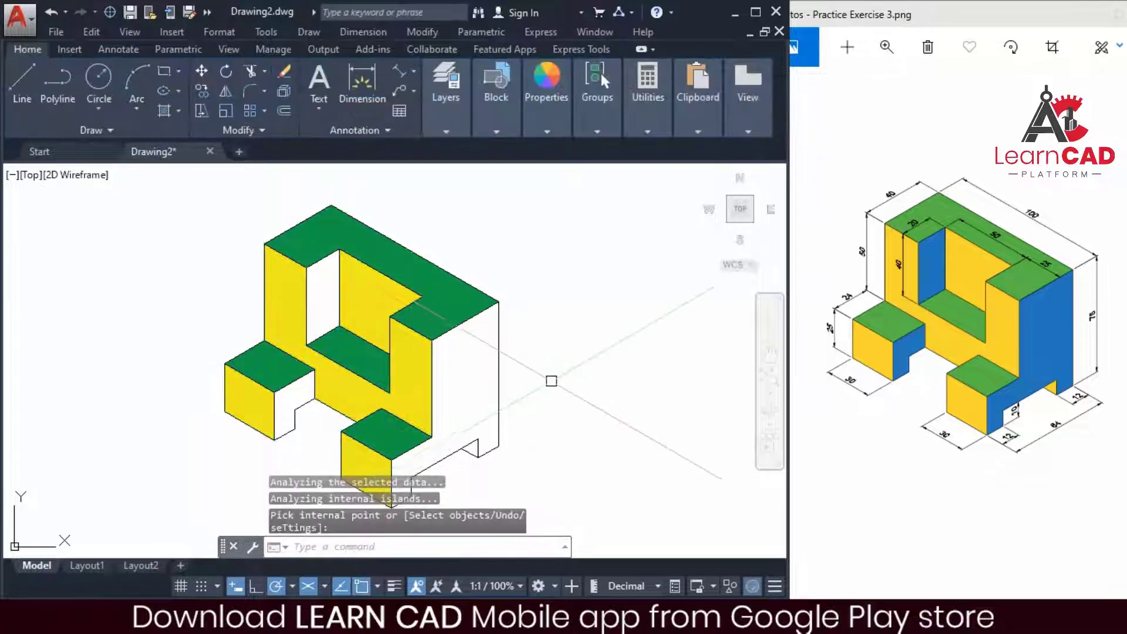
Step: Hatch the body's large side face, the notch's inner side wall and the left front foot's side face in solid blue, colour 69,84,165
{"action": "key", "text": "Return"}
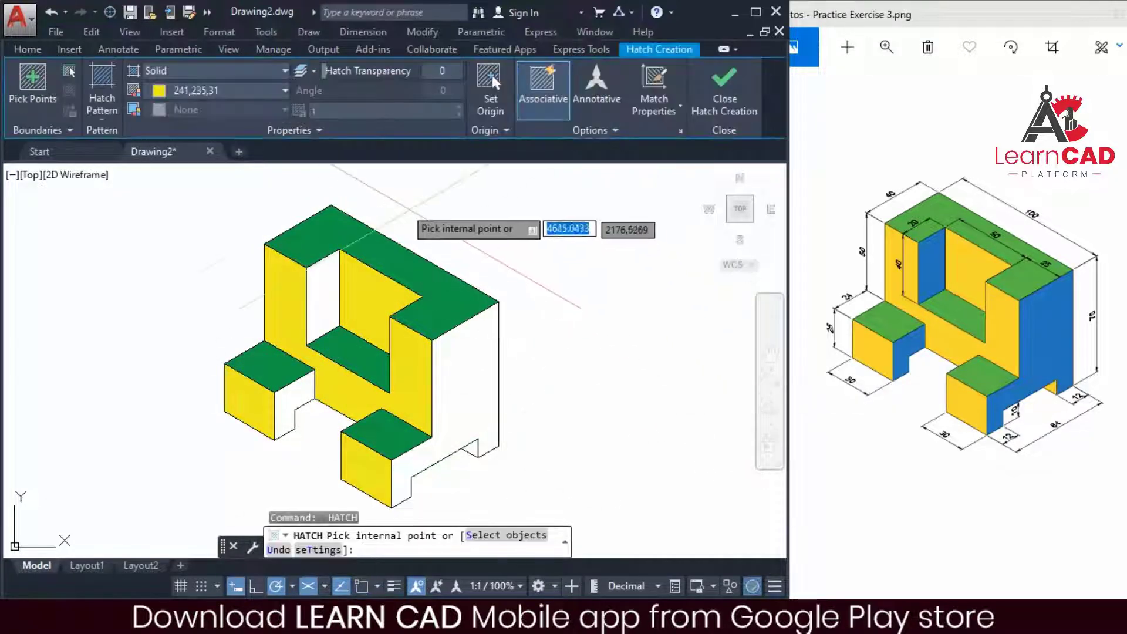
{"action": "left_click", "coordinate": [242, 90]}
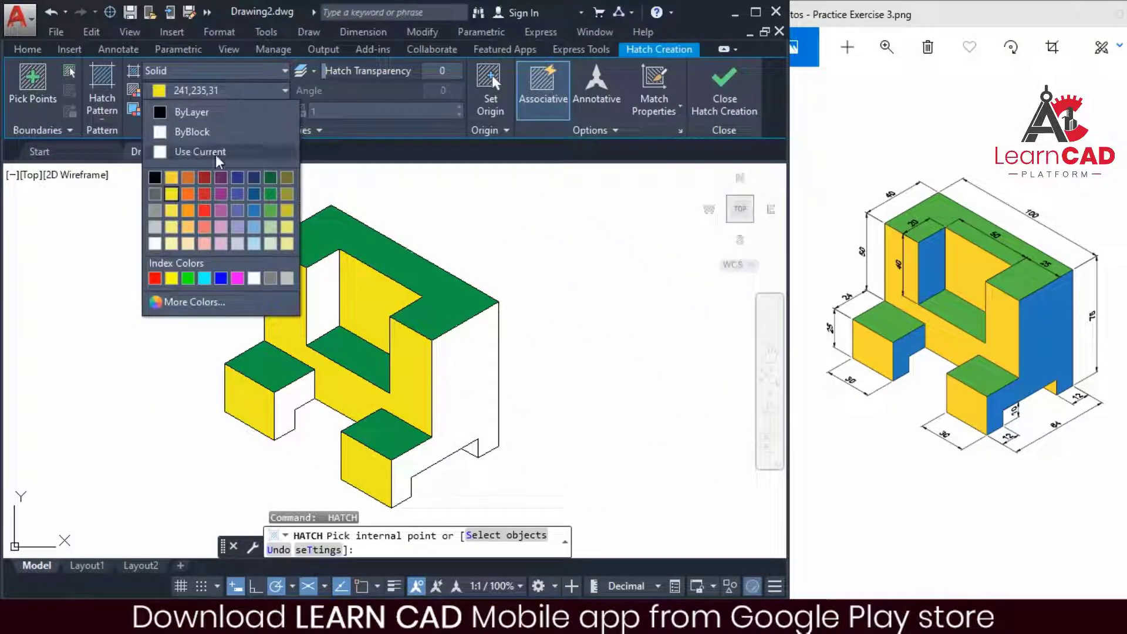
{"action": "left_click", "coordinate": [238, 194]}
{"action": "left_click", "coordinate": [452, 370]}
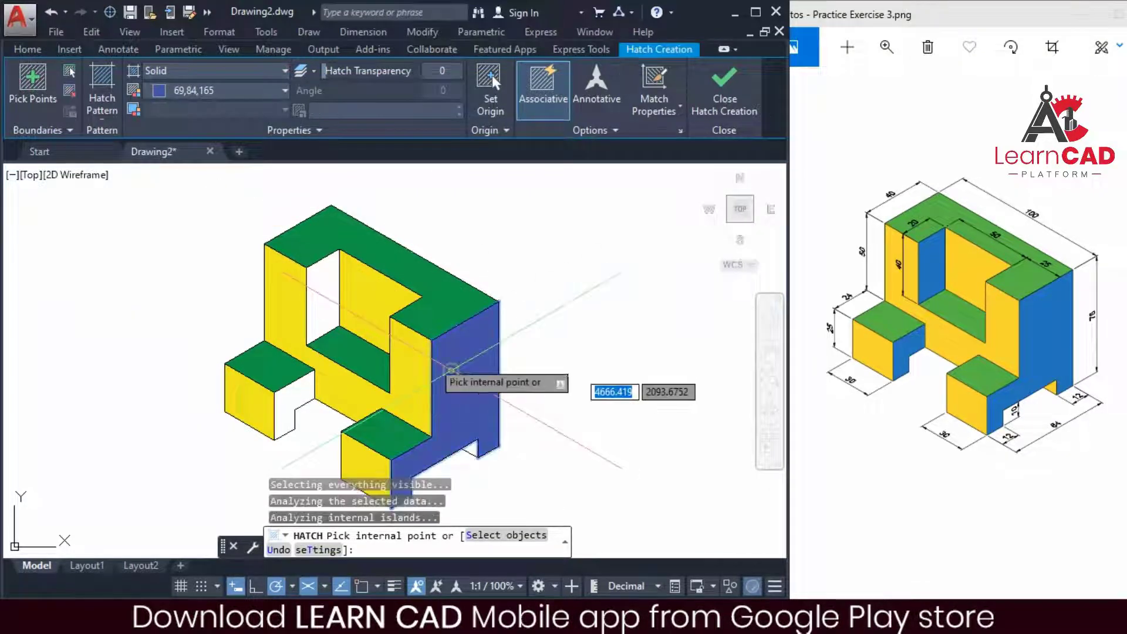
{"action": "left_click", "coordinate": [329, 296]}
{"action": "left_click", "coordinate": [292, 384]}
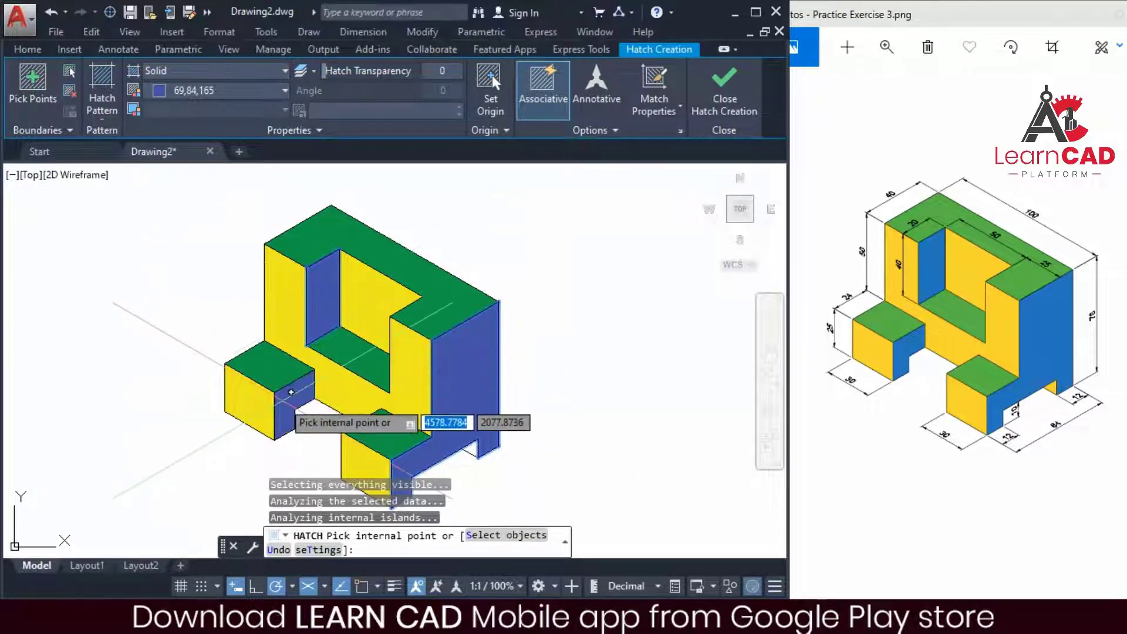
{"action": "key", "text": "Return"}
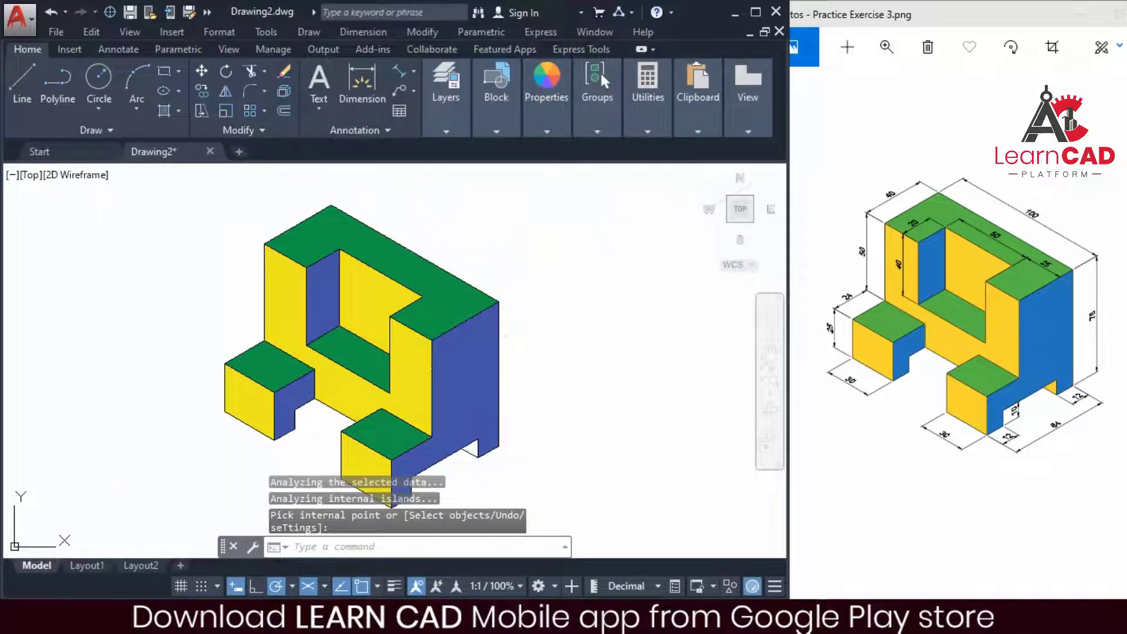
{"action": "key", "text": "Escape"}
{"action": "key", "text": "Escape"}
{"action": "key", "text": "Escape"}
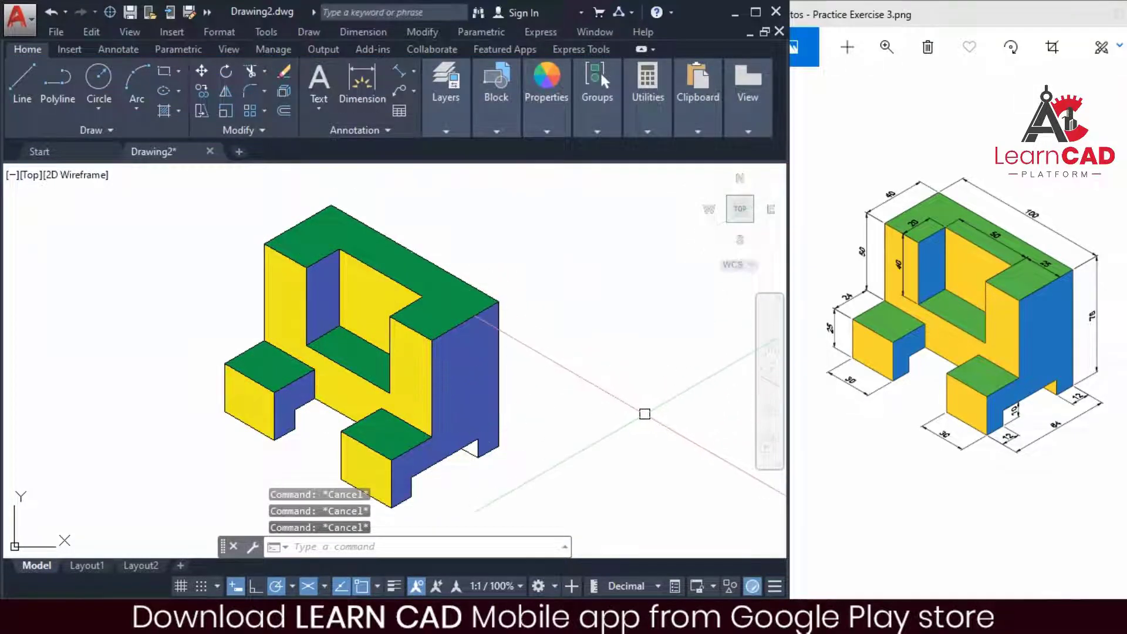